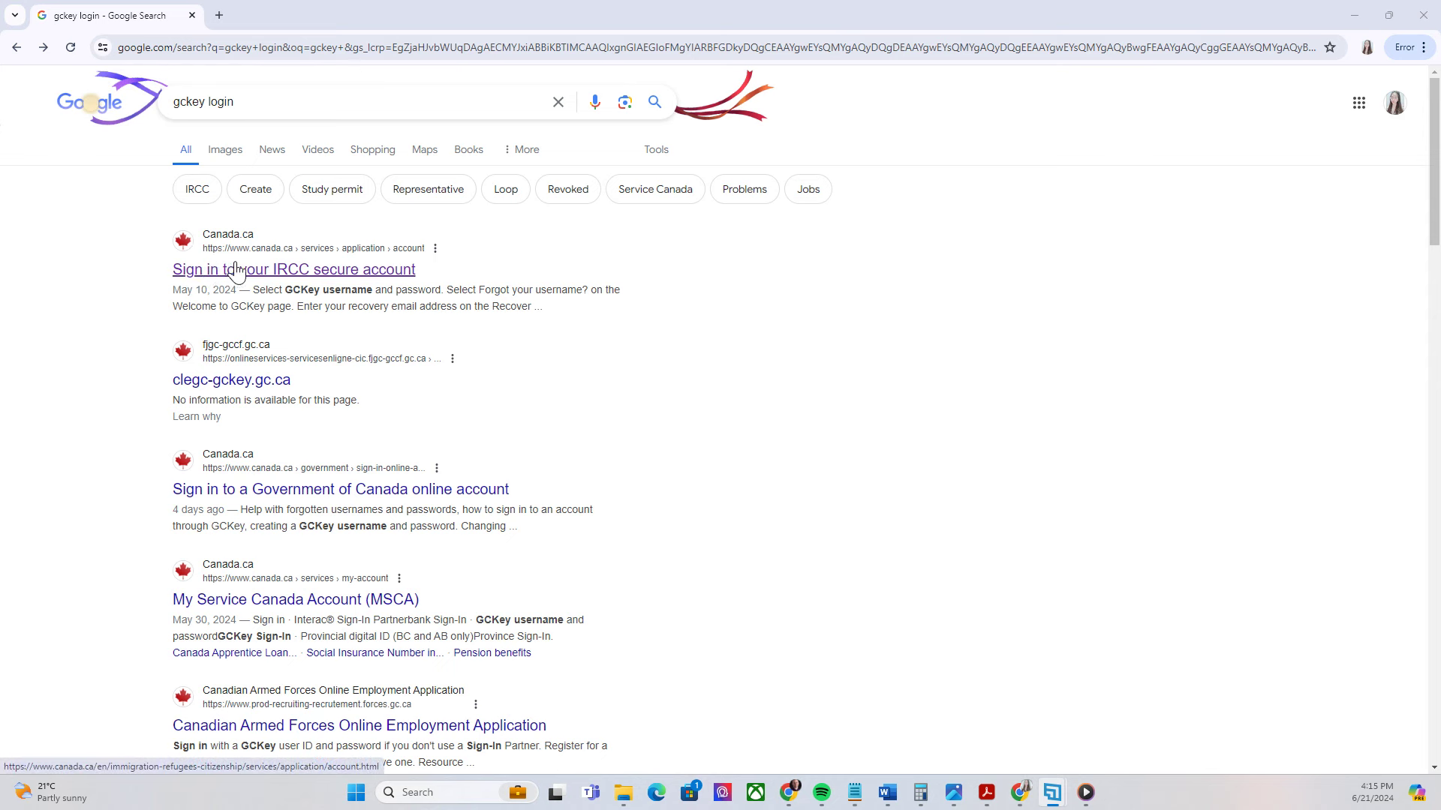
Open the Canada.ca 'Sign in to your IRCC secure account' result from the gckey login search
left_click(323, 274)
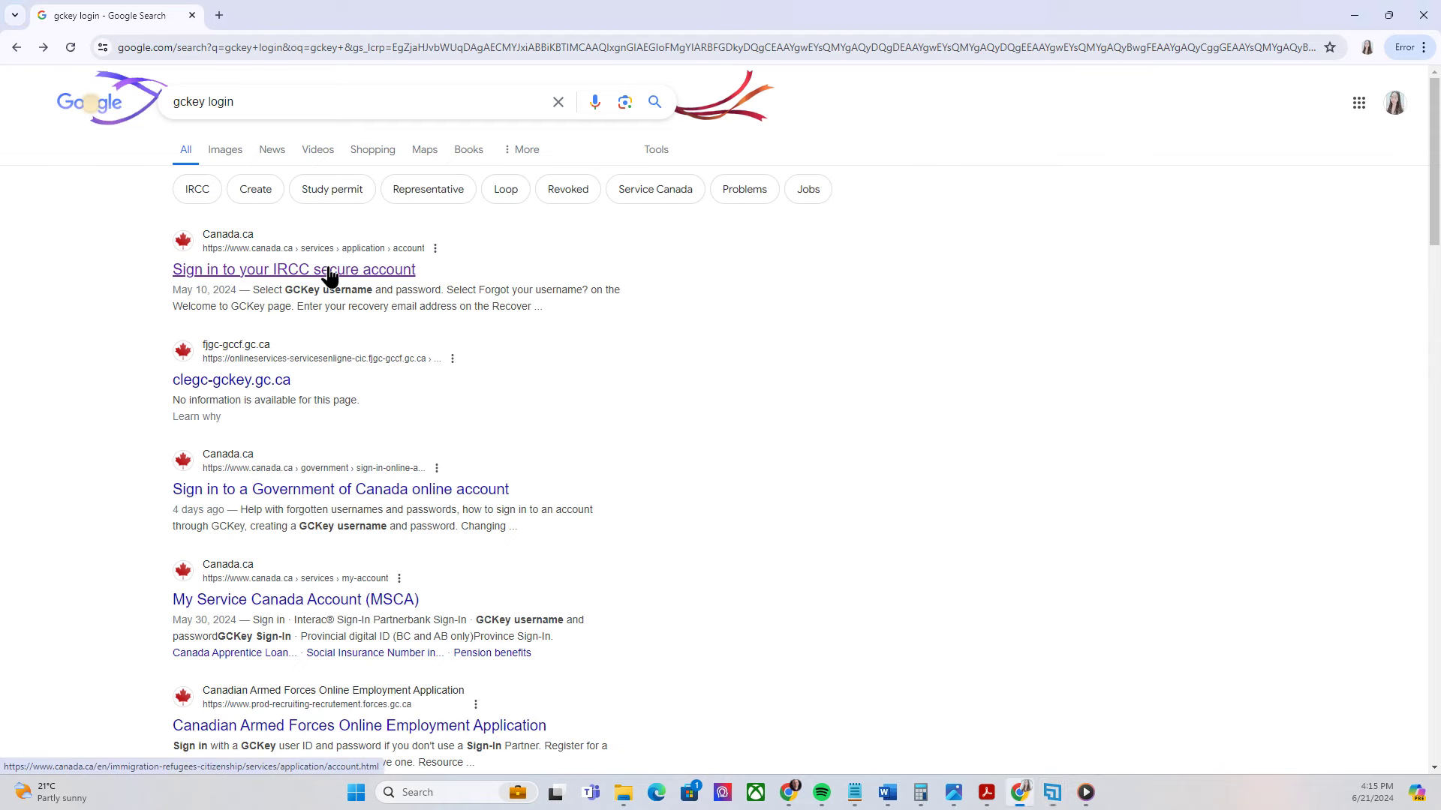
Choose 'Register for an account', then 'Register with a GCKey username and password'
scroll(1267, 241, "down", 7)
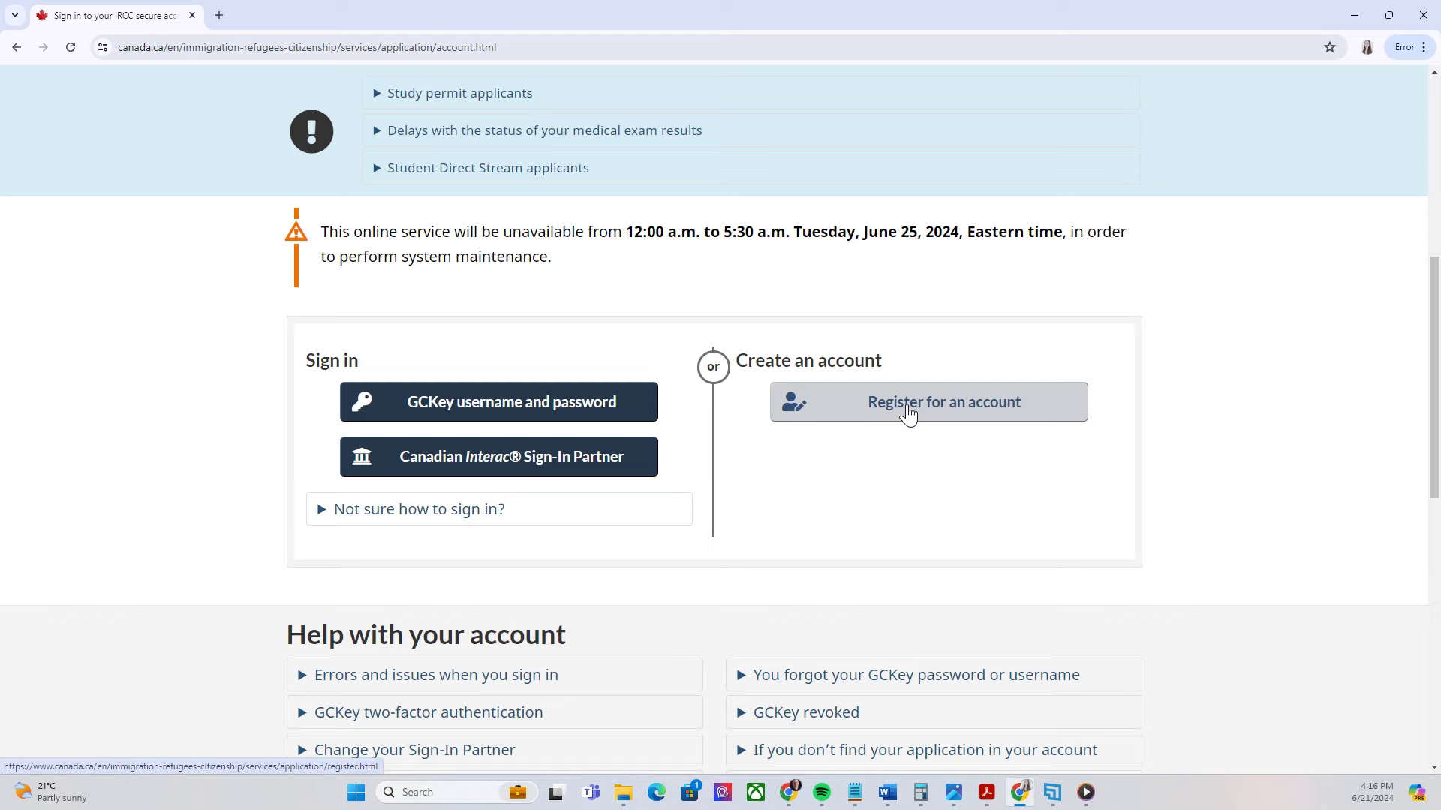
left_click(907, 412)
scroll(814, 312, "down", 2)
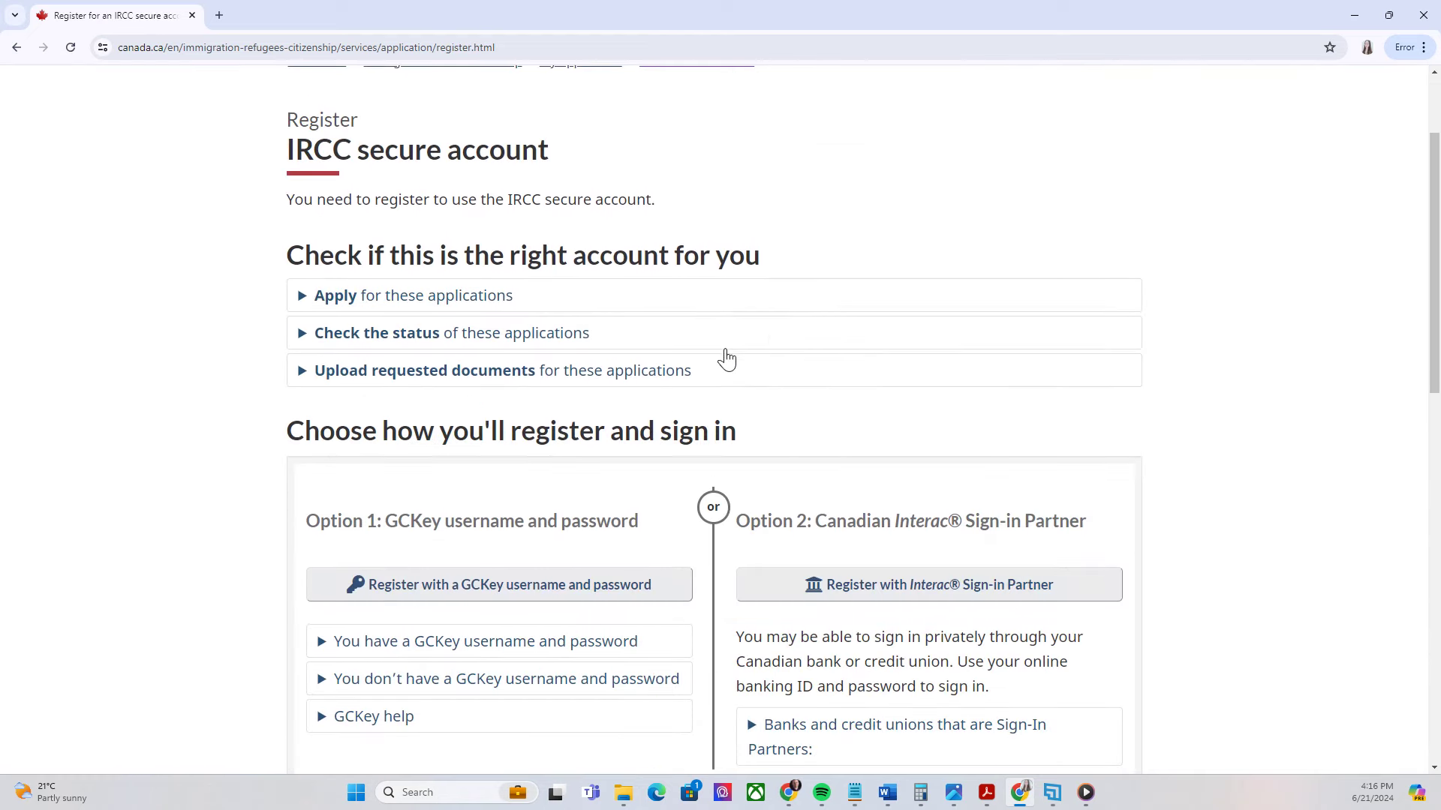
scroll(760, 337, "down", 2)
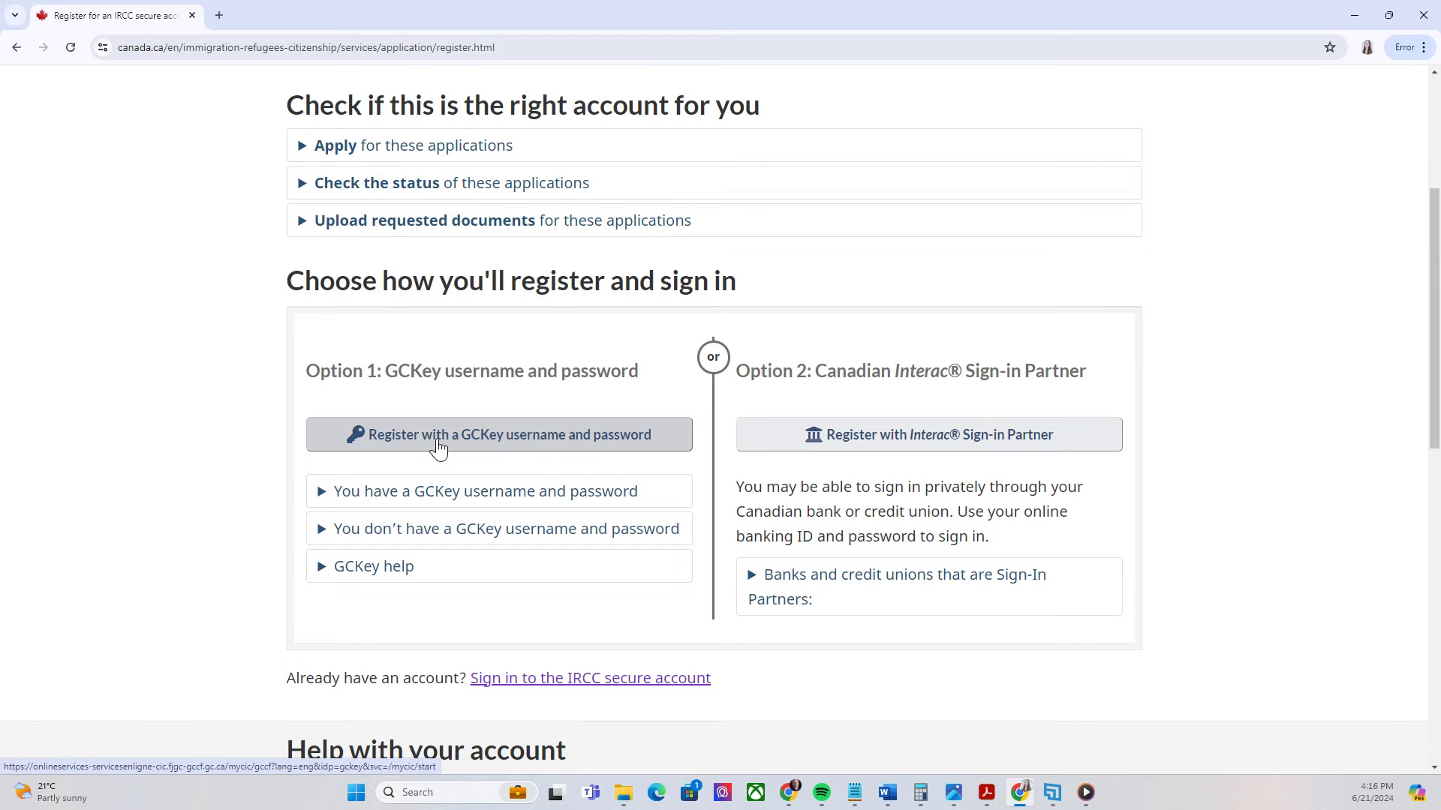
left_click(526, 450)
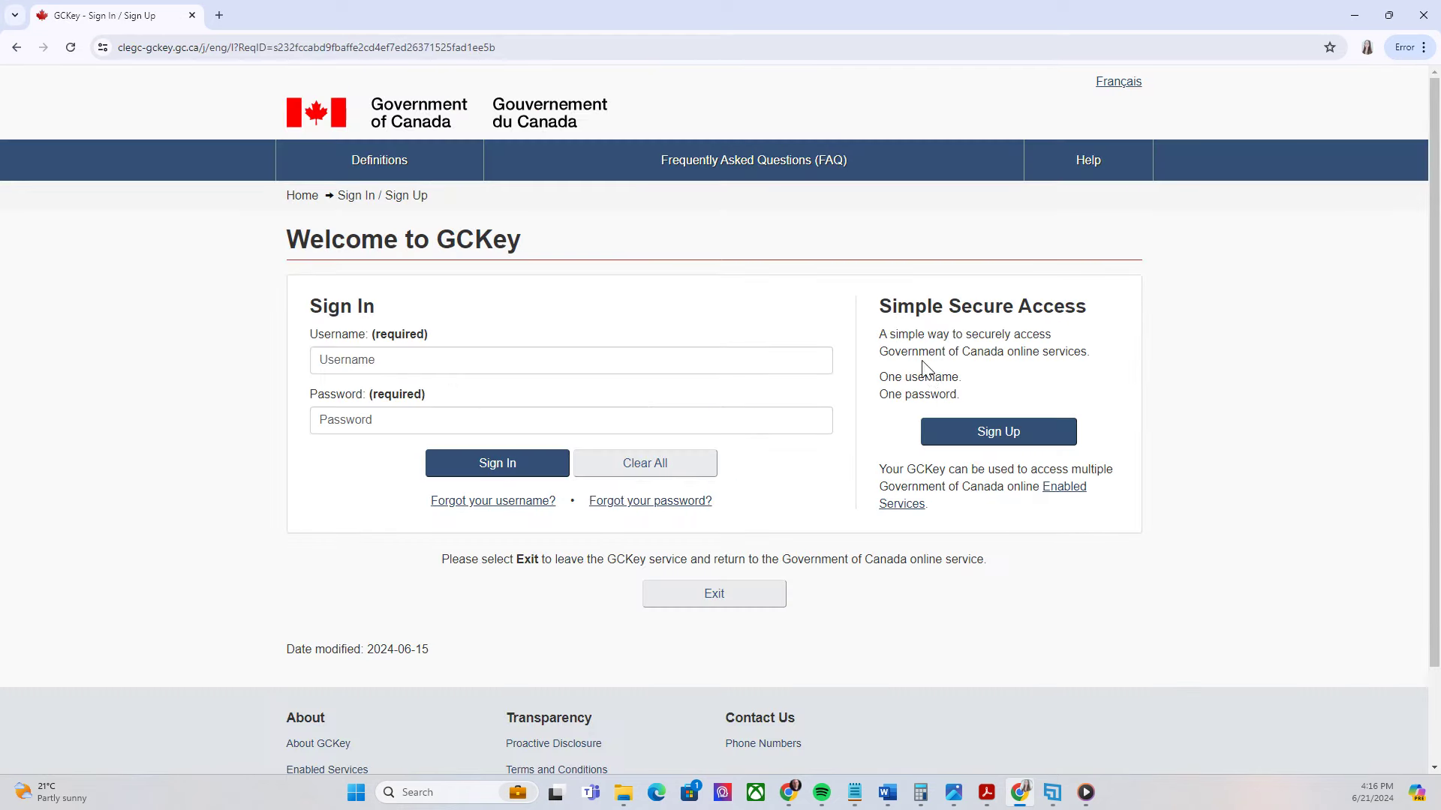
Sign up for GCKey, accept the terms of use and submit a new username
left_click(1005, 441)
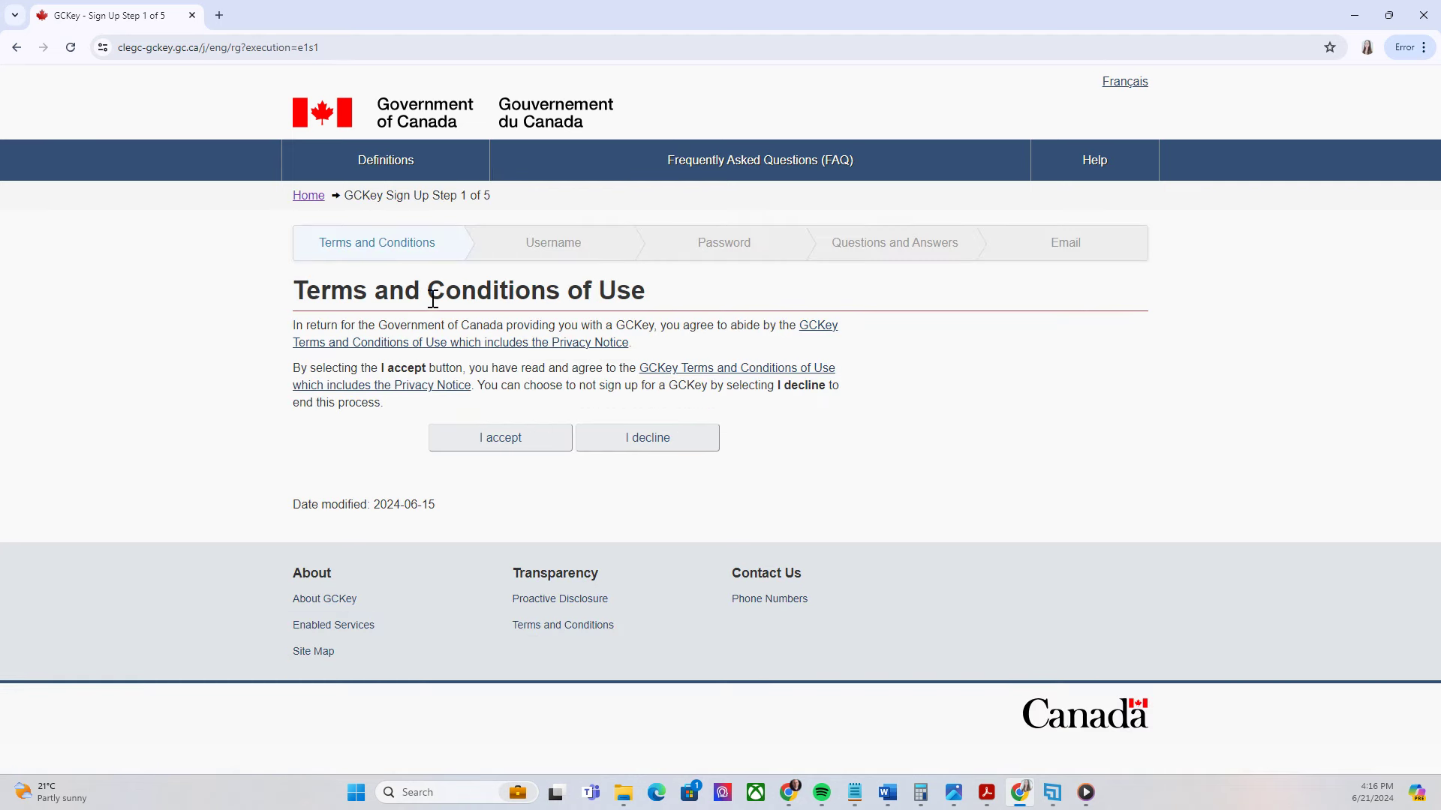
left_click(518, 447)
left_click(391, 492)
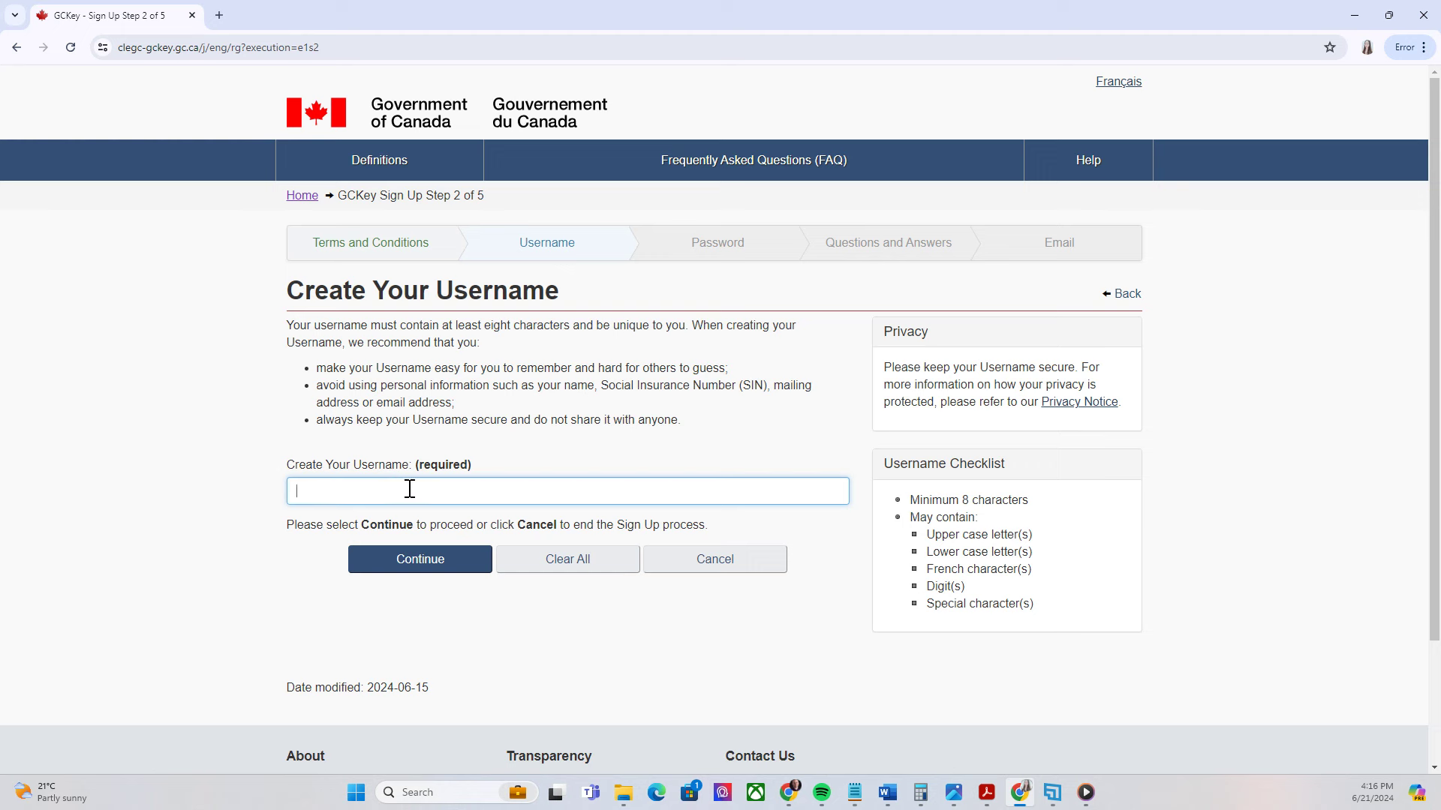
left_click(400, 568)
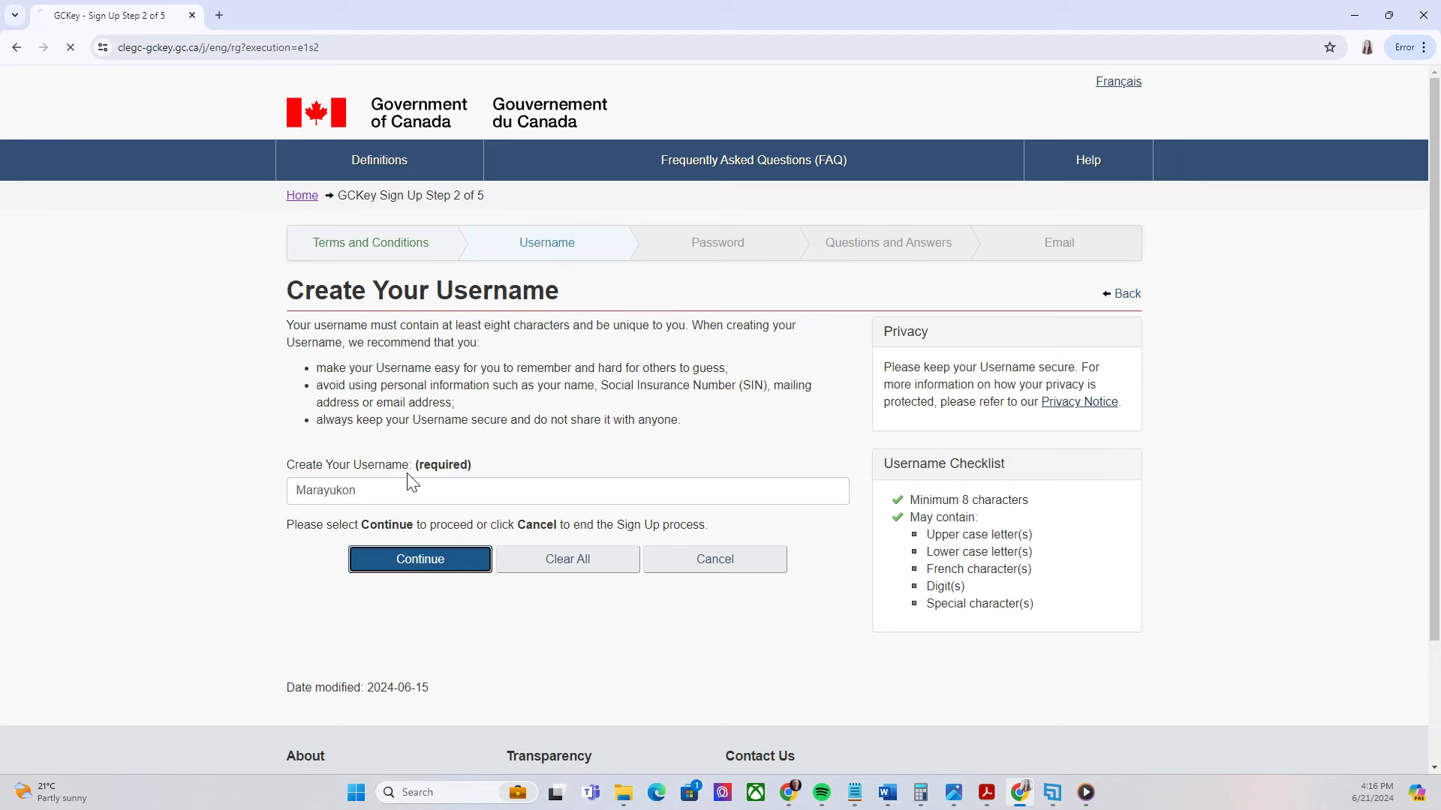
left_click(330, 411)
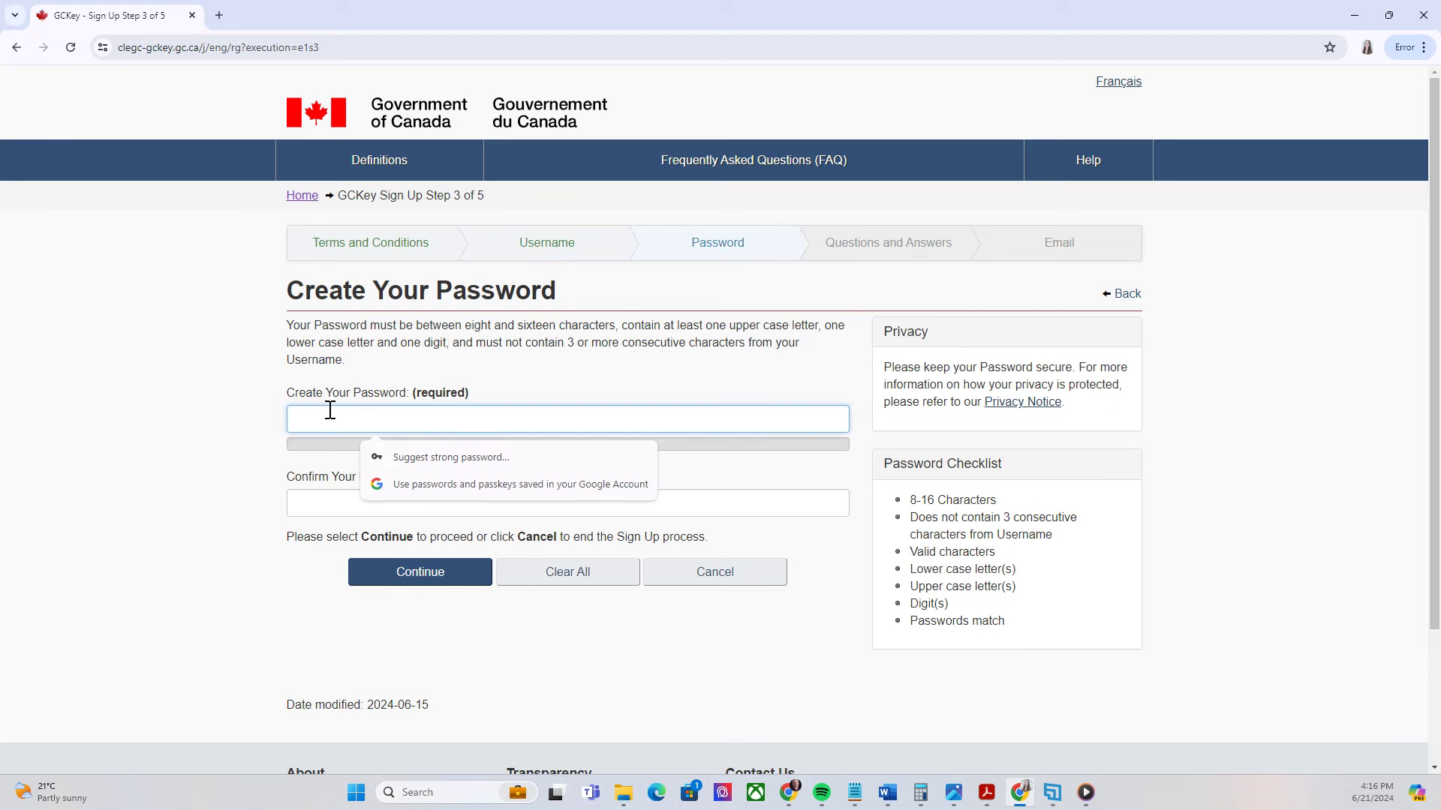
Enter and confirm the new account password
type("••••••••••")
key("Tab")
type("••••••••••")
left_click(431, 574)
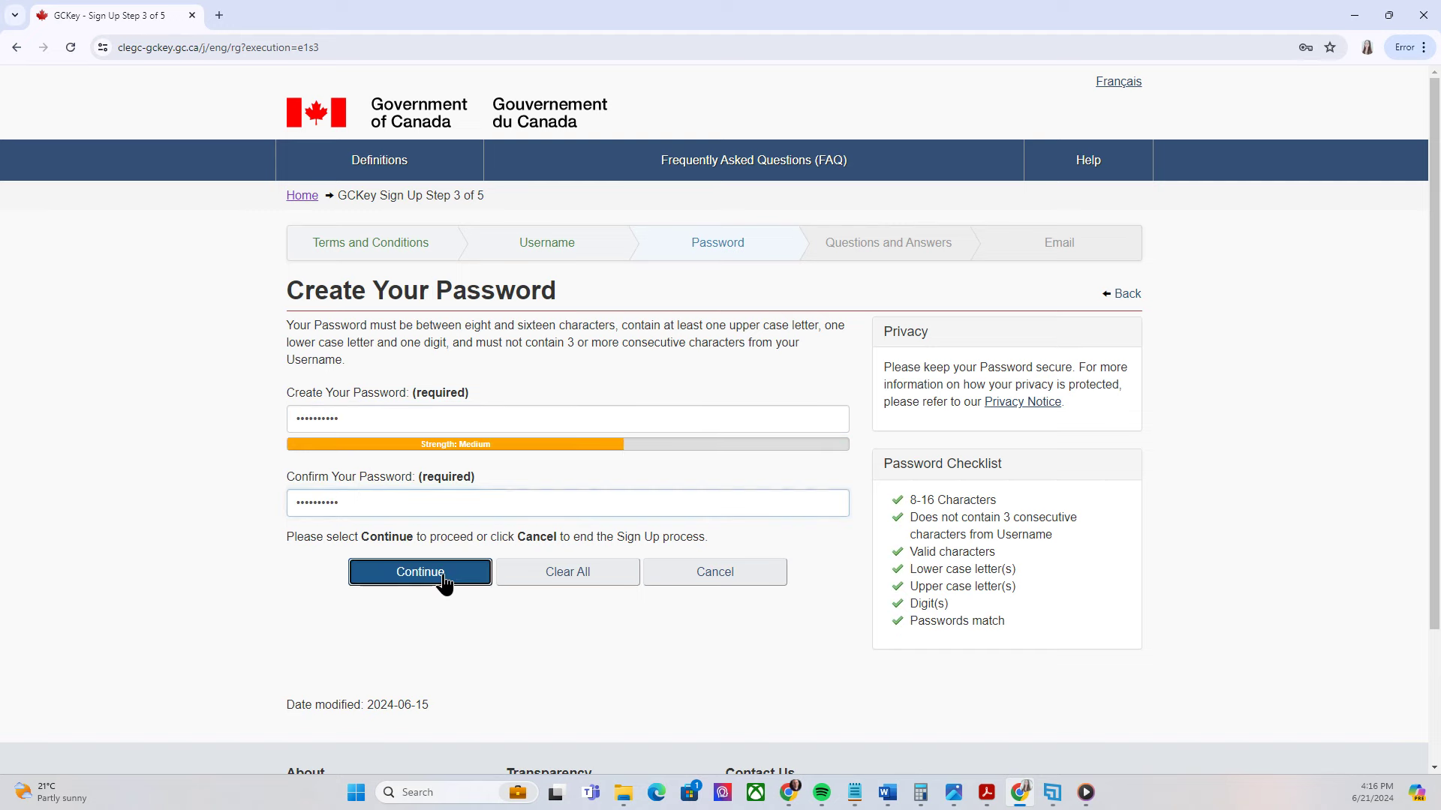
scroll(675, 382, "down", 1)
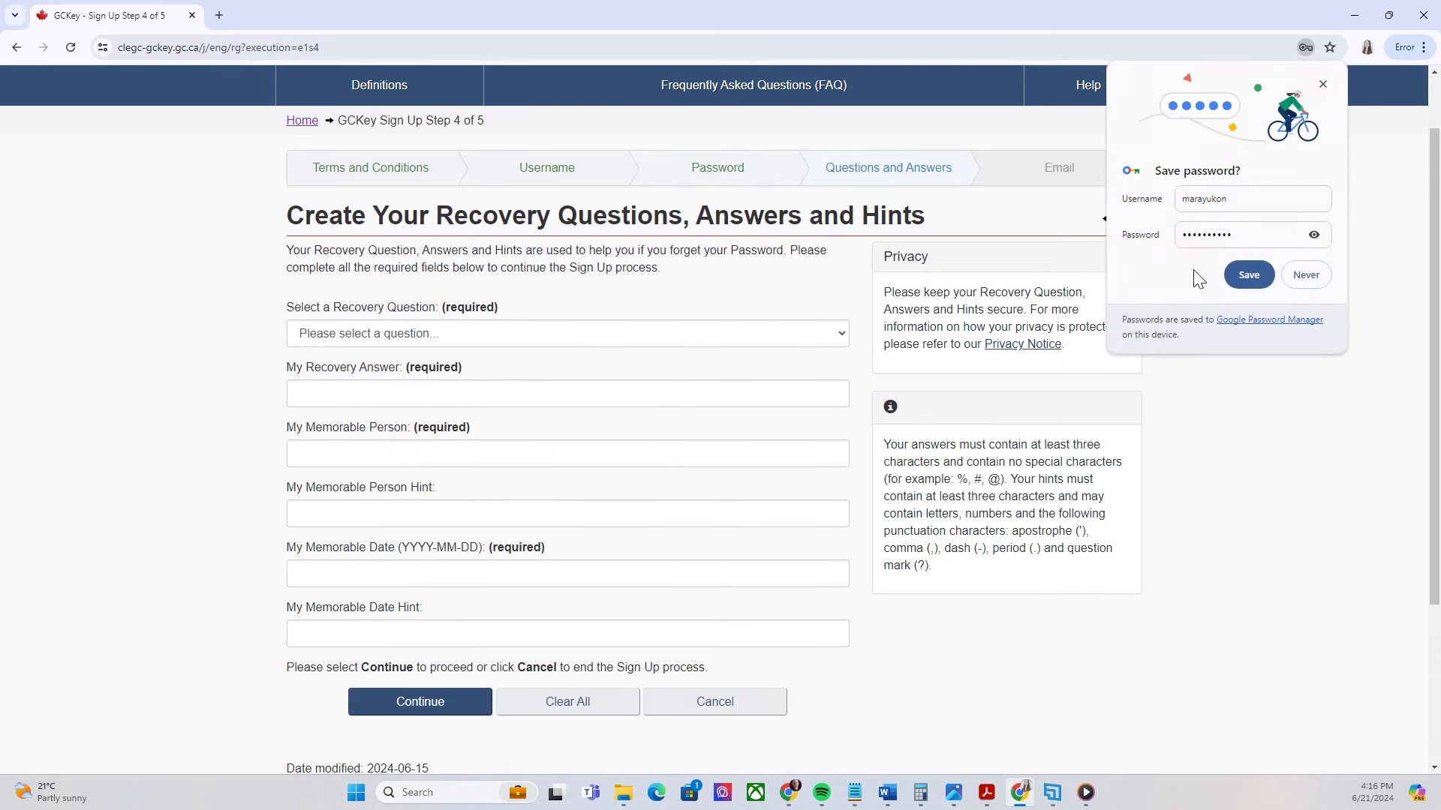
Save the password in Chrome and pick a recovery question from the list
left_click(1249, 274)
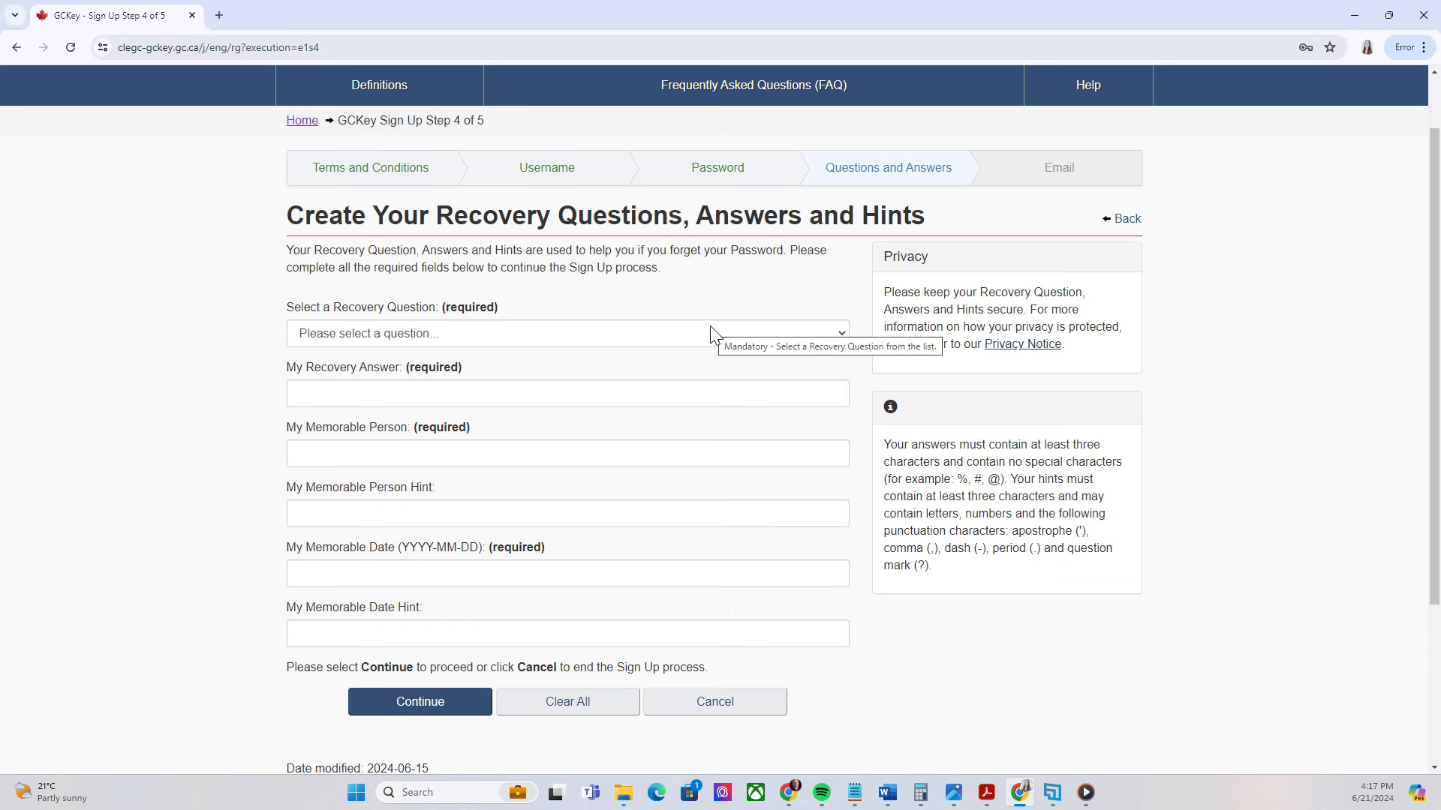
left_click(665, 333)
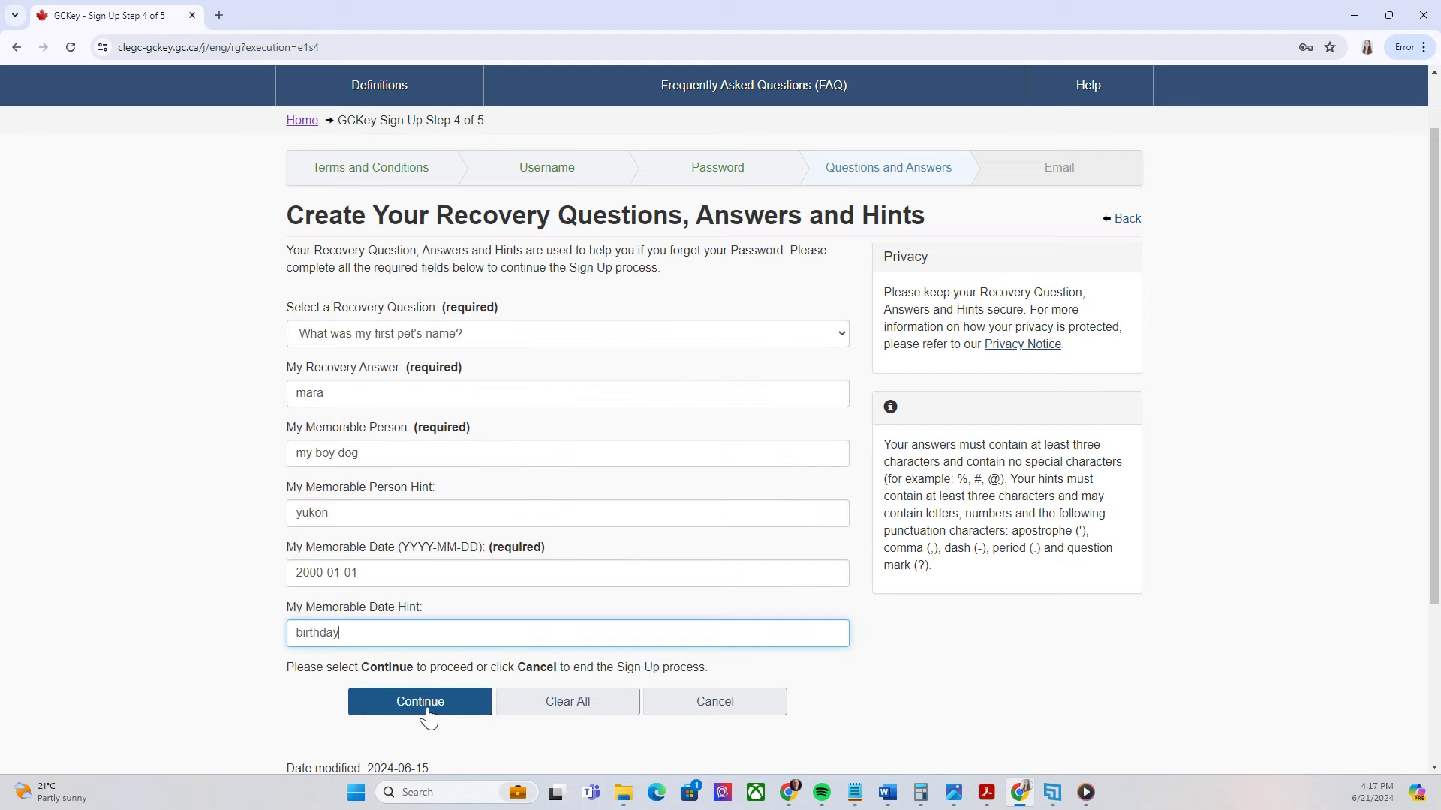
left_click(426, 711)
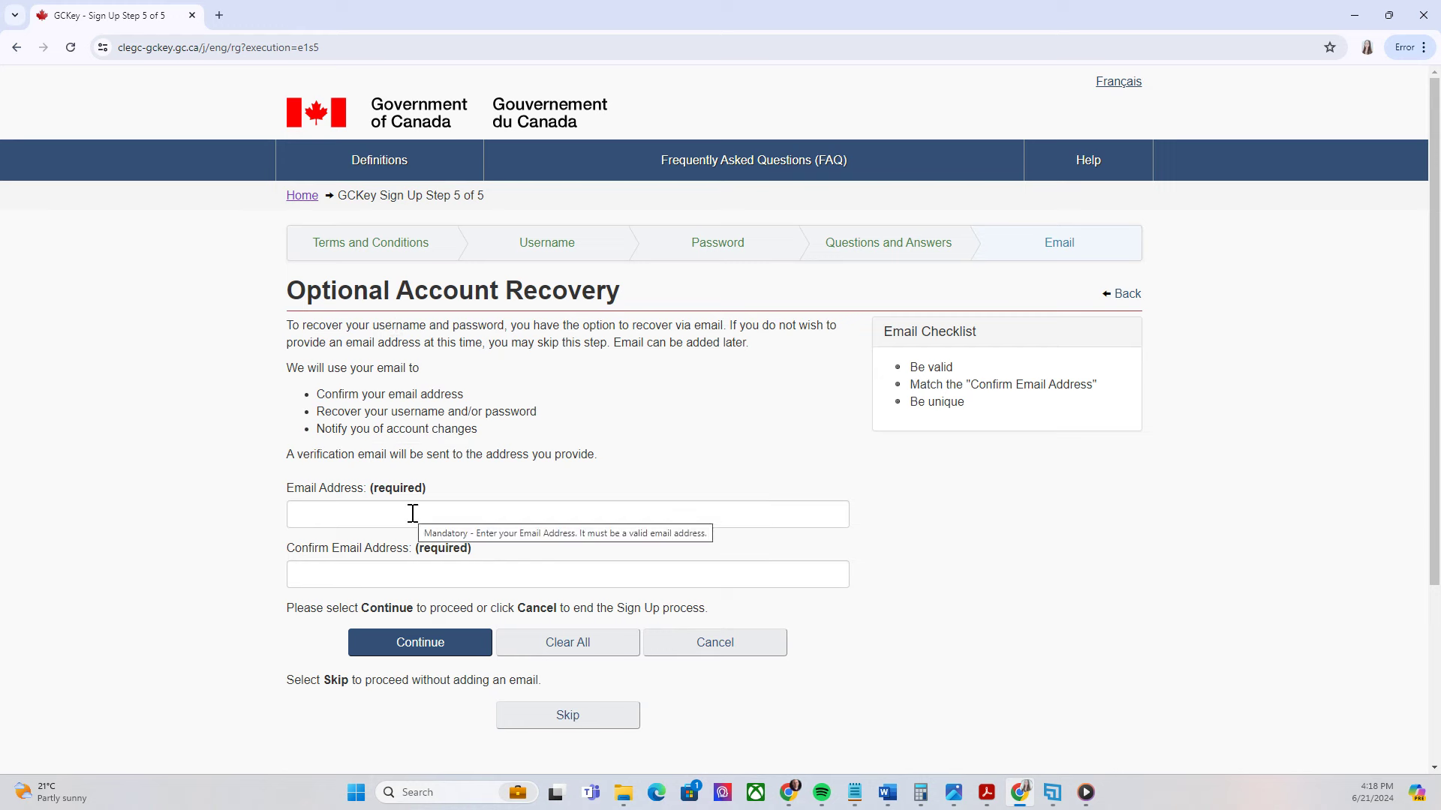
Enter and confirm the recovery email address, then continue past Sign Up Complete
left_click(412, 513)
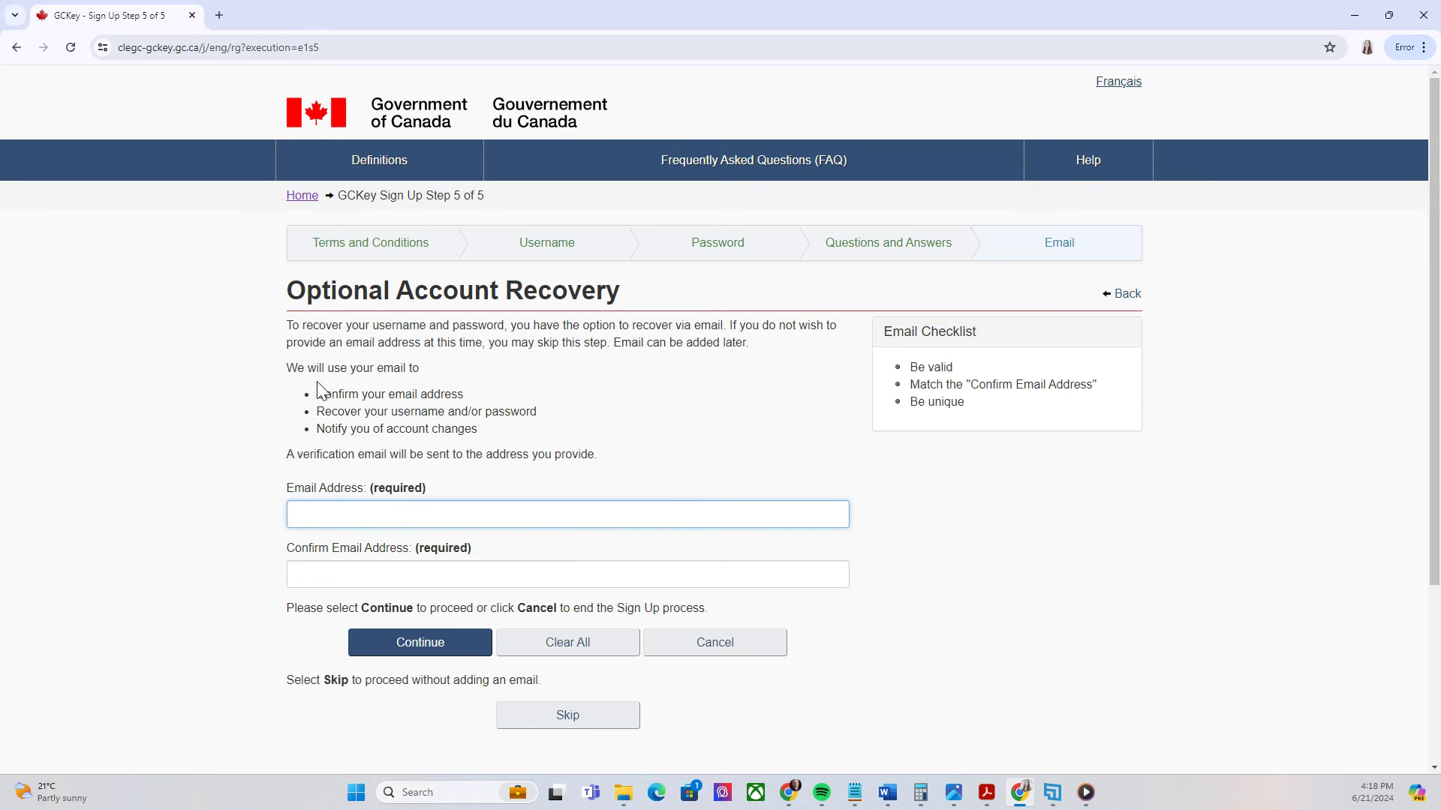
key("Tab")
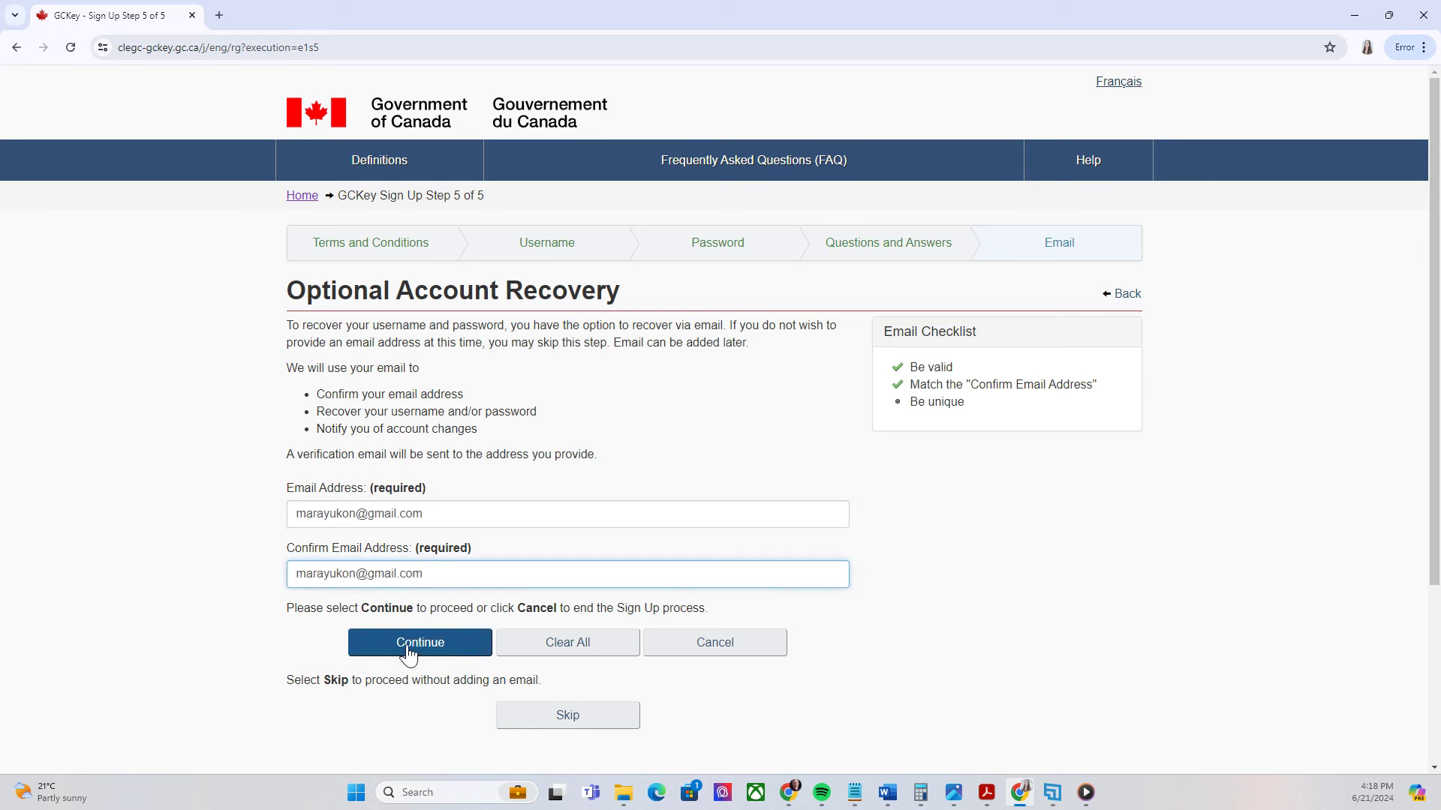
left_click(409, 647)
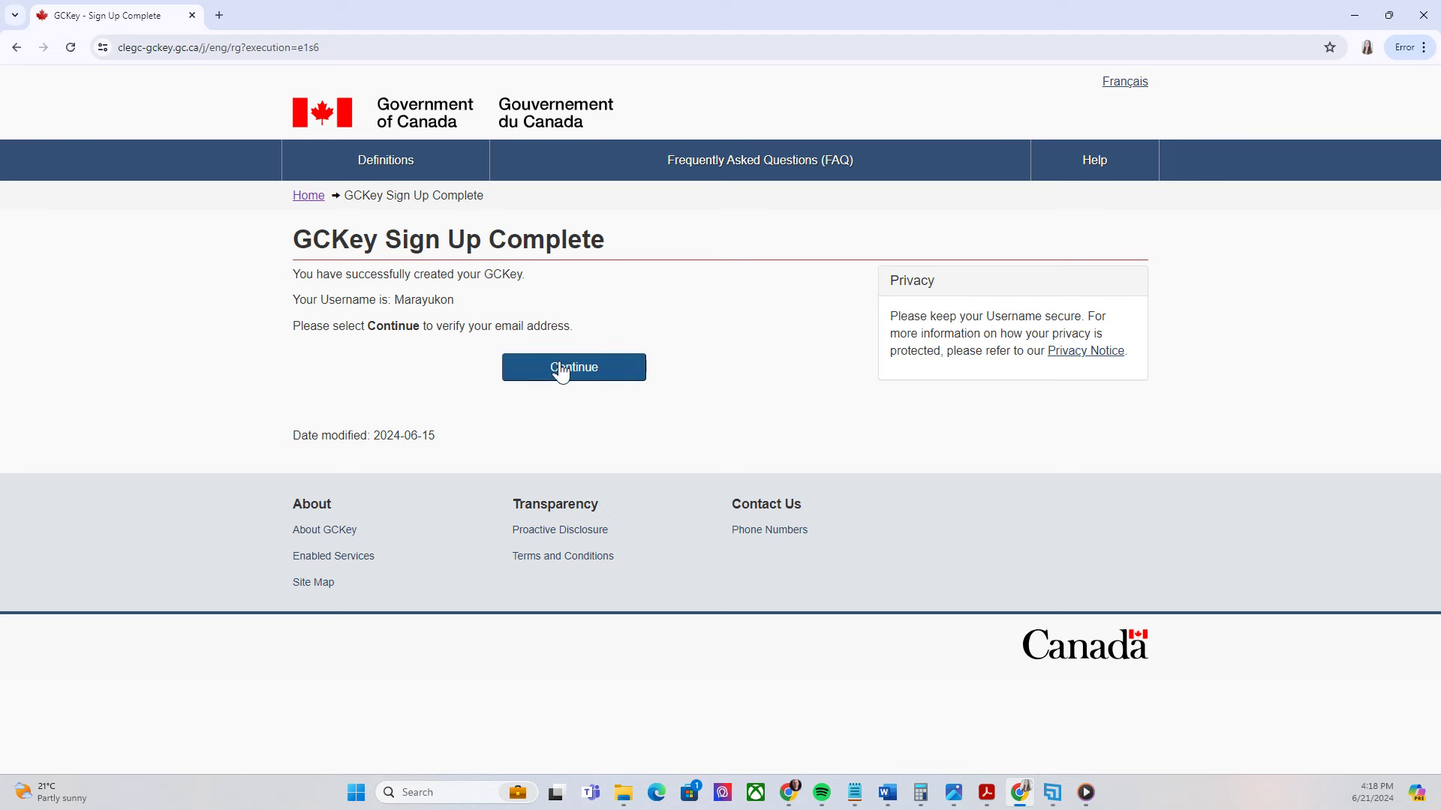
left_click(573, 367)
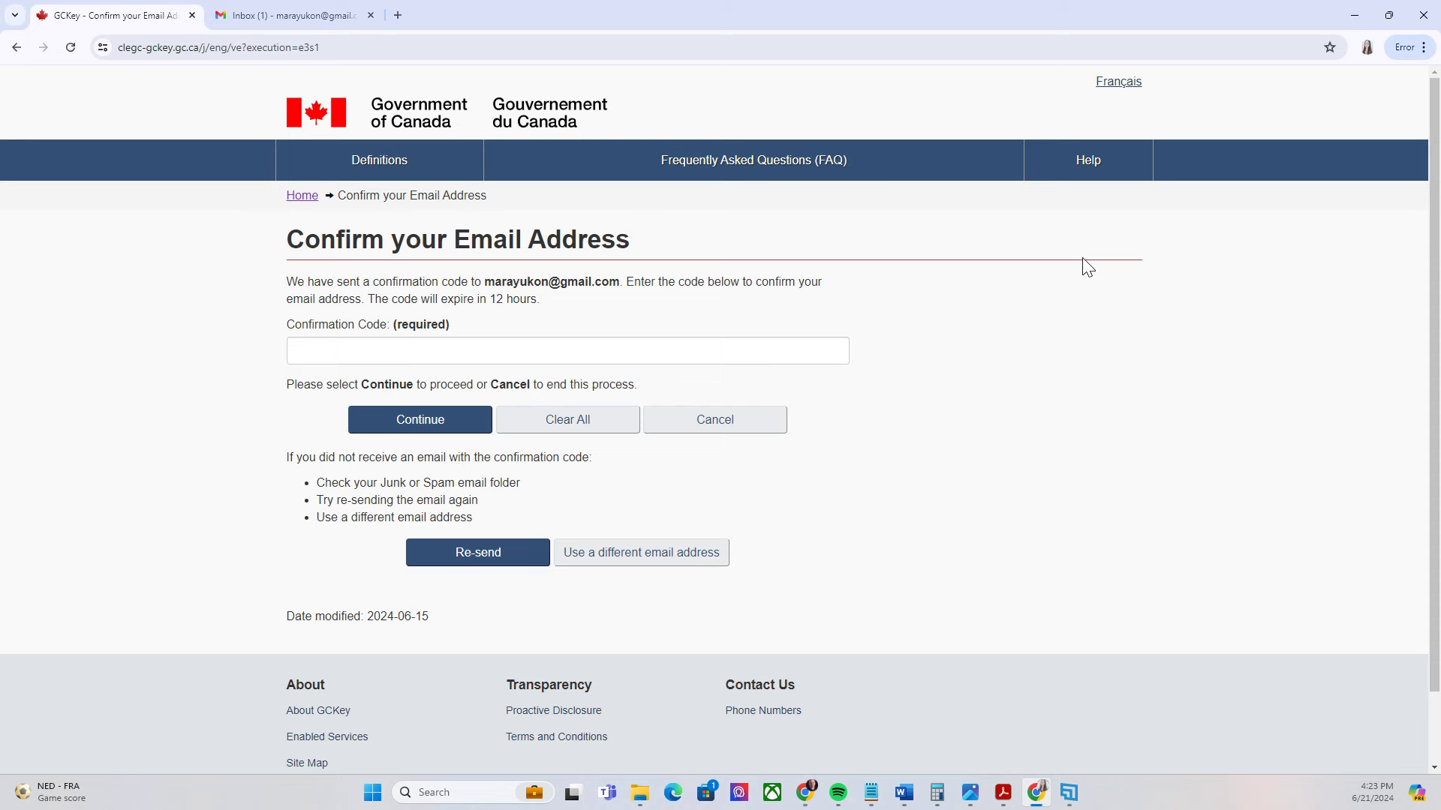
Copy the code from the GCKey verification email in Gmail into the Confirmation Code field
left_click(442, 333)
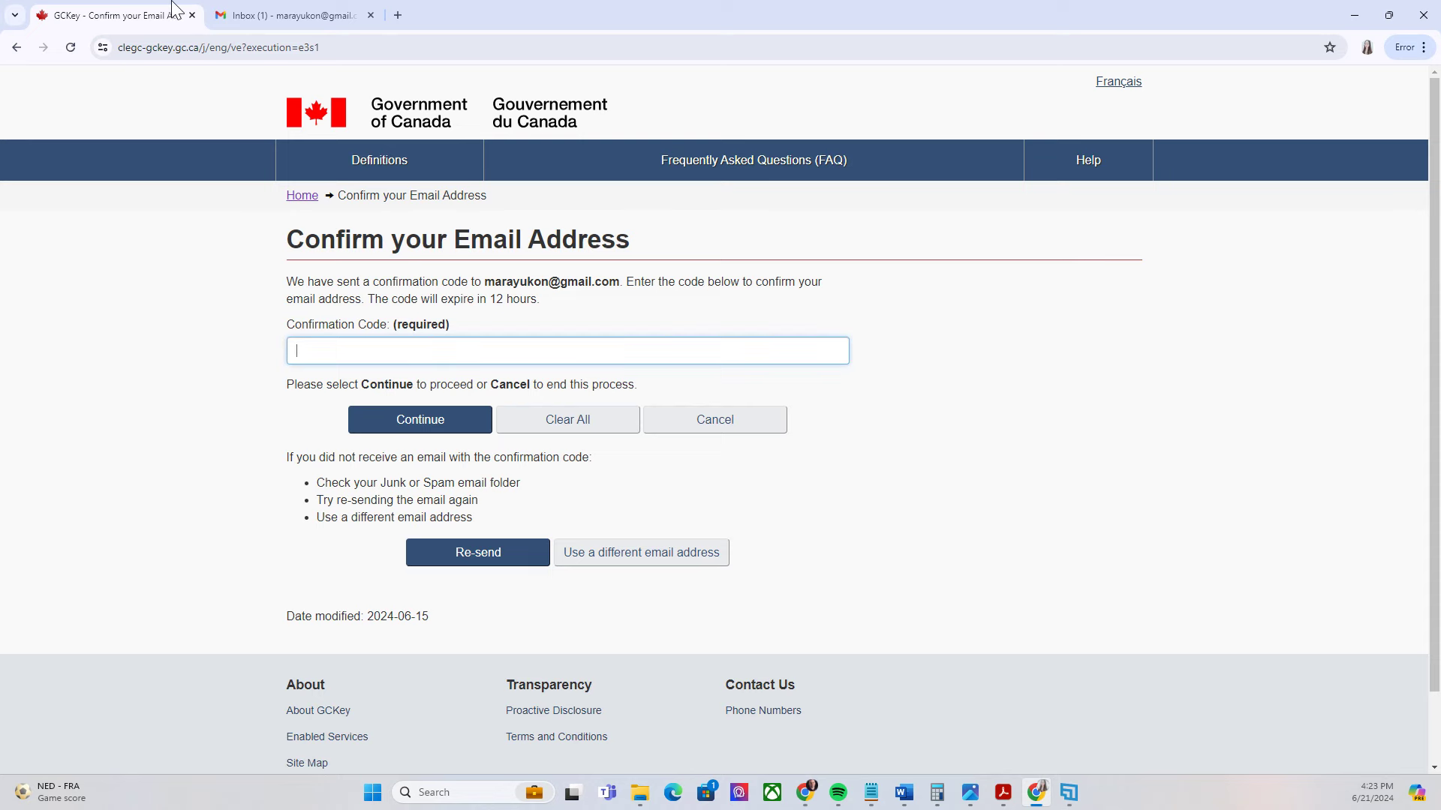
left_click(282, 15)
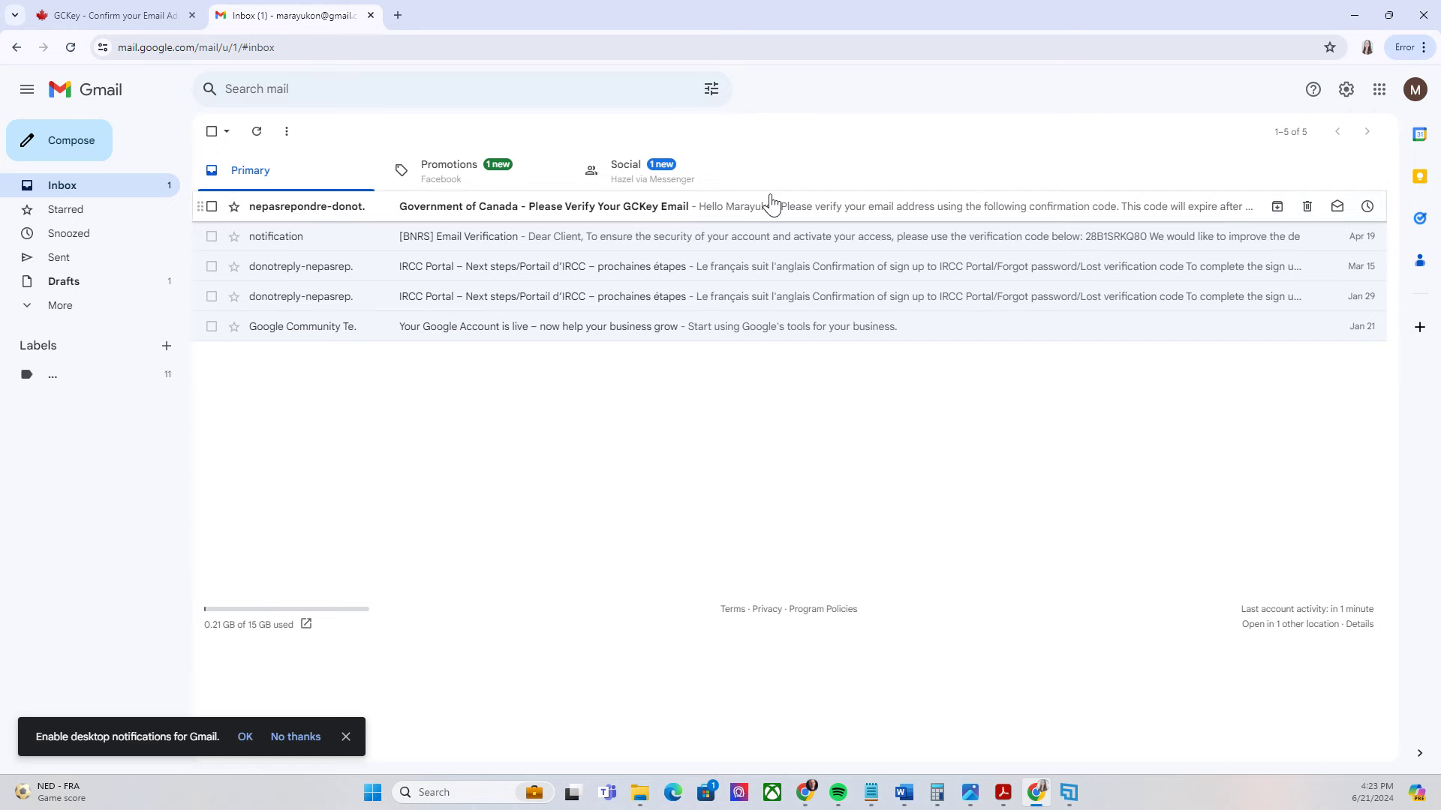
left_click(743, 217)
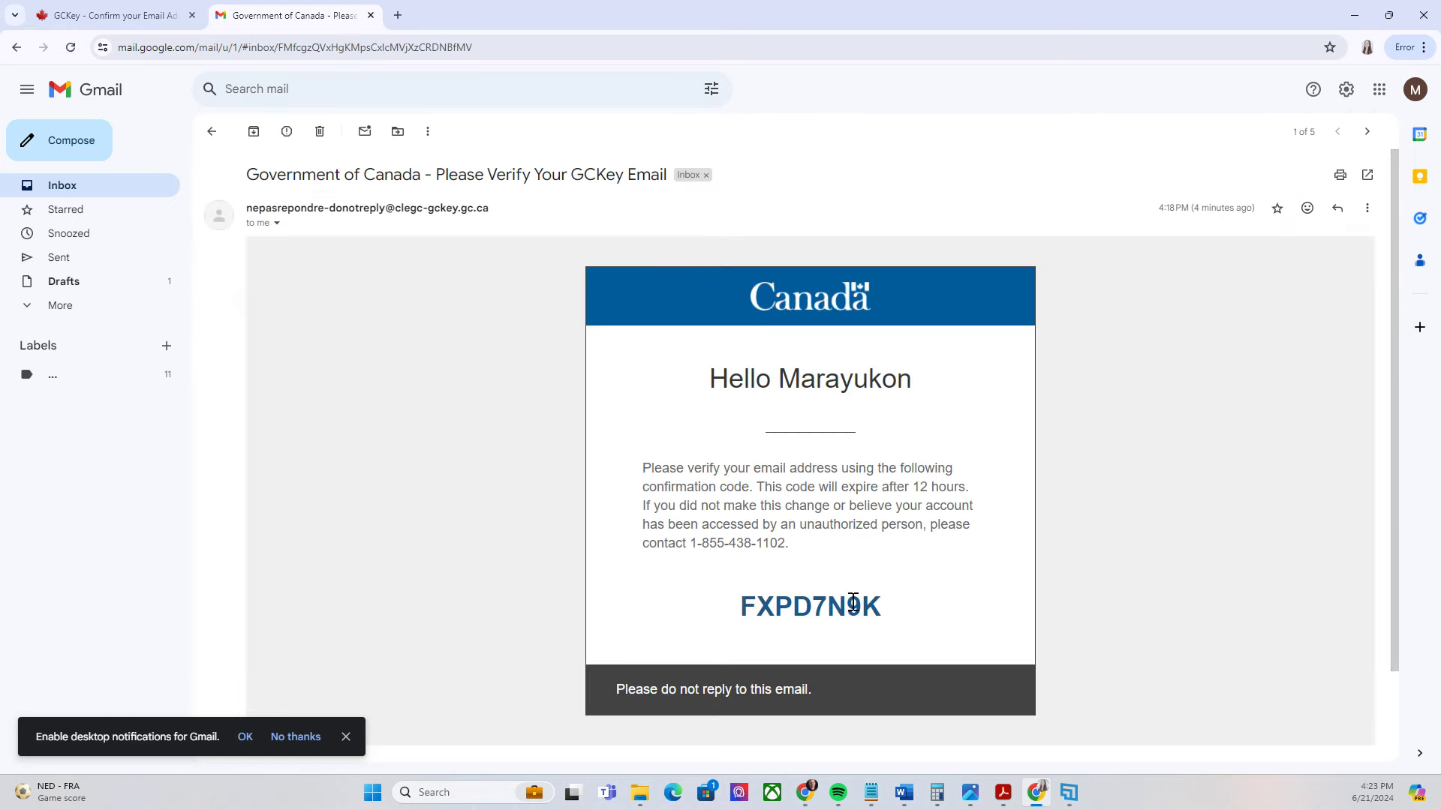
double_click(793, 609)
key("ctrl+c")
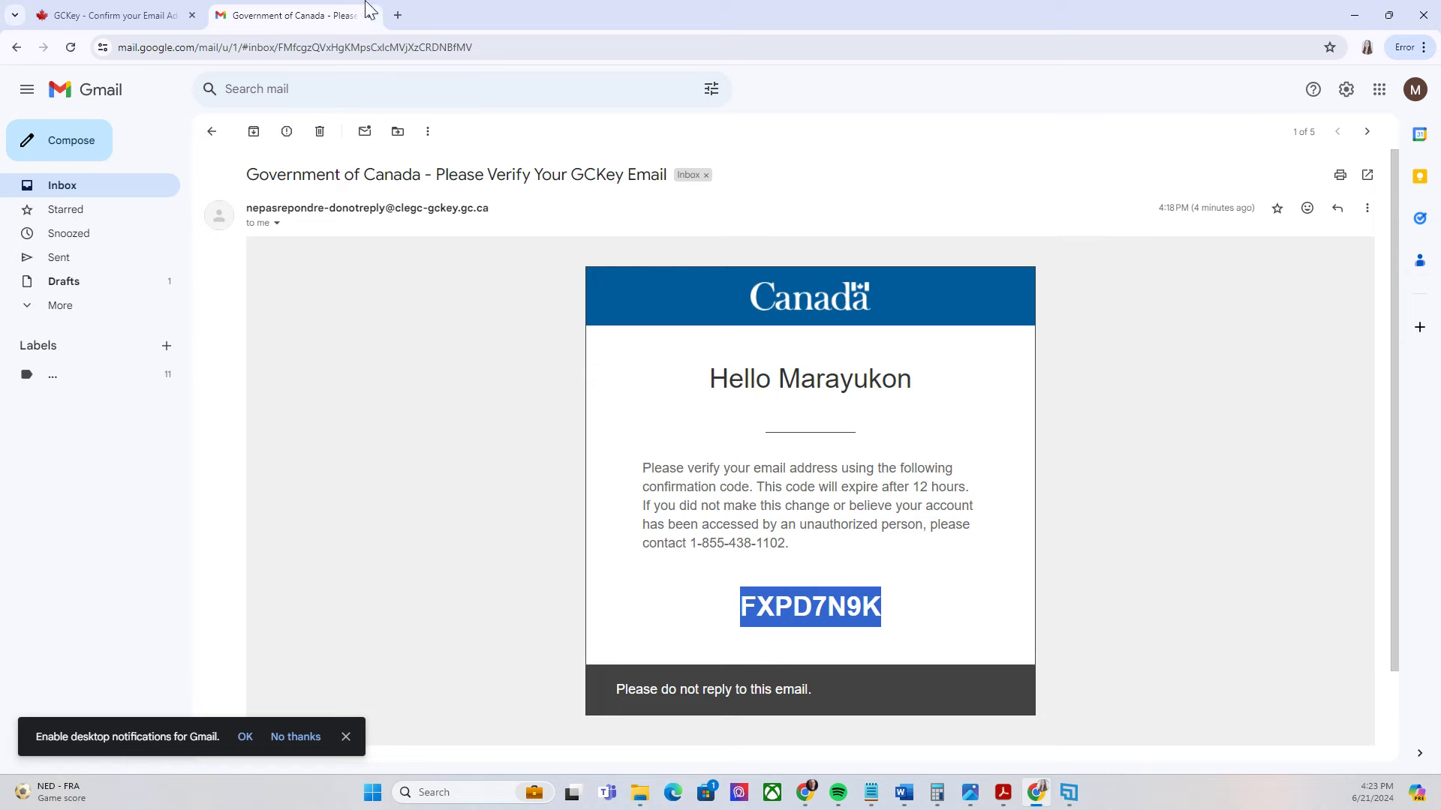
left_click(71, 15)
key("ctrl+v")
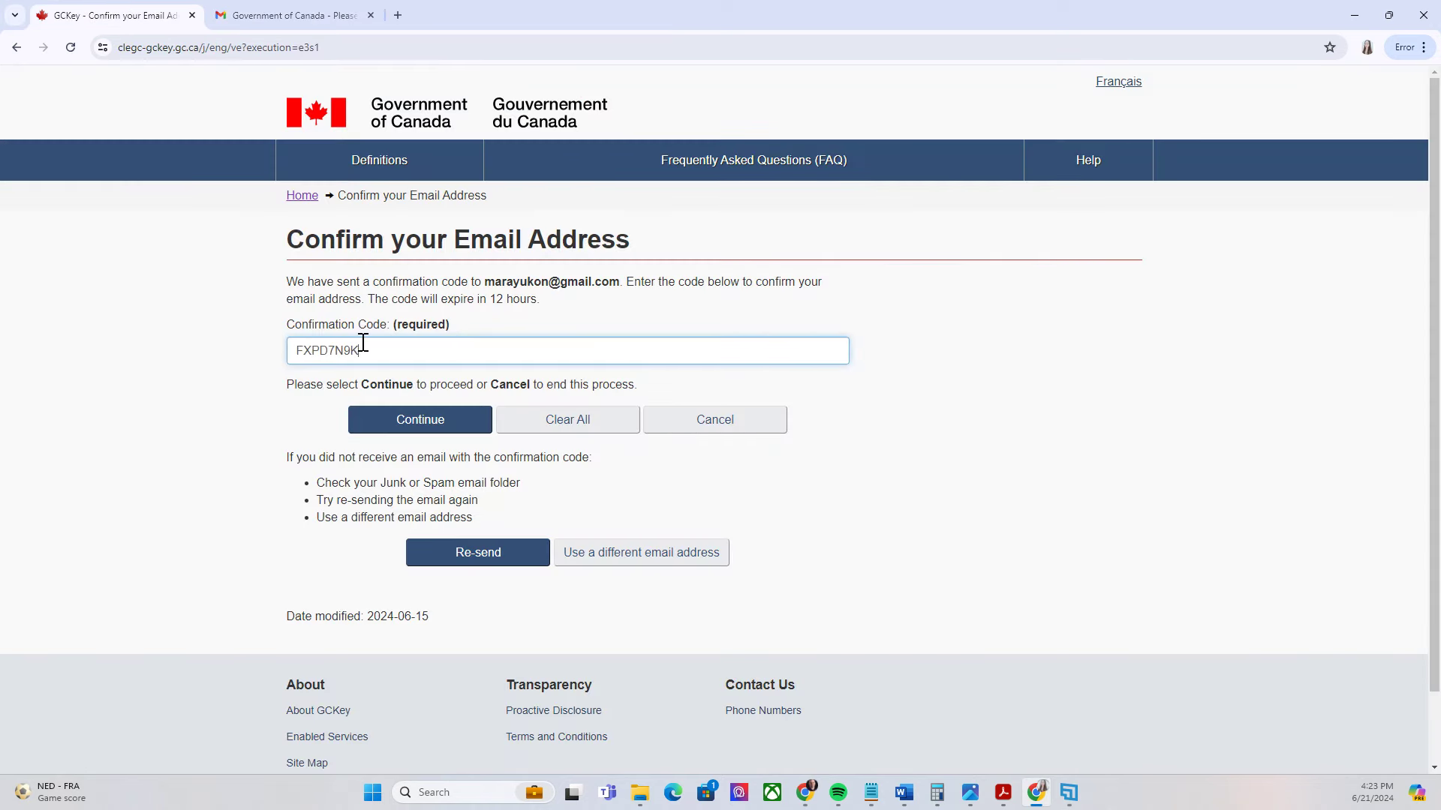
Submit the confirmation code and continue through Email Recovery Complete and the Welcome page
left_click(414, 432)
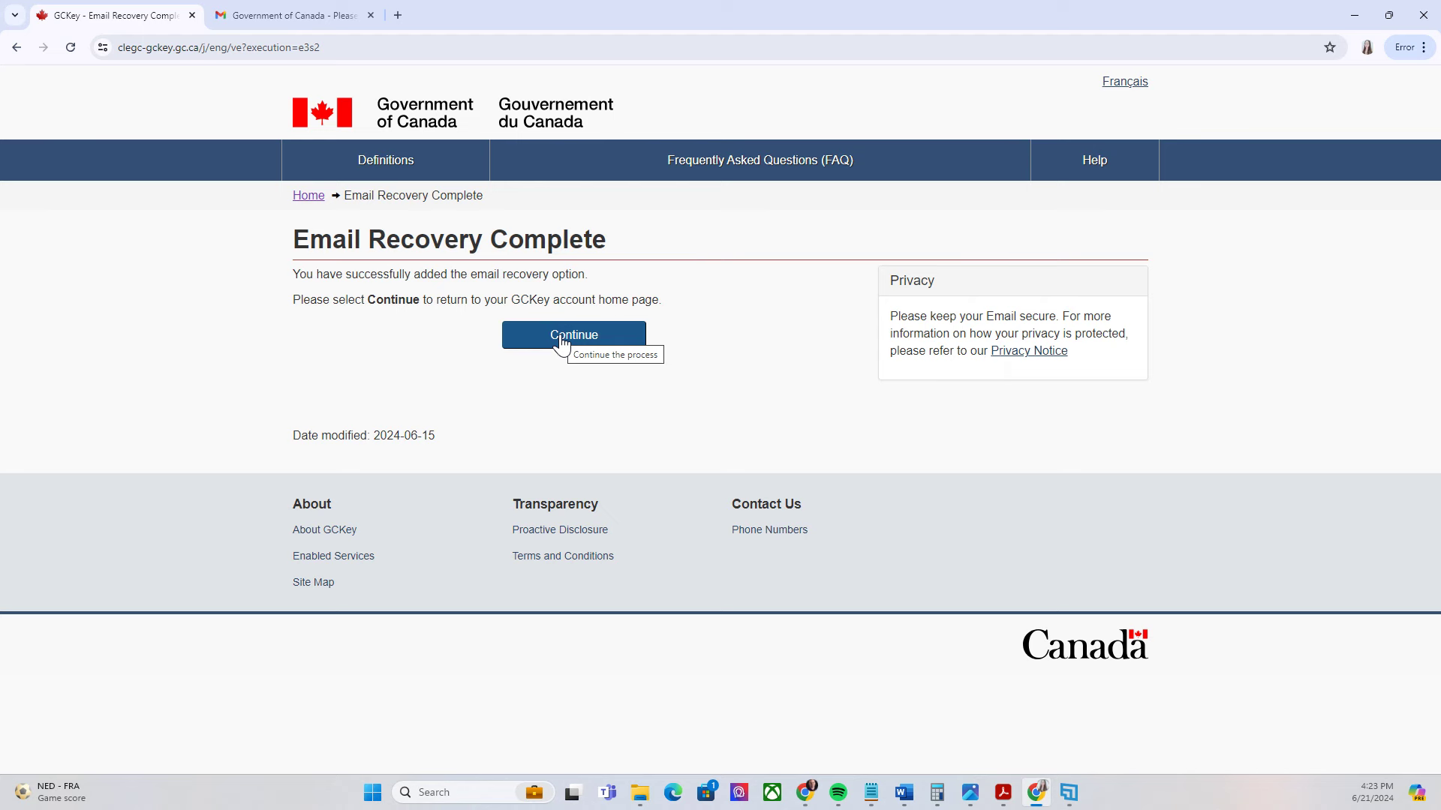
left_click(562, 339)
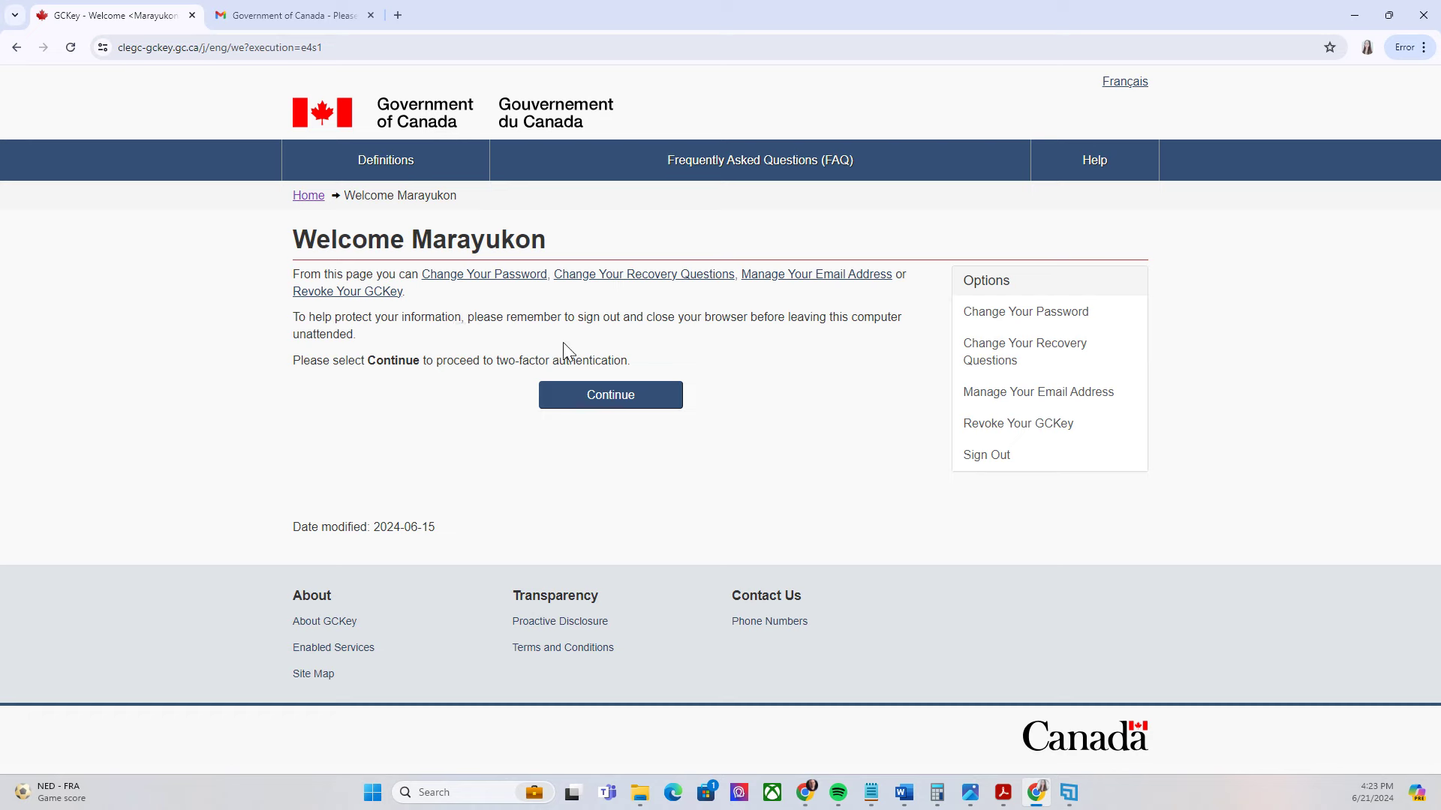
left_click(622, 397)
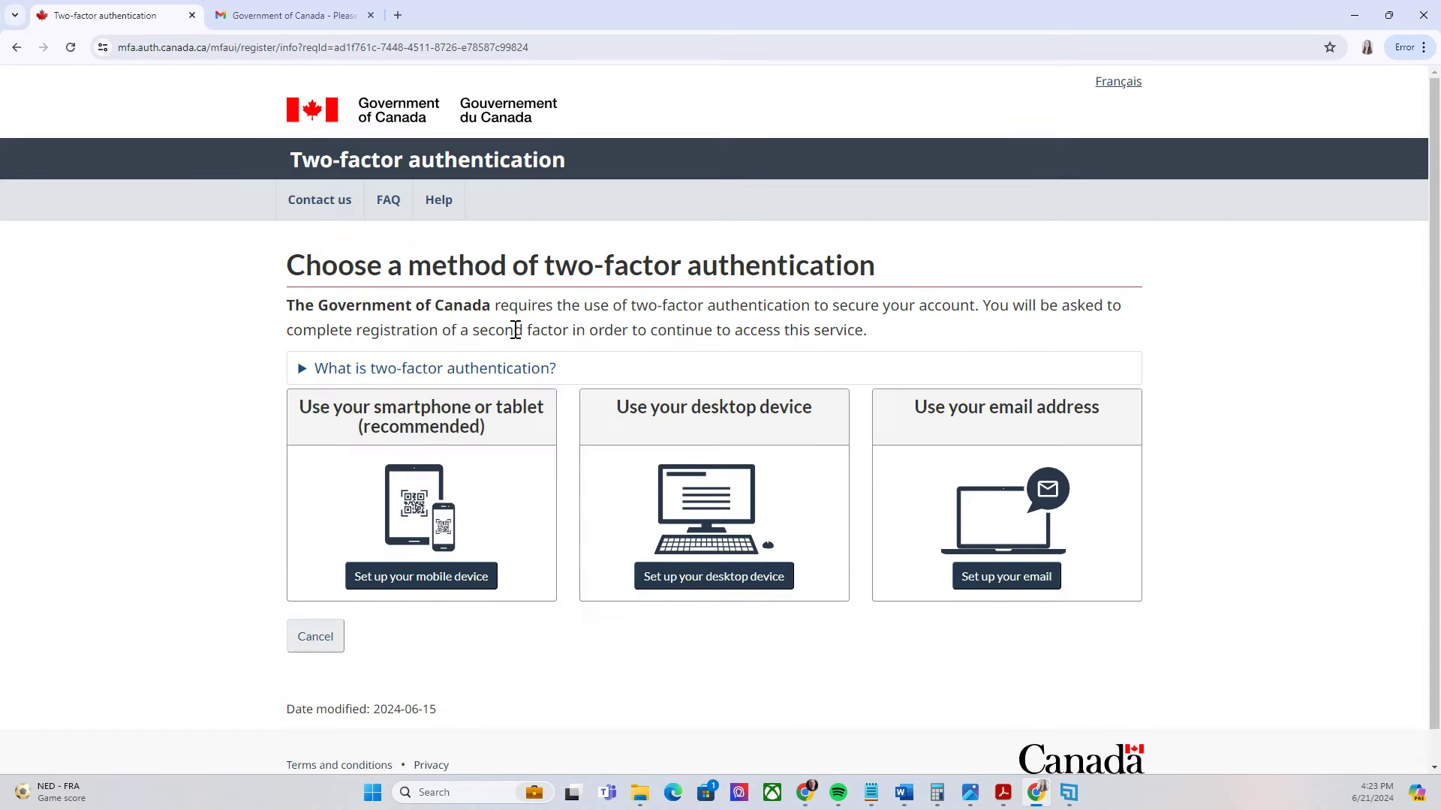
Choose email as the two-factor method and review its terms of use
scroll(518, 330, "down", 1)
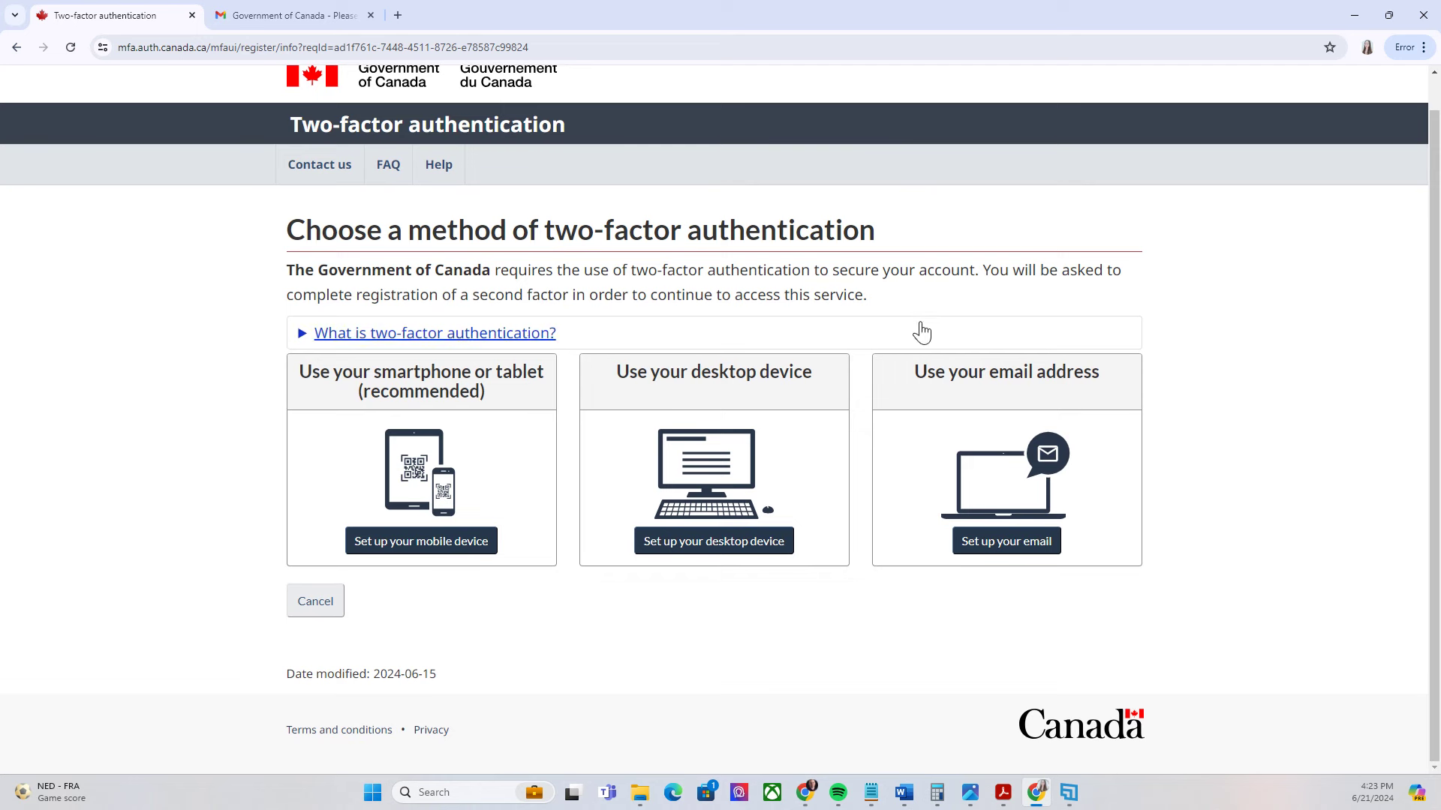
left_click(1020, 551)
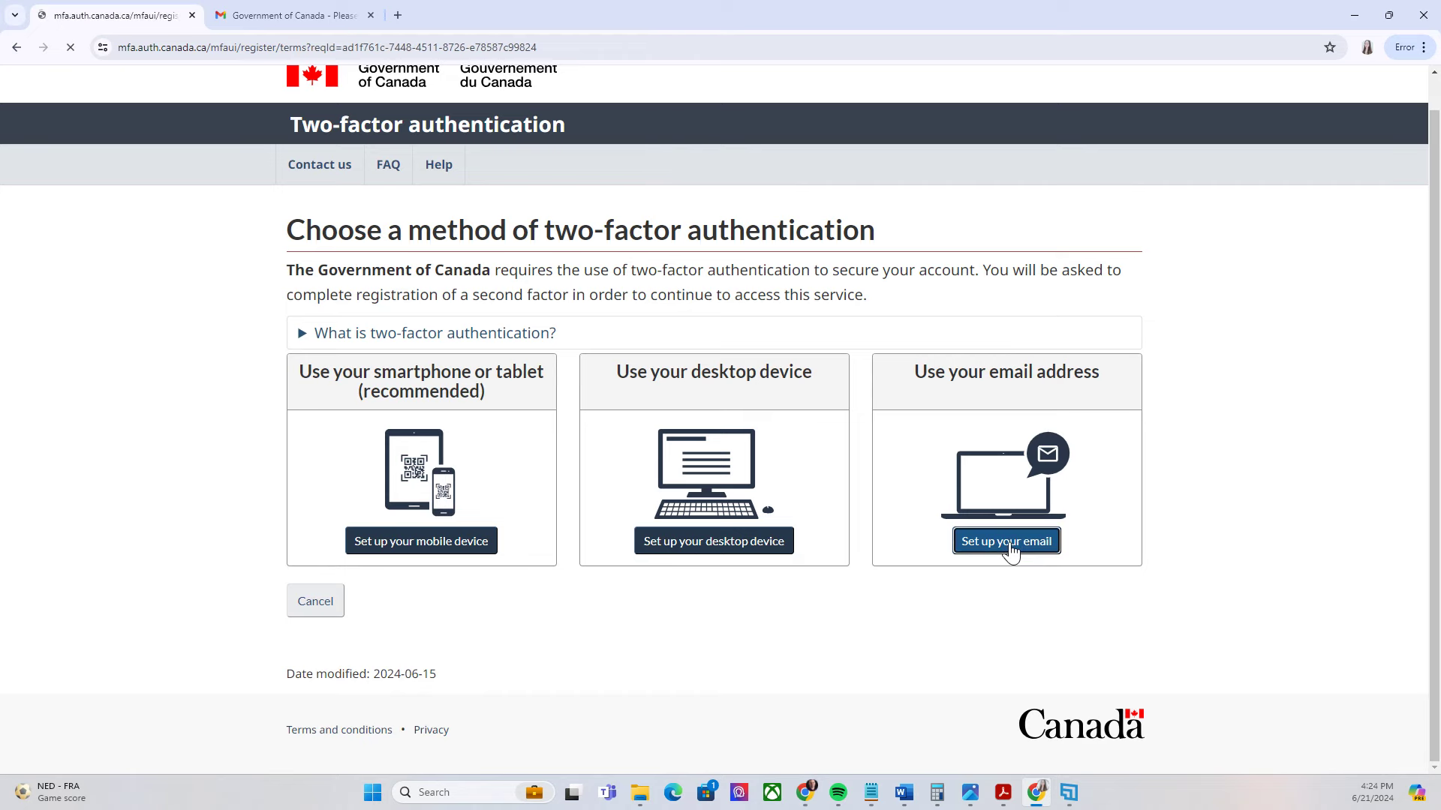
scroll(450, 451, "down", 3)
scroll(424, 323, "up", 2)
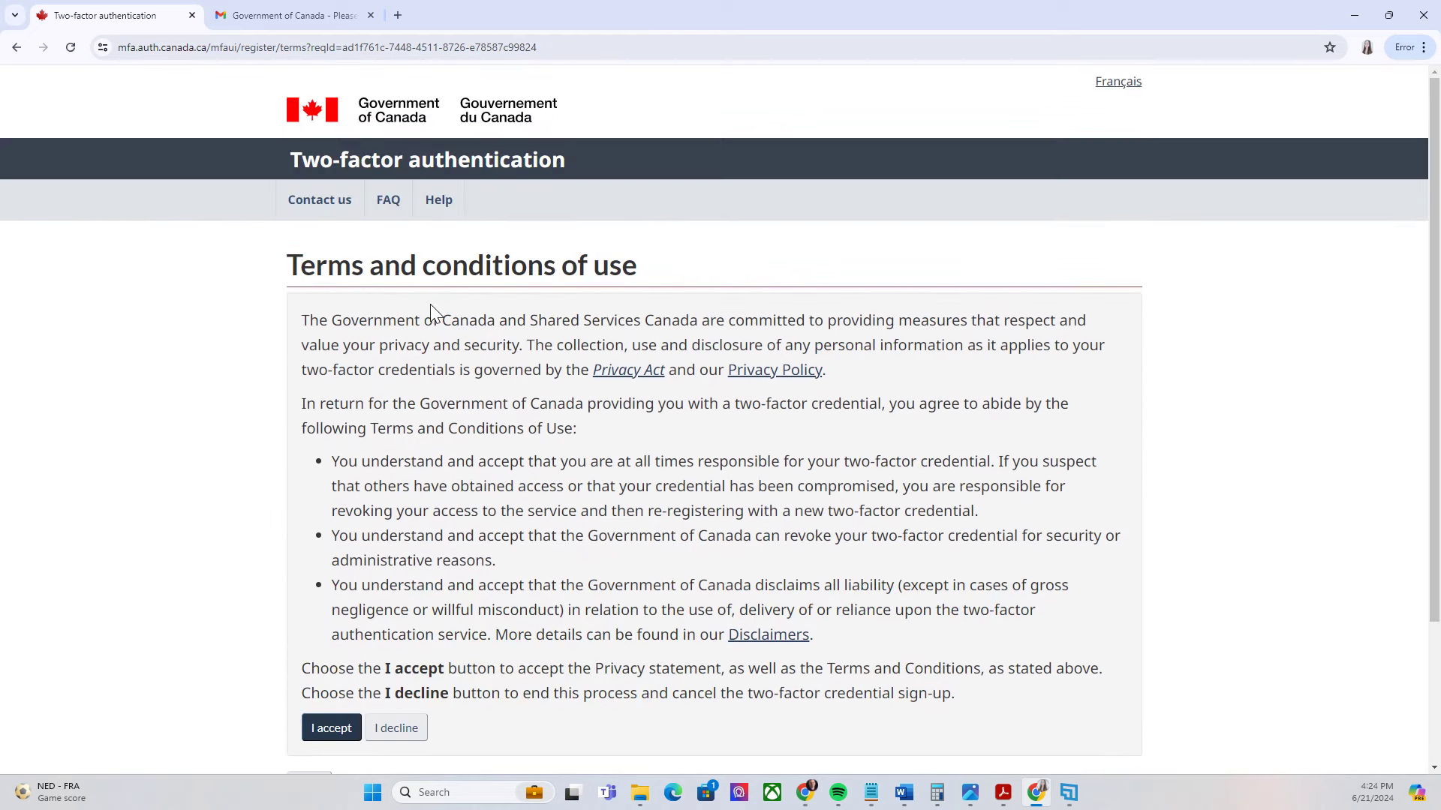
scroll(407, 283, "down", 1)
scroll(407, 284, "up", 1)
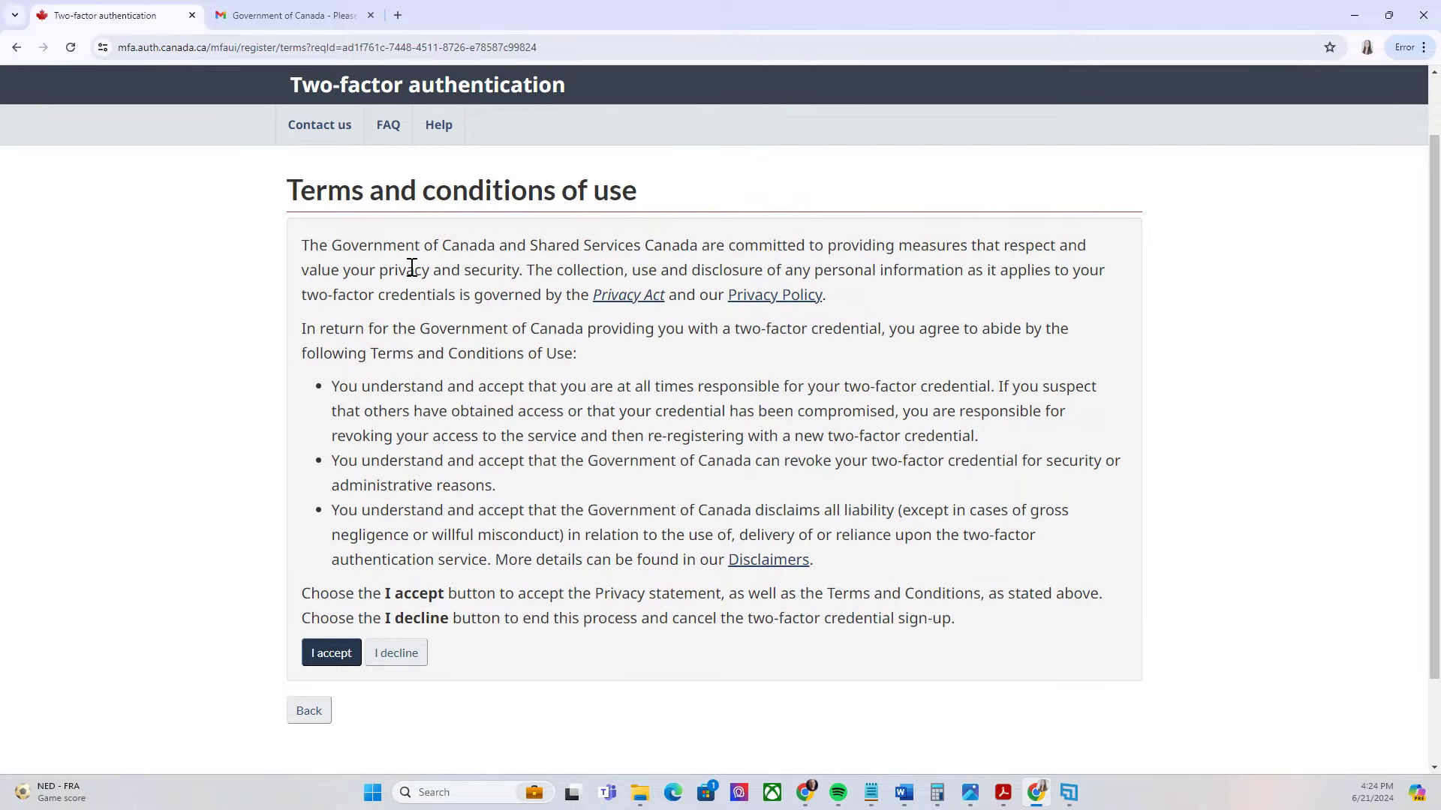
scroll(408, 269, "down", 2)
left_click(331, 547)
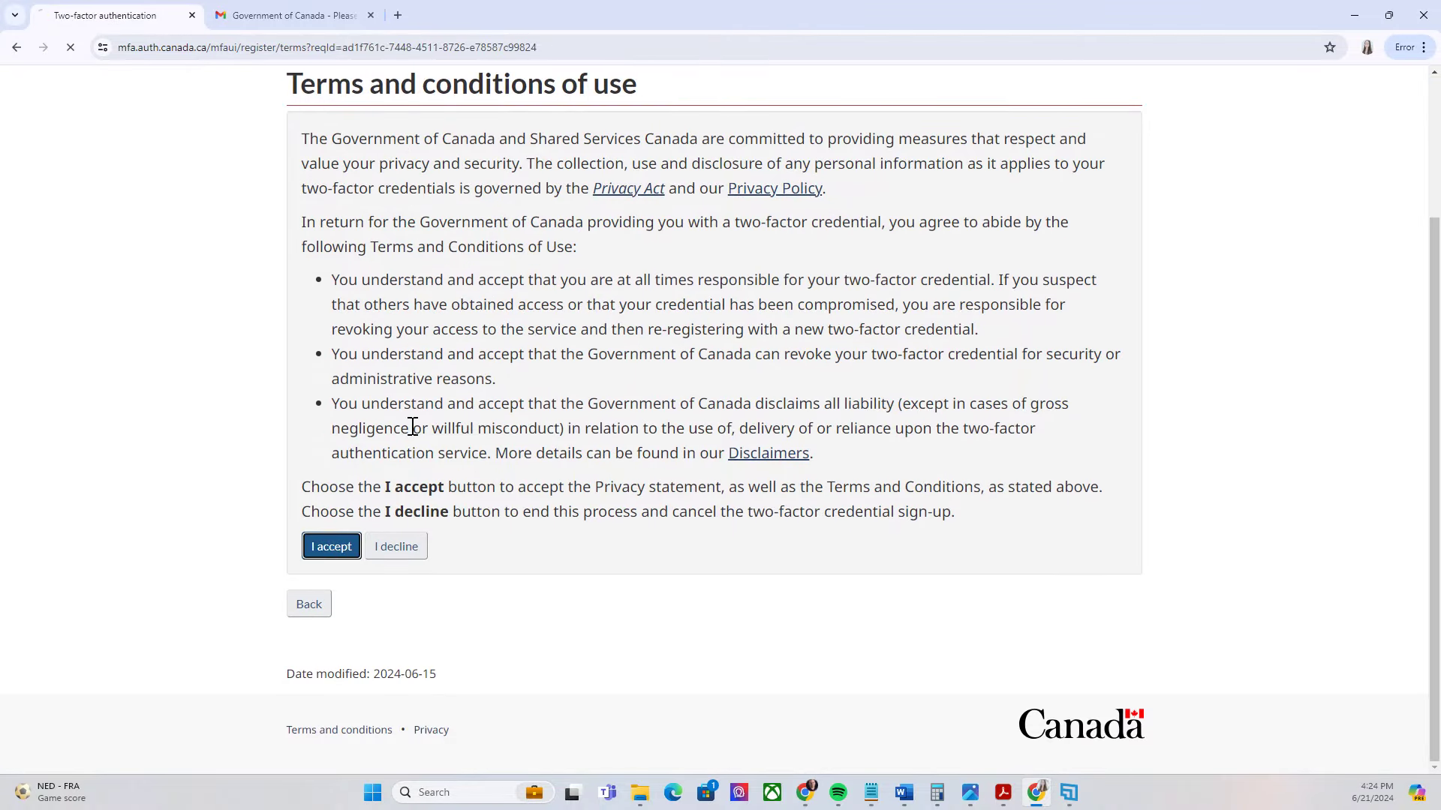
Accept the two-factor terms and submit the saved e-mail address for verification
left_click(342, 421)
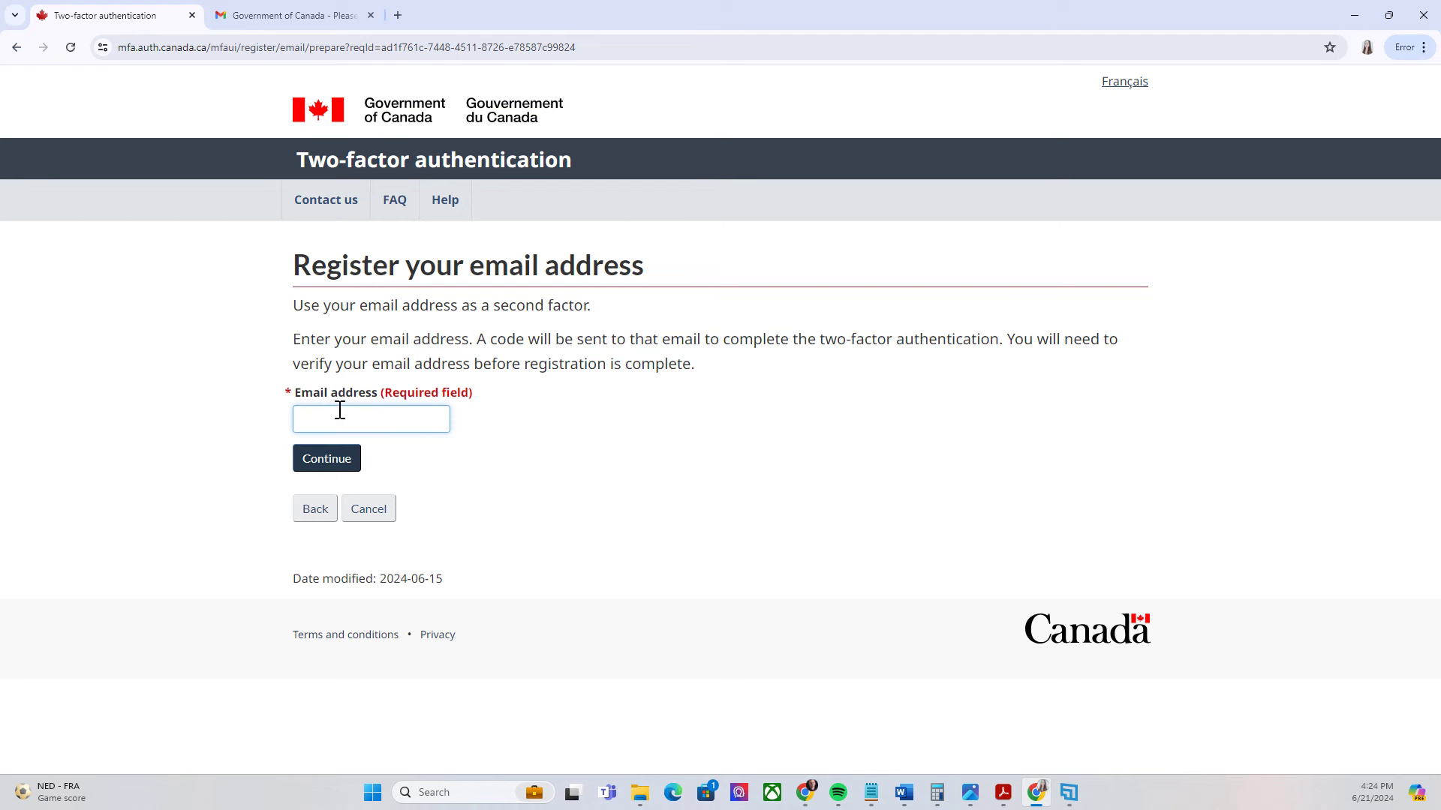
key("Down")
key("Return")
key("Return")
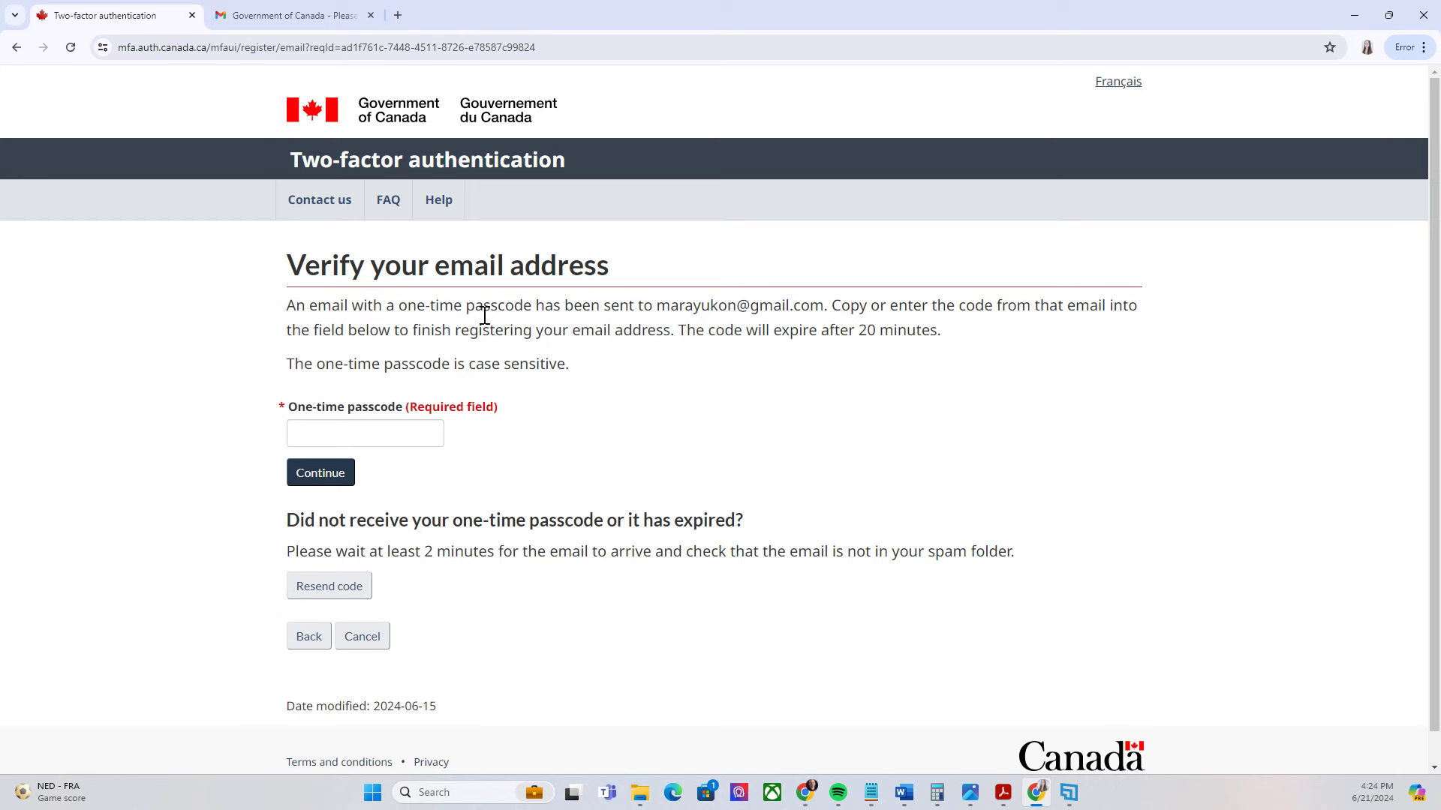
Paste the one-time passcode from the Gmail verification email and submit it
left_click(268, 10)
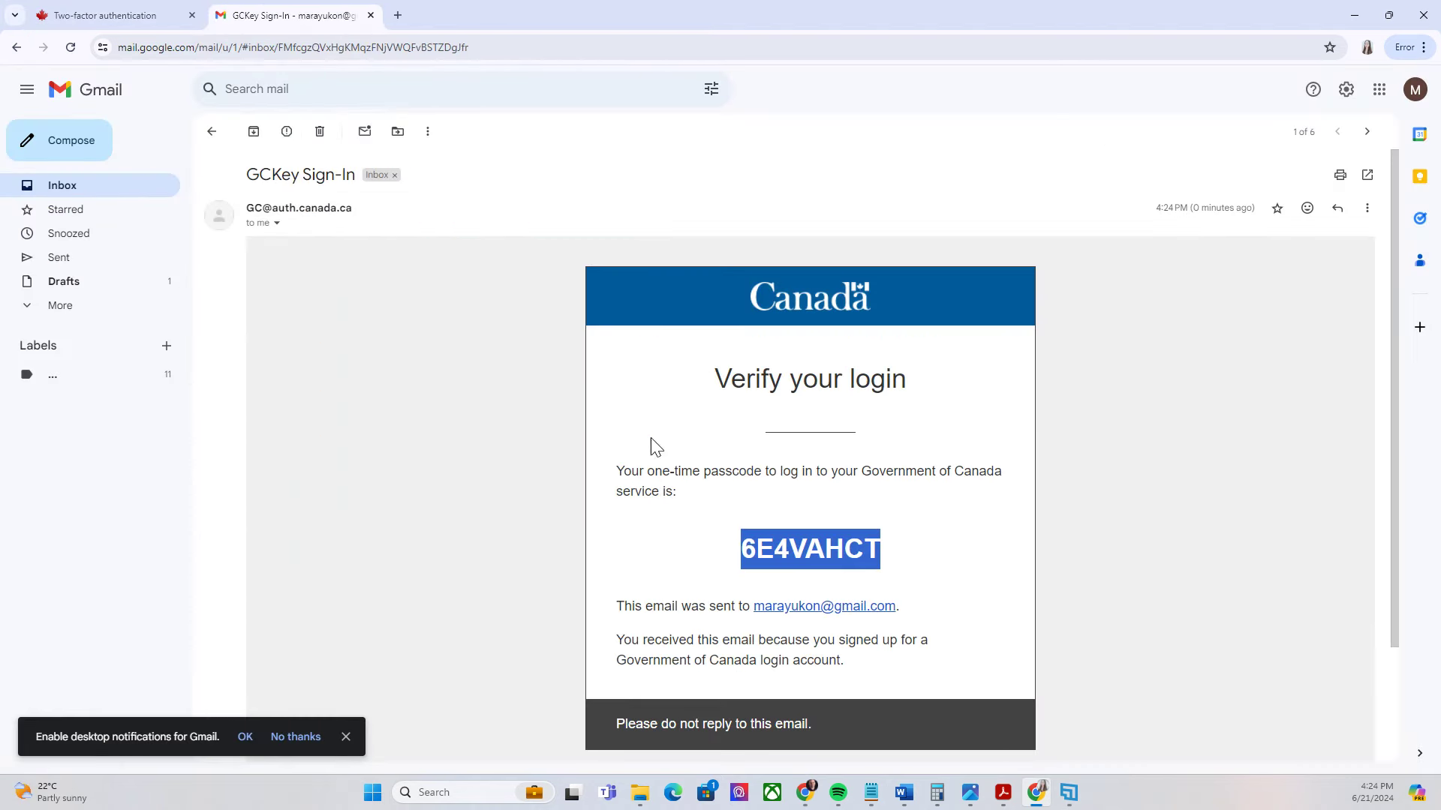
left_click(117, 15)
left_click(316, 435)
key("ctrl+v")
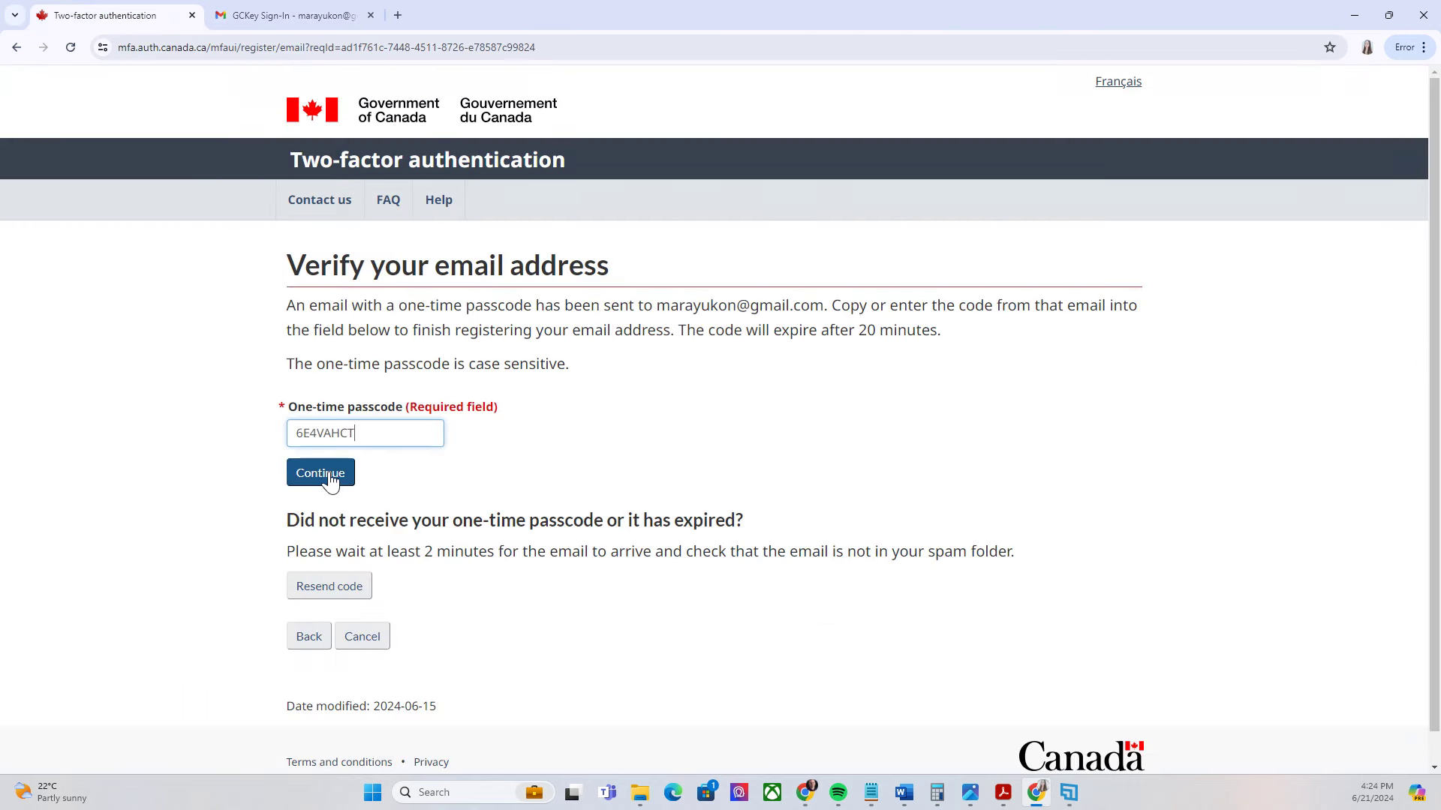
left_click(336, 480)
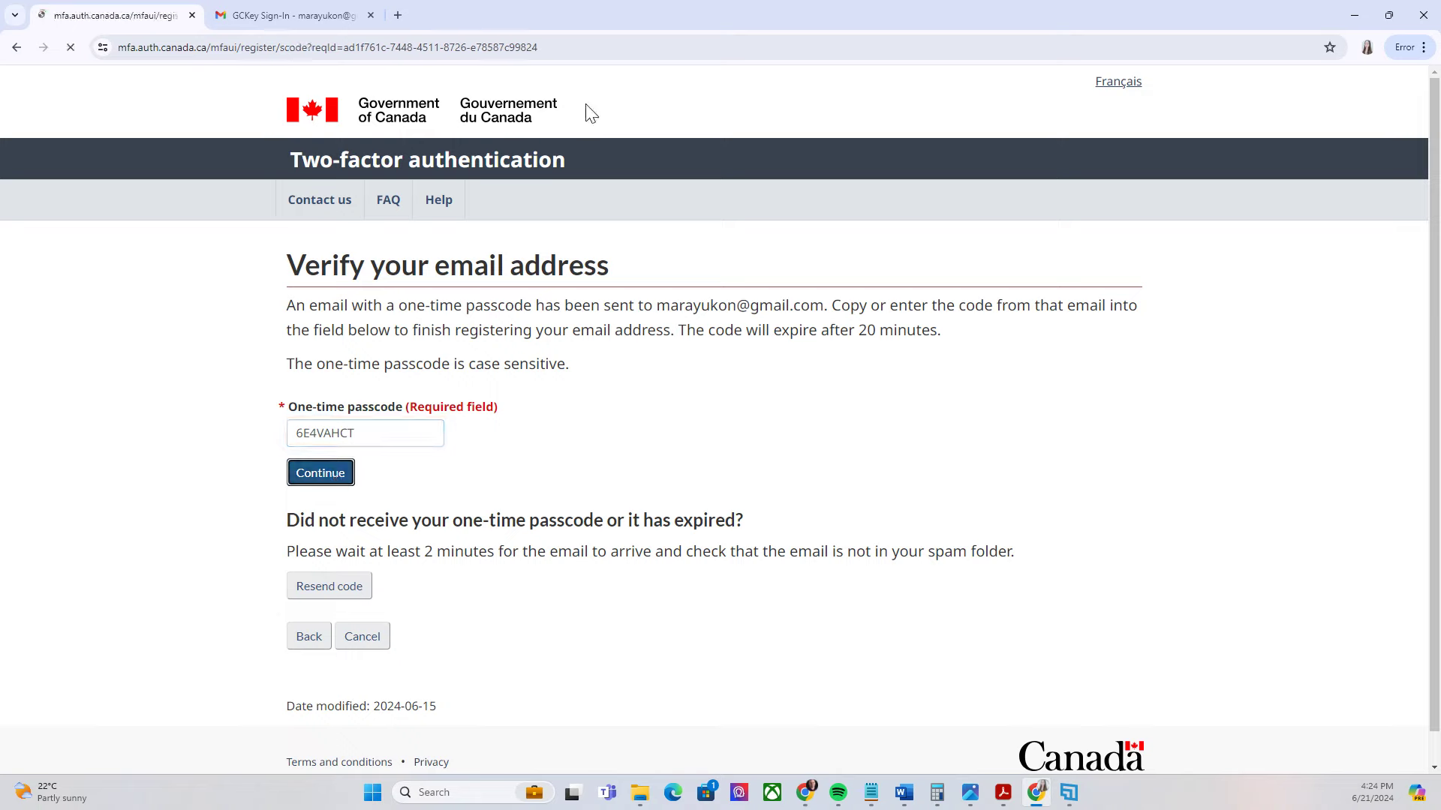
scroll(653, 443, "down", 3)
scroll(933, 430, "up", 2)
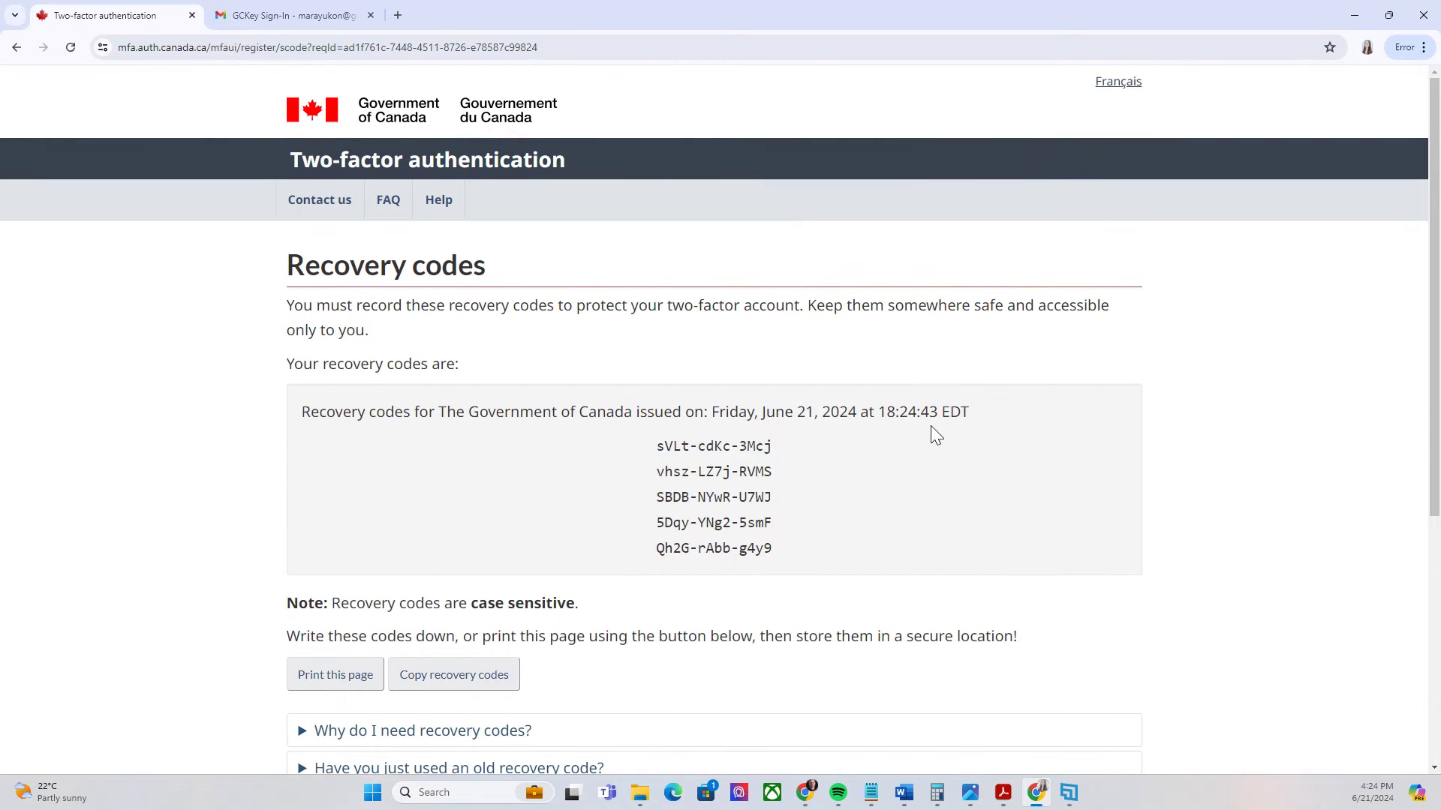
Capture a screenshot of the five recovery codes with the screen snip tool
scroll(450, 337, "down", 1)
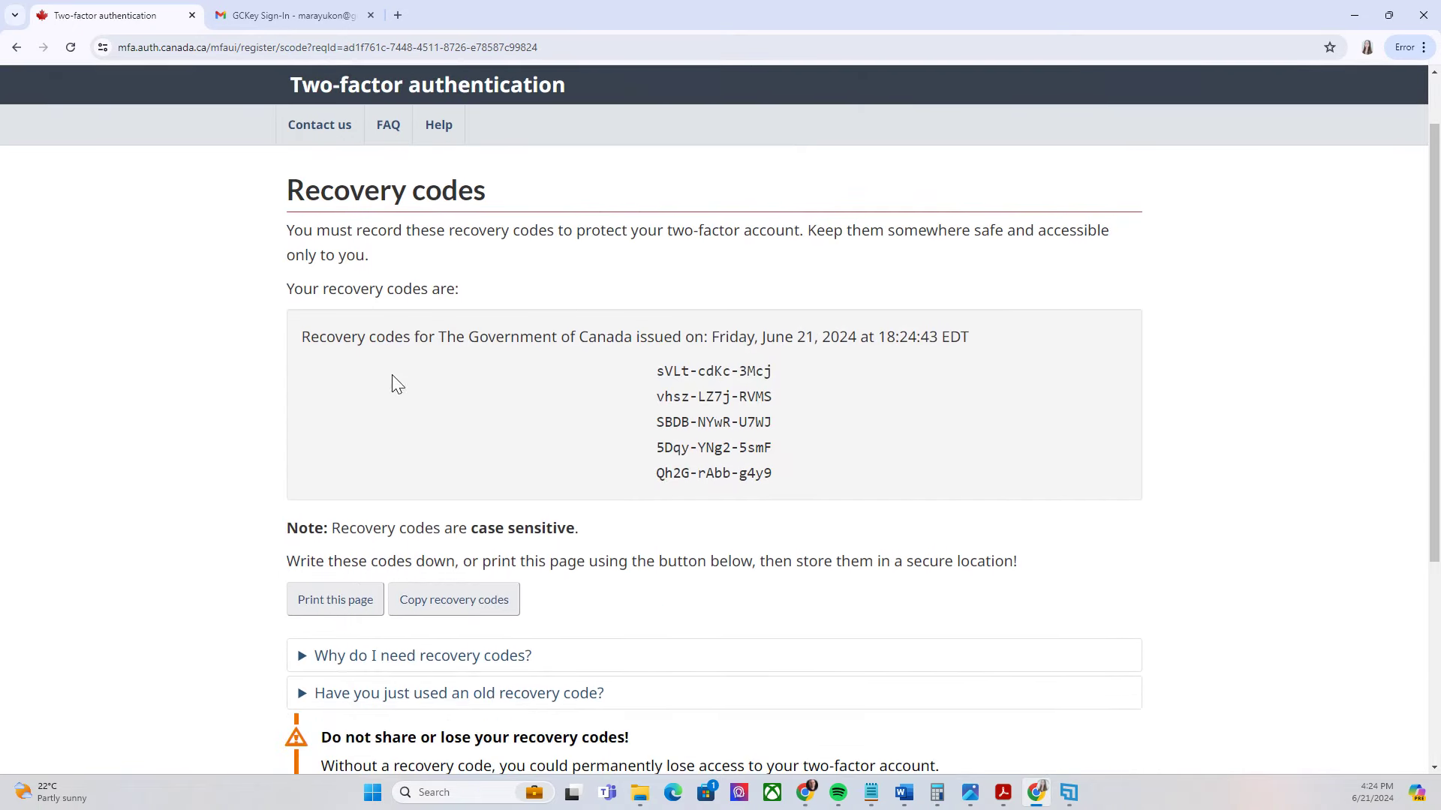
scroll(703, 138, "down", 1)
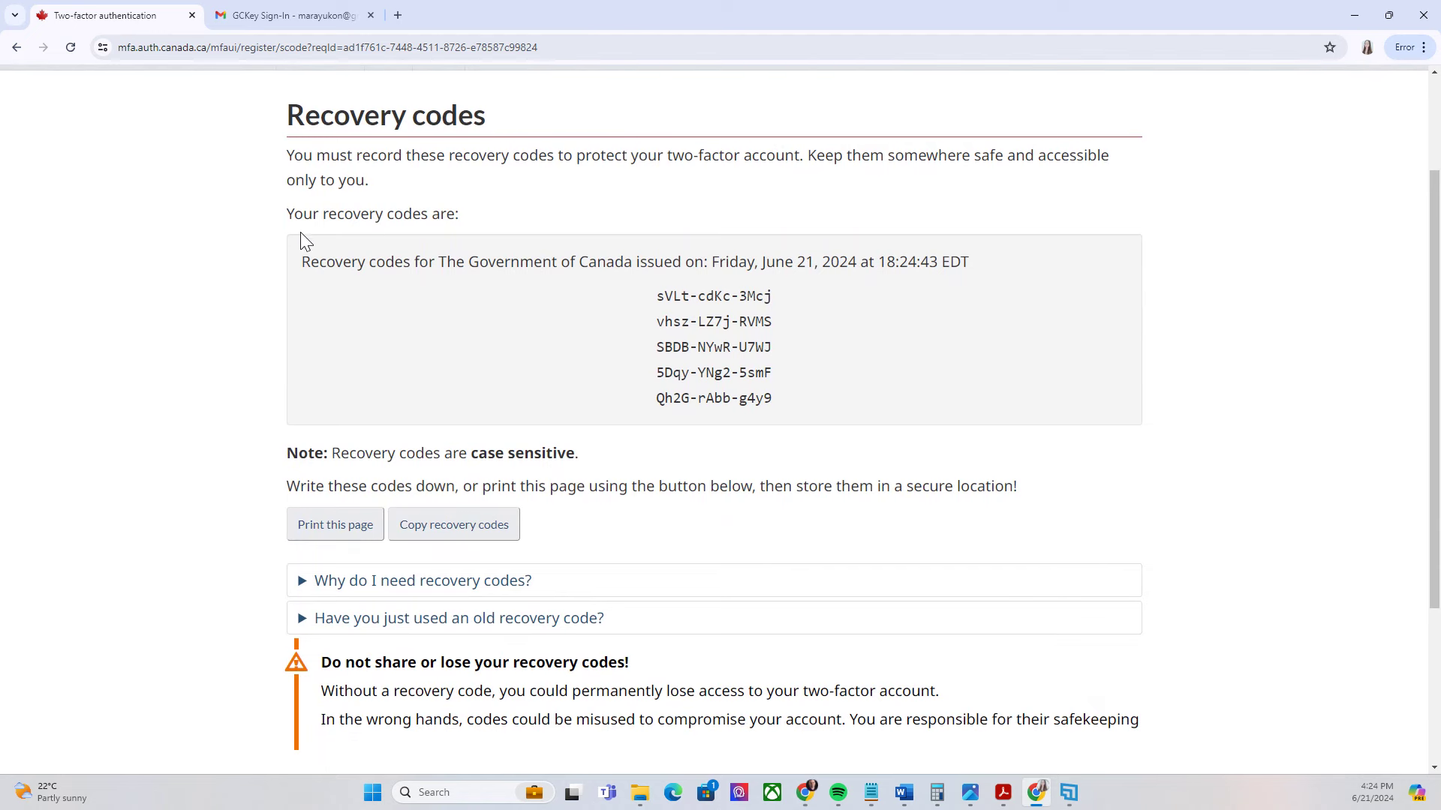
left_click_drag(276, 228, 890, 434)
left_click(488, 288)
key("super+shift+s")
left_click_drag(254, 74, 1193, 467)
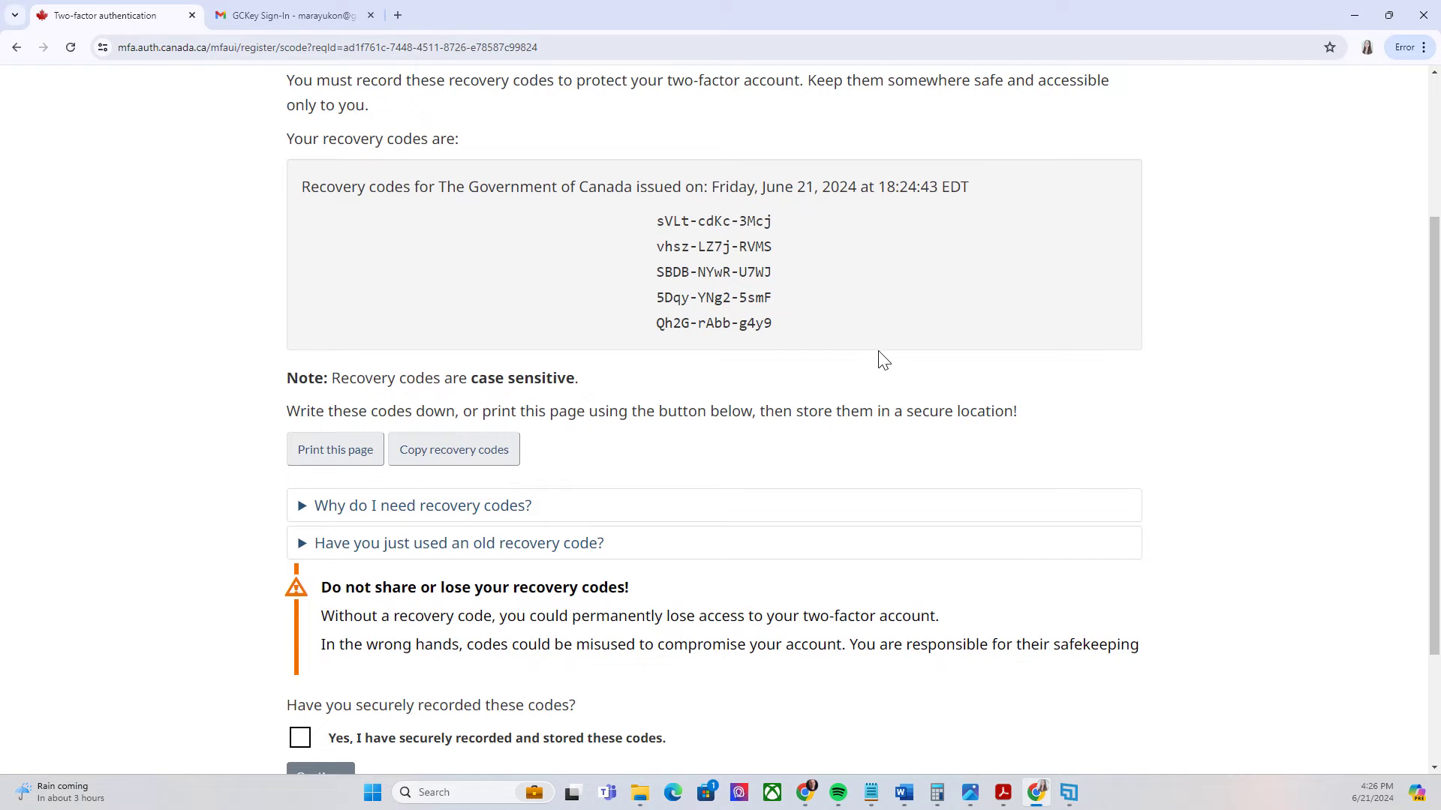
Confirm the recovery codes are securely stored and finish two-factor setup
scroll(874, 357, "up", 2)
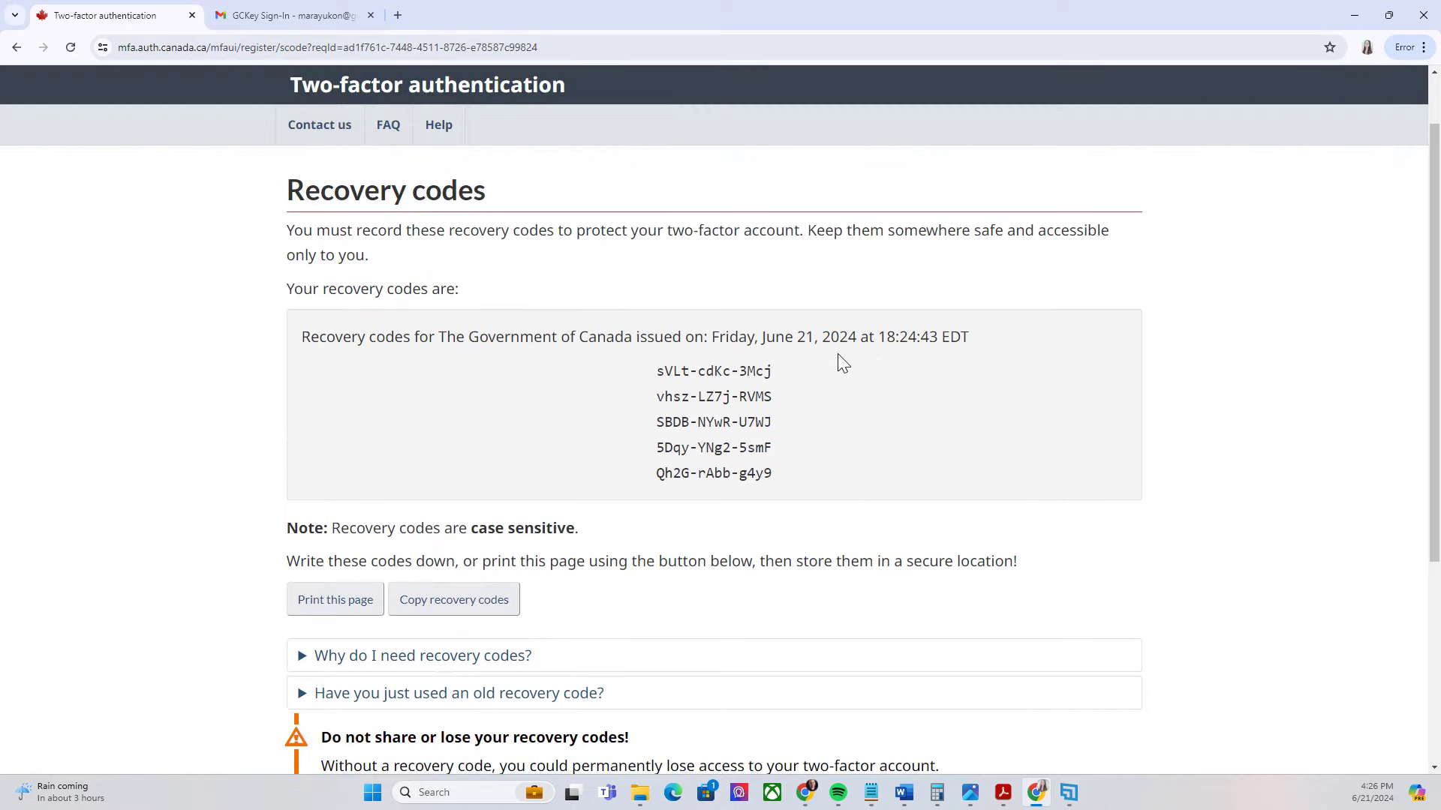
scroll(837, 353, "down", 4)
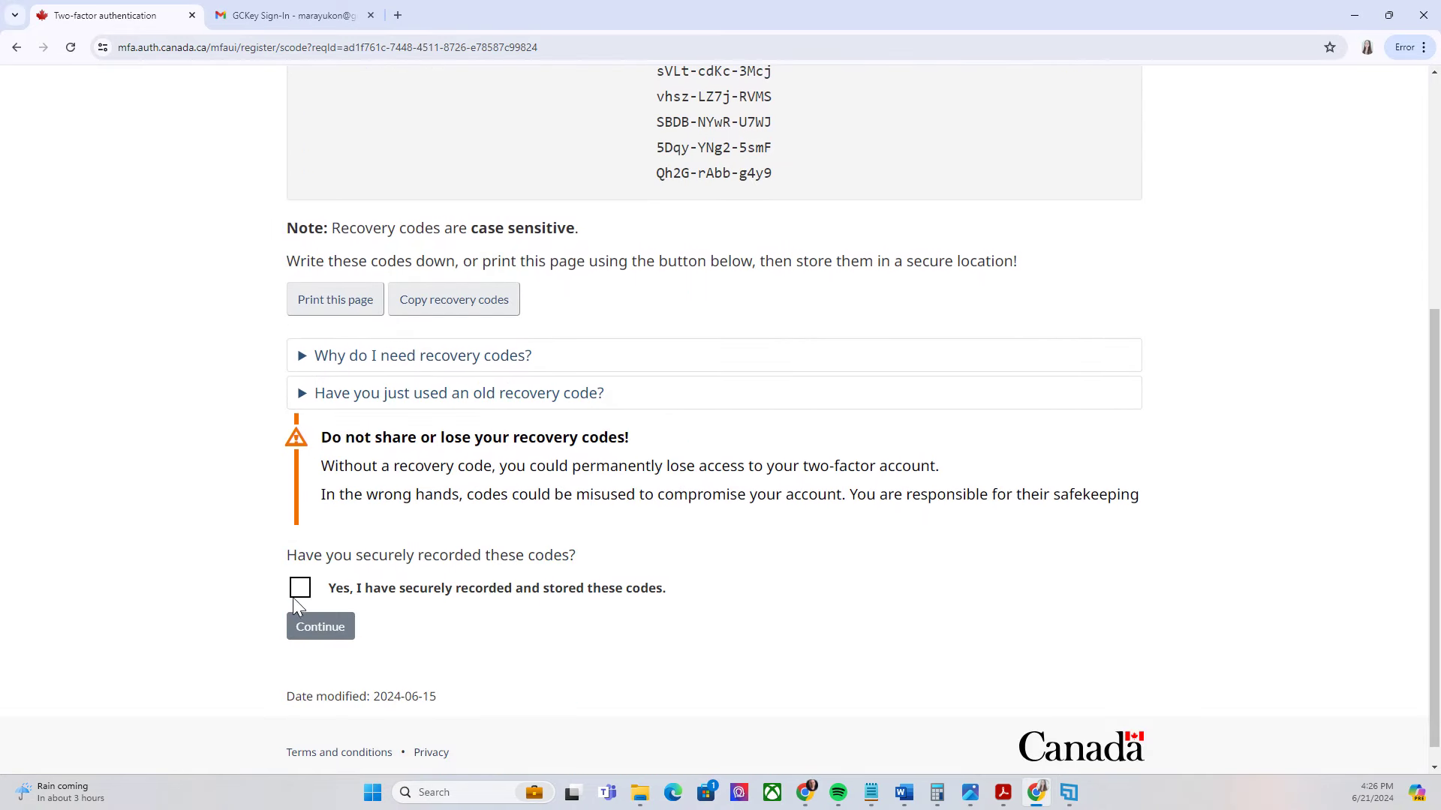
left_click(299, 594)
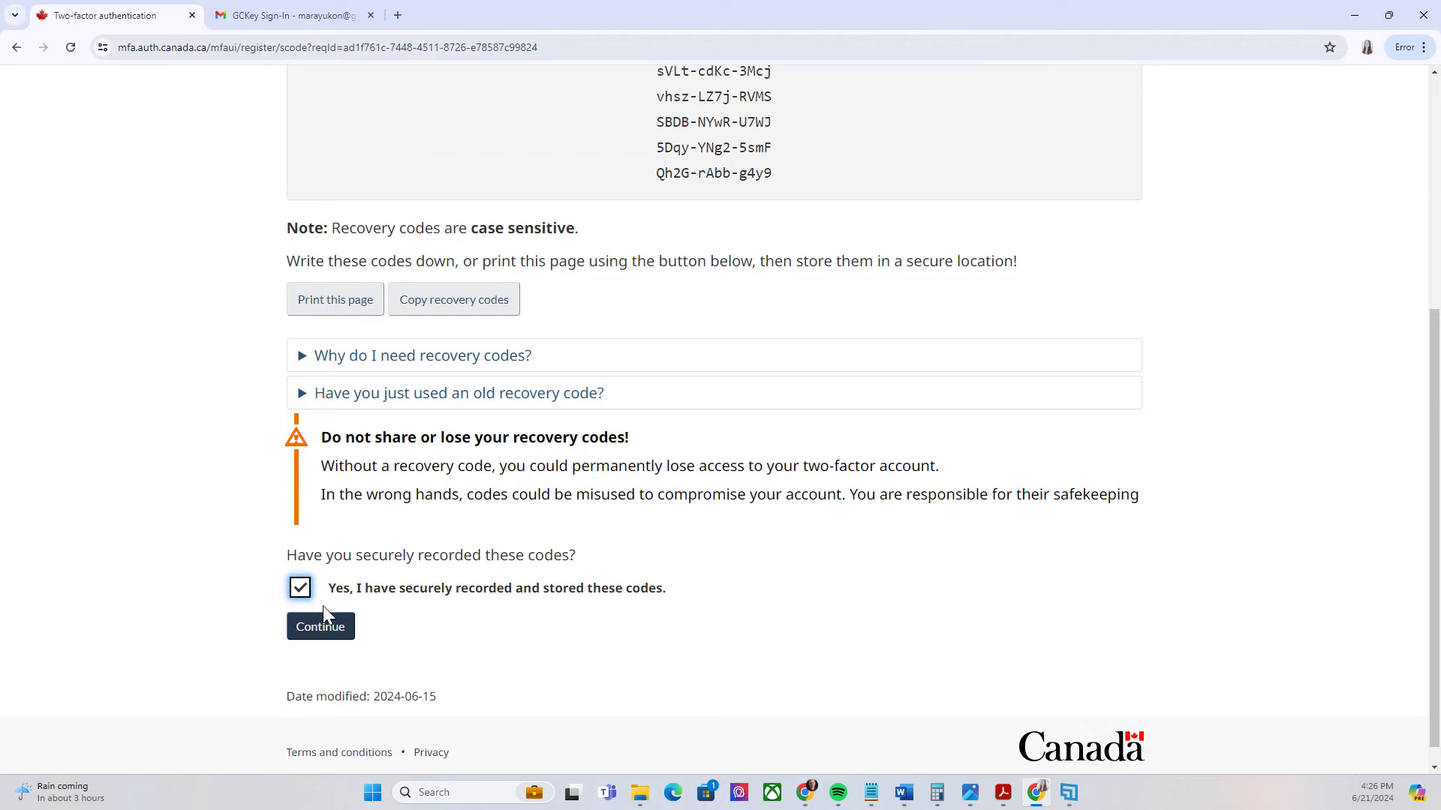
left_click(325, 622)
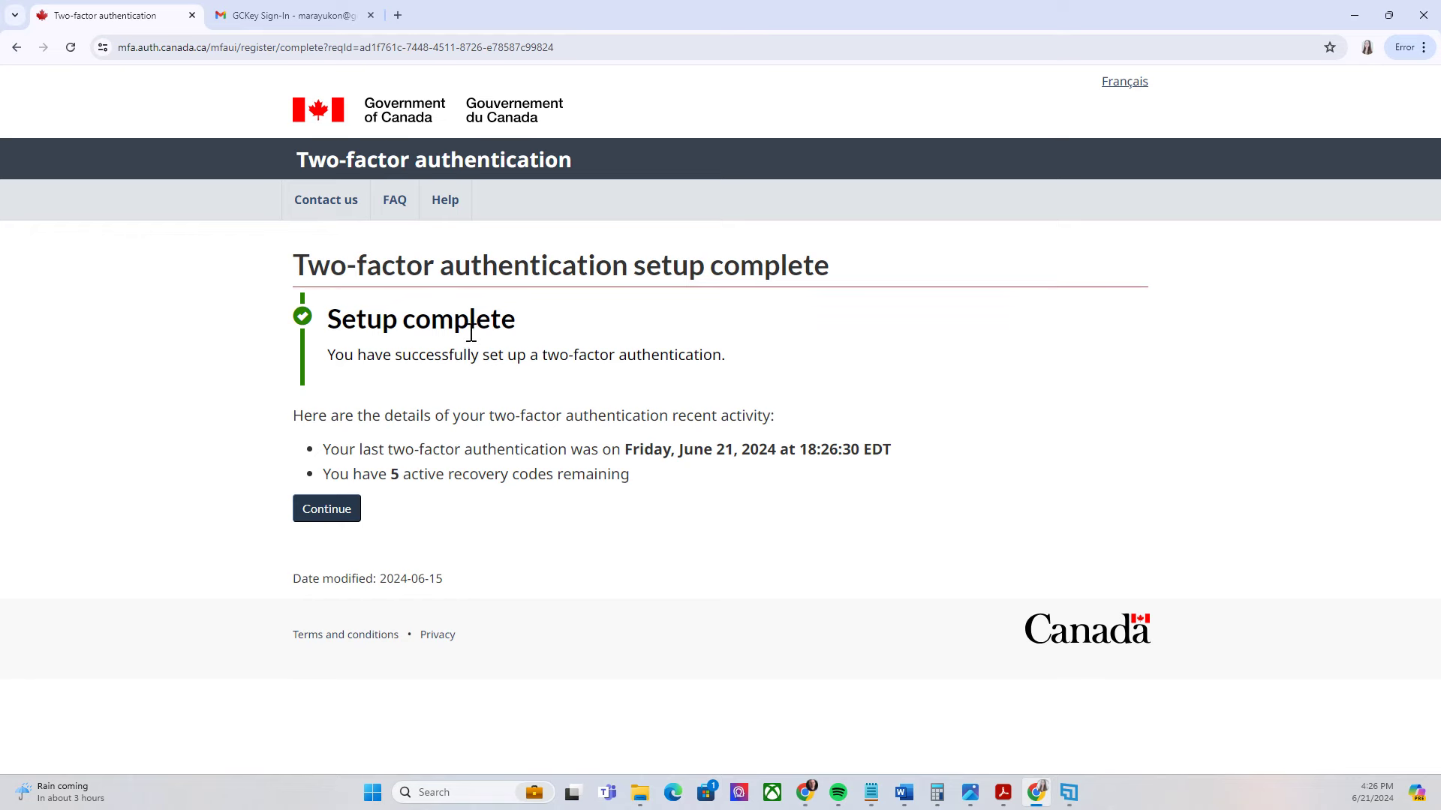
left_click(325, 509)
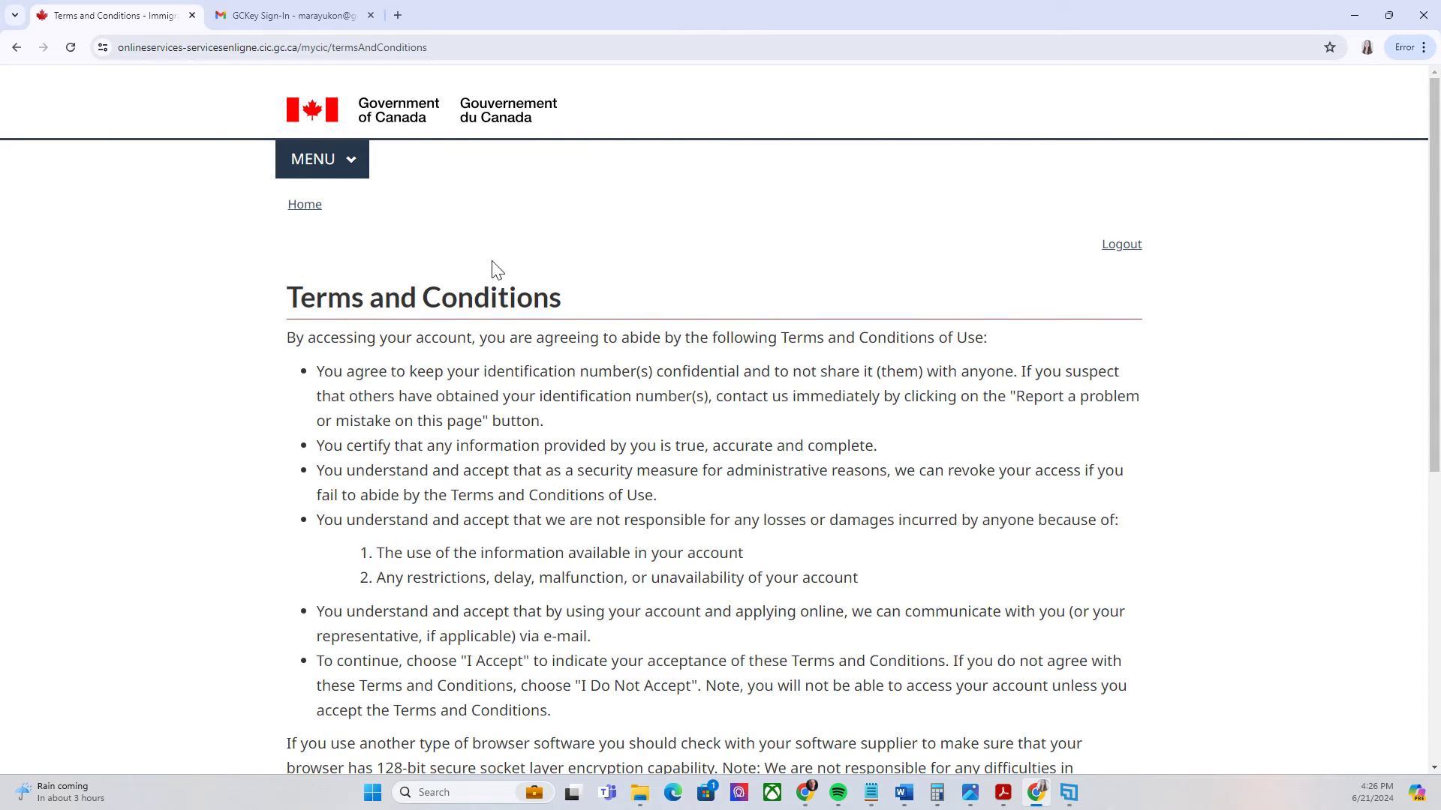
Review and accept the IRCC secure account Terms and Conditions of use
scroll(492, 270, "down", 3)
scroll(453, 277, "up", 2)
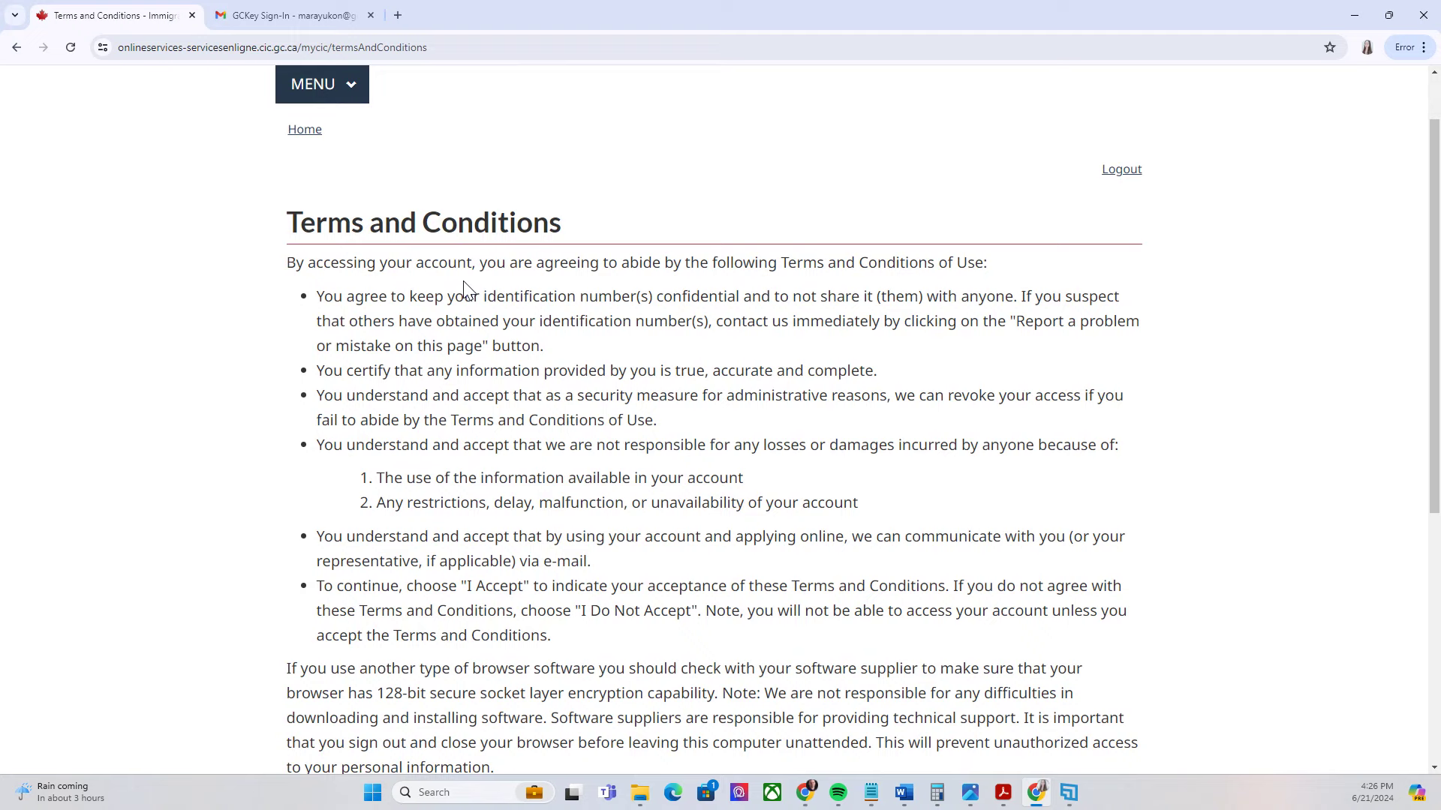
scroll(465, 293, "down", 4)
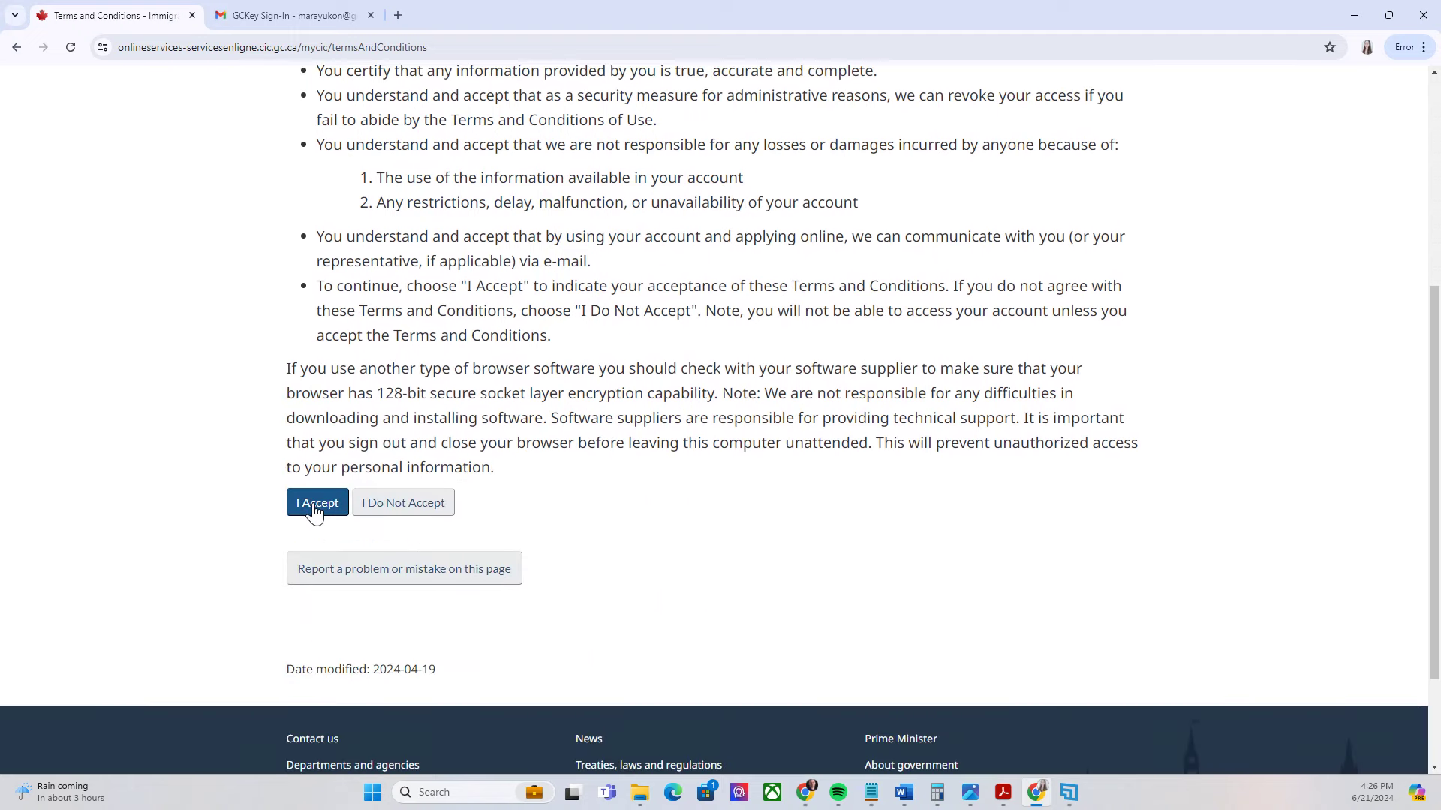
left_click(315, 512)
scroll(619, 278, "down", 2)
scroll(620, 278, "up", 1)
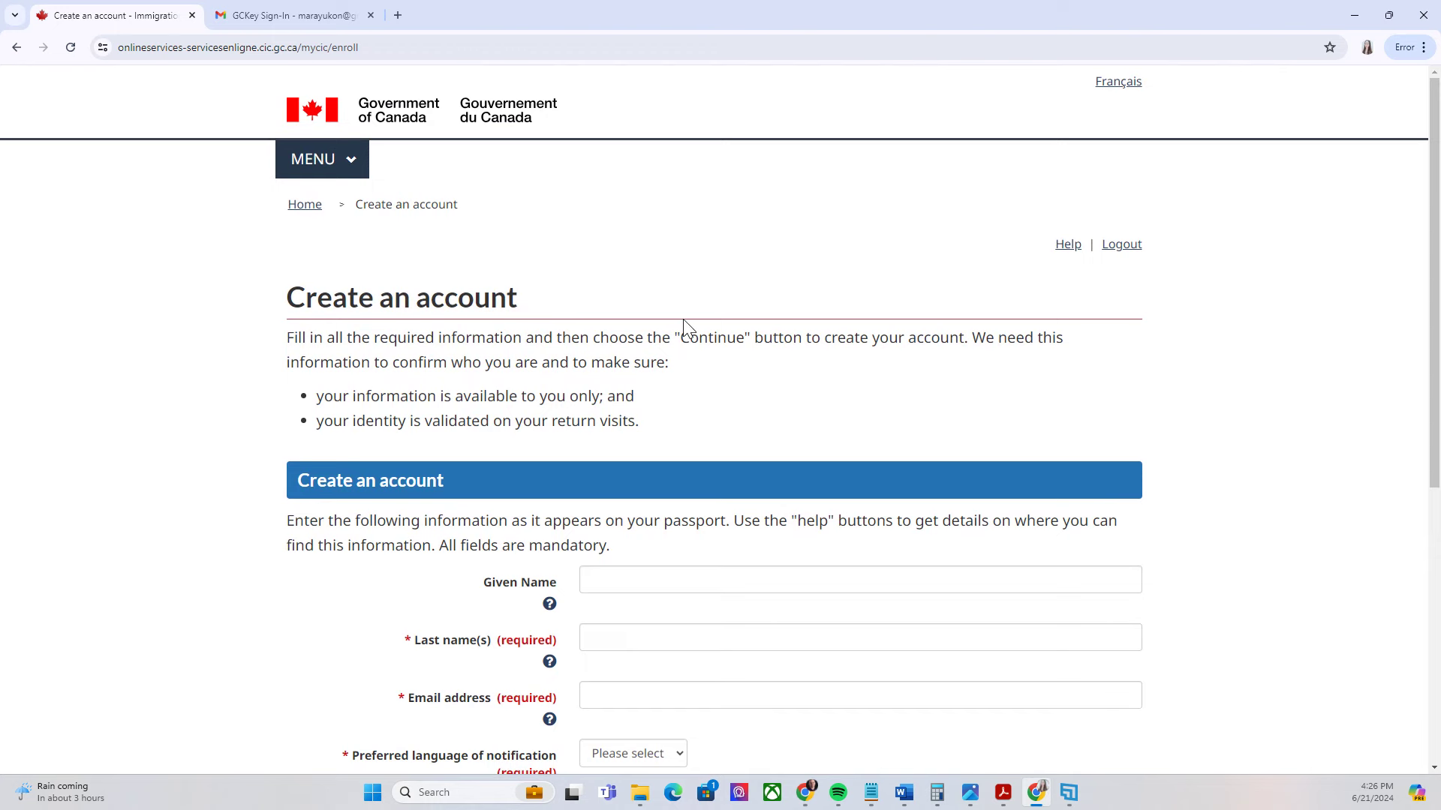
Fill in the account holder's given name, last name and e-mail address
scroll(683, 320, "down", 2)
scroll(677, 317, "up", 2)
scroll(671, 315, "down", 2)
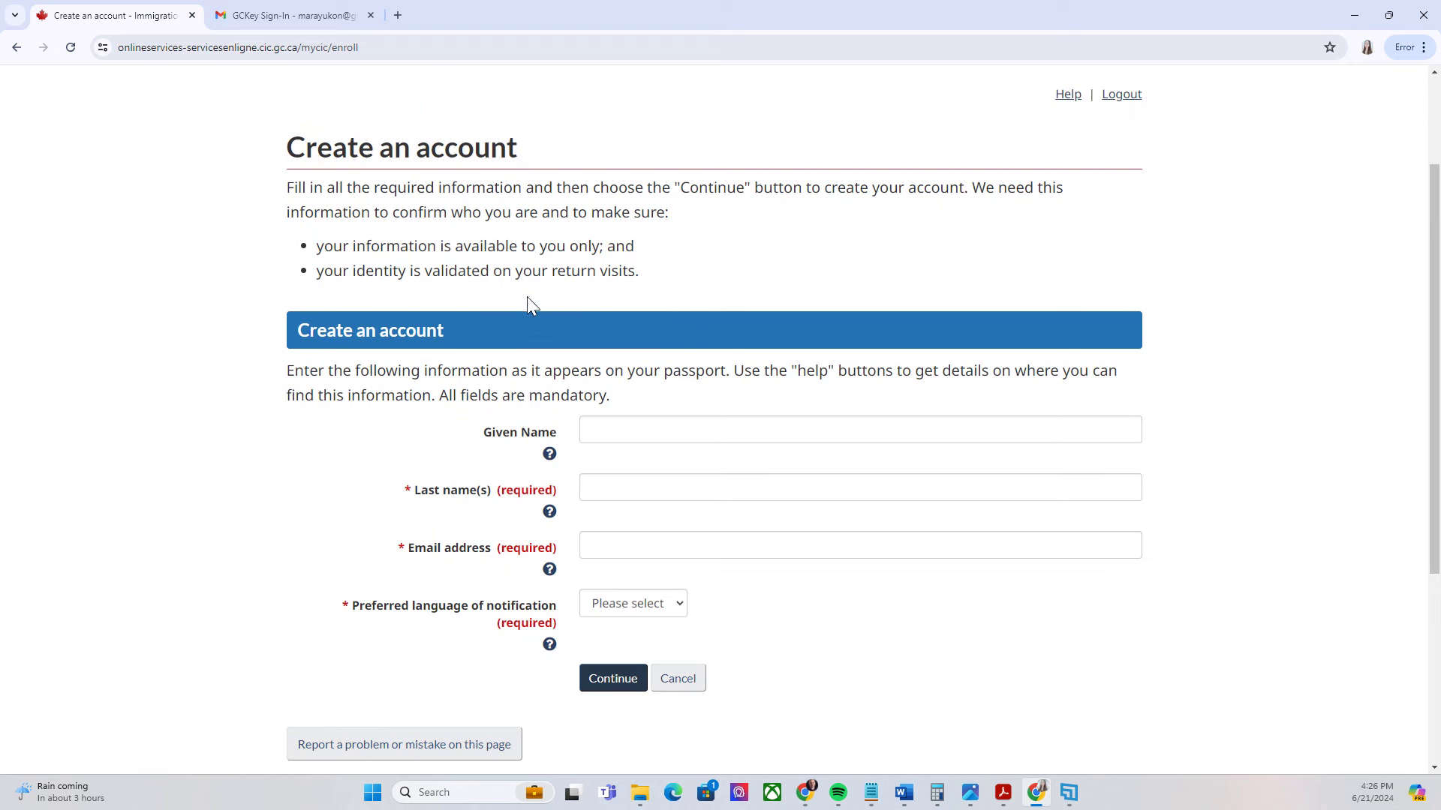
scroll(597, 376, "down", 1)
left_click(605, 361)
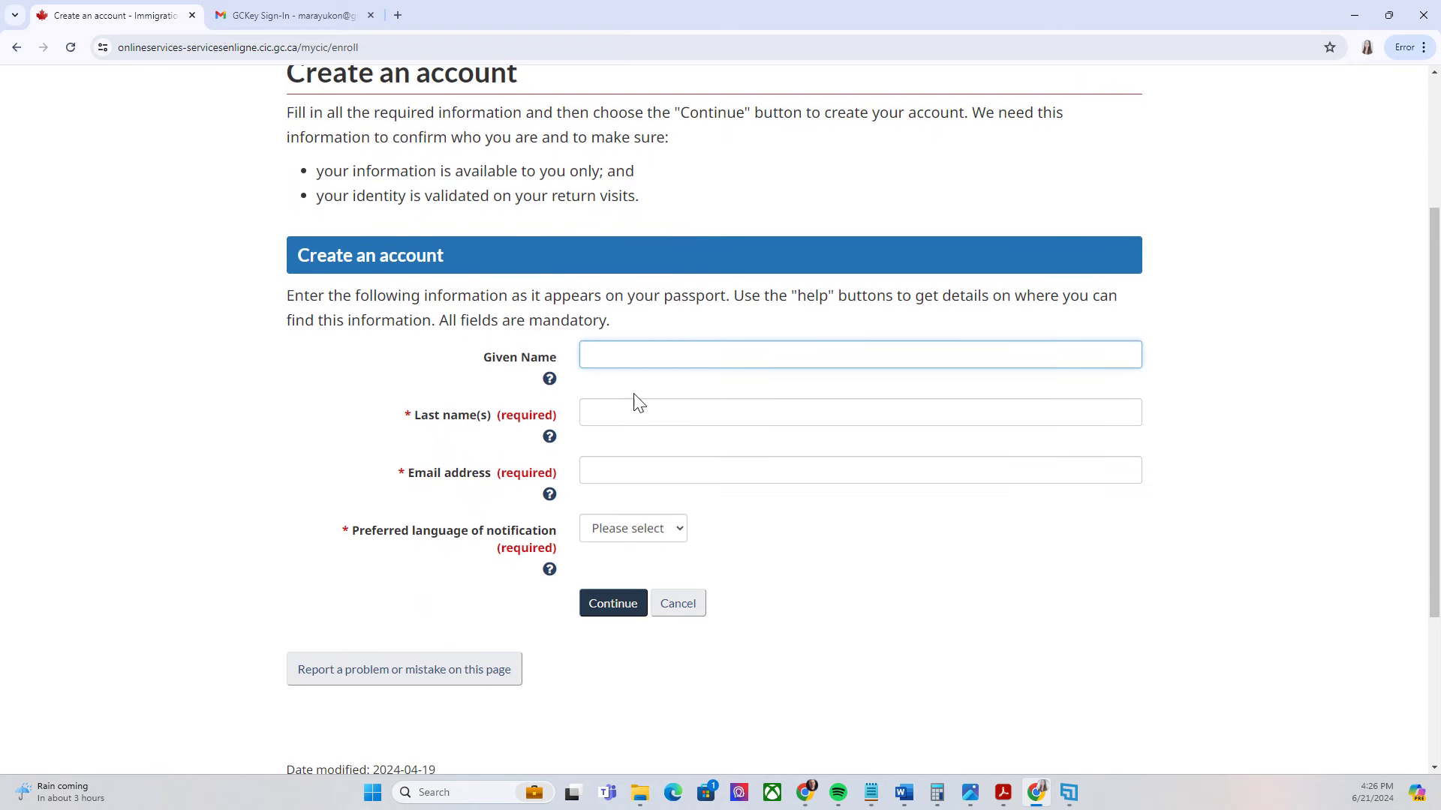
left_click(641, 415)
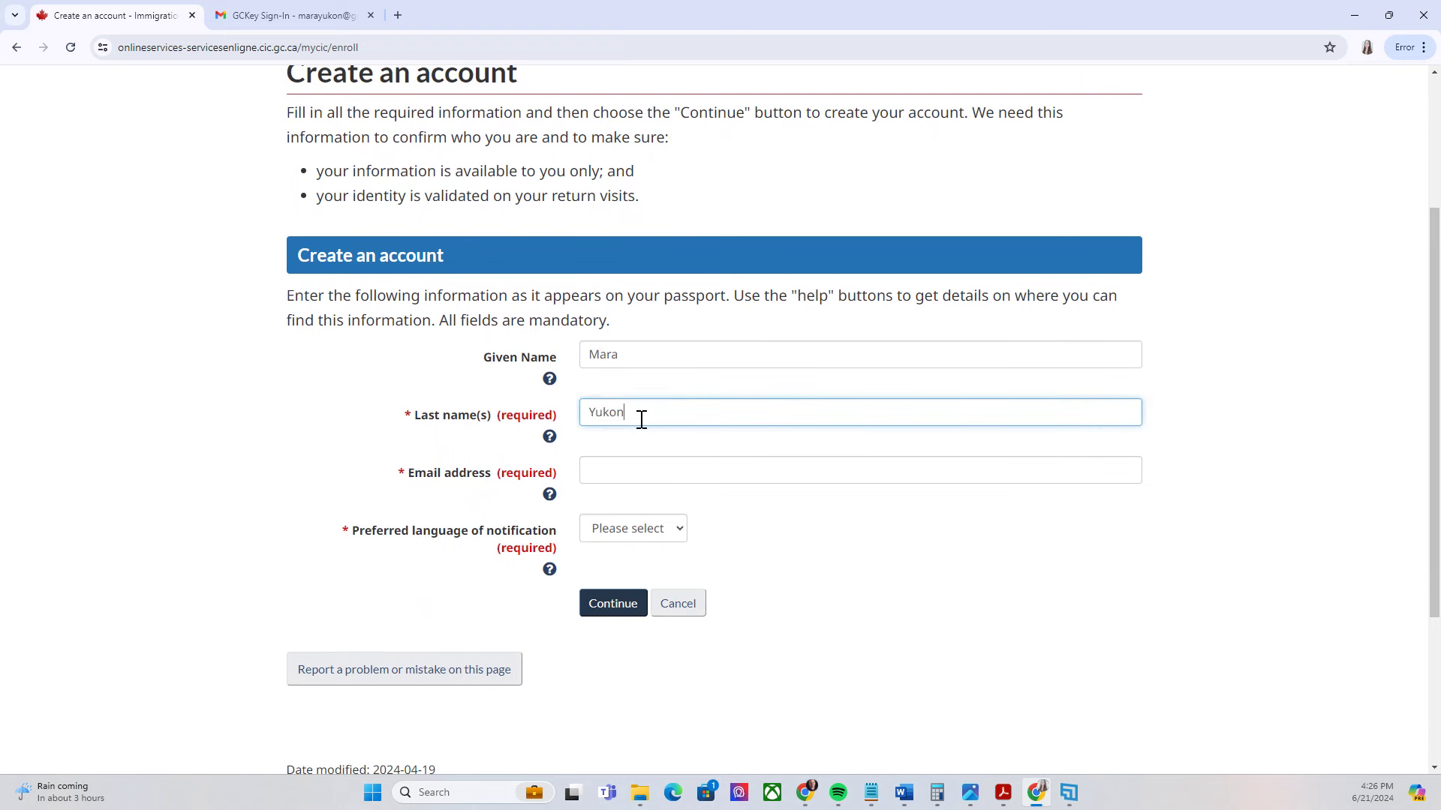
left_click(593, 482)
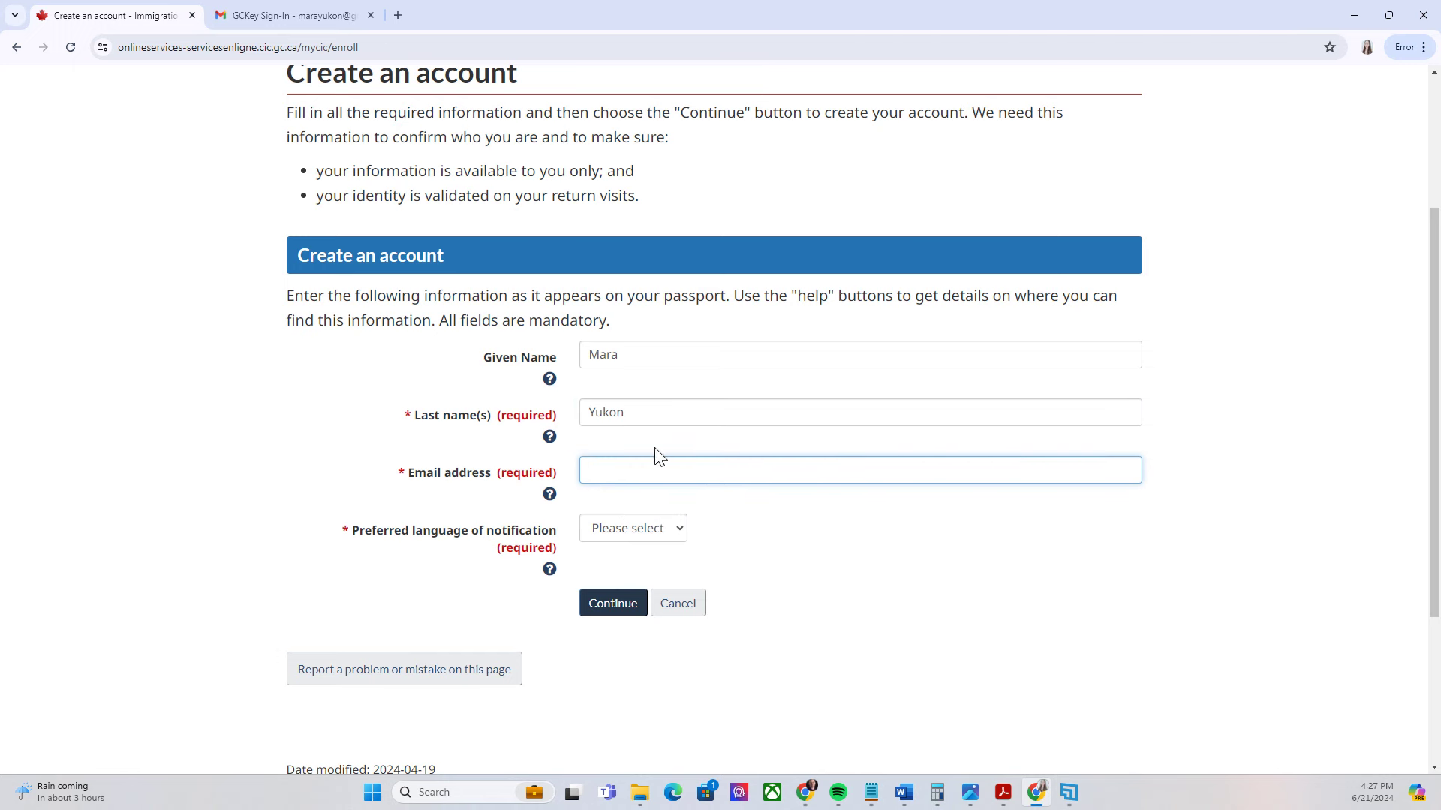
Choose English as the notification language and submit the account details
left_click(678, 538)
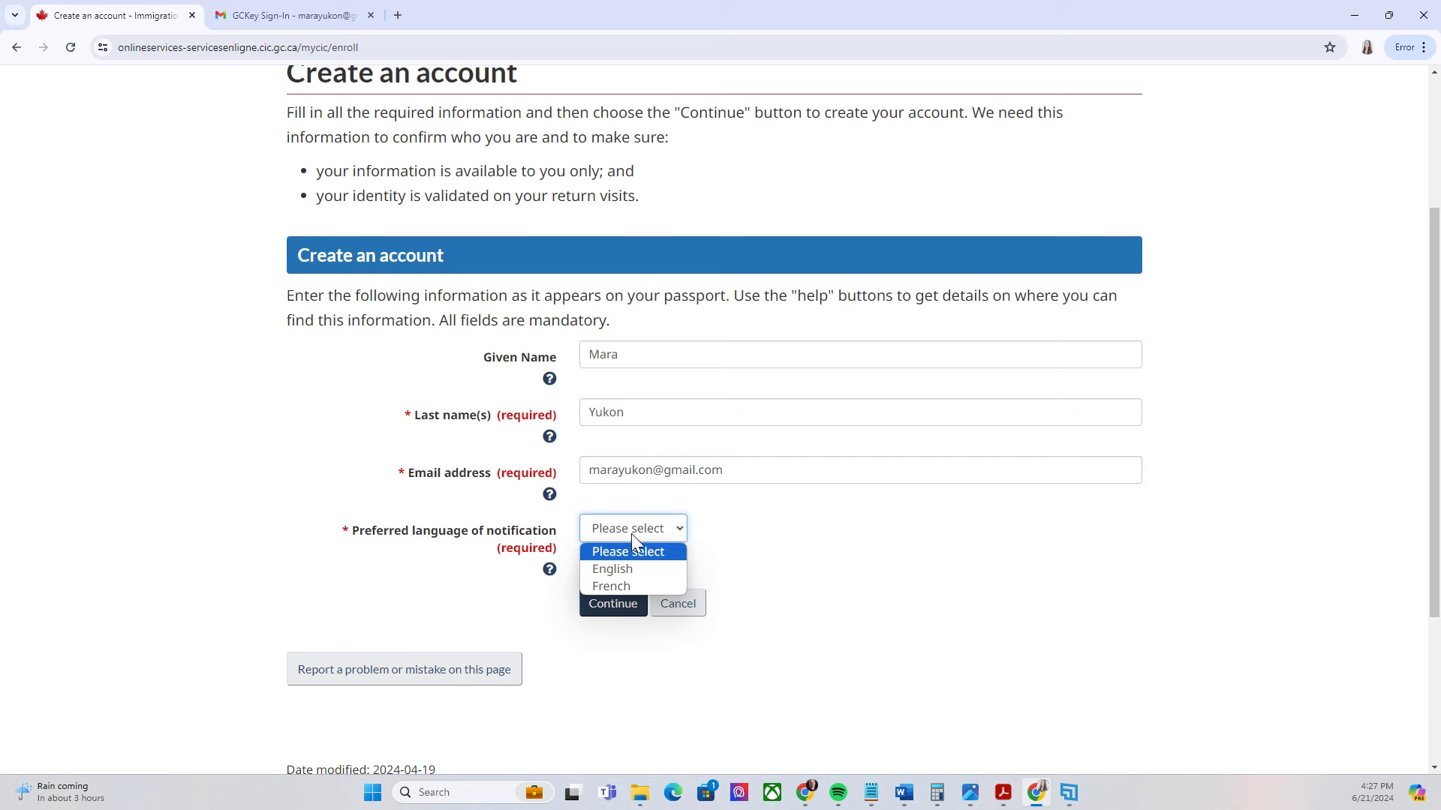
left_click(608, 572)
left_click(611, 607)
scroll(620, 412, "down", 2)
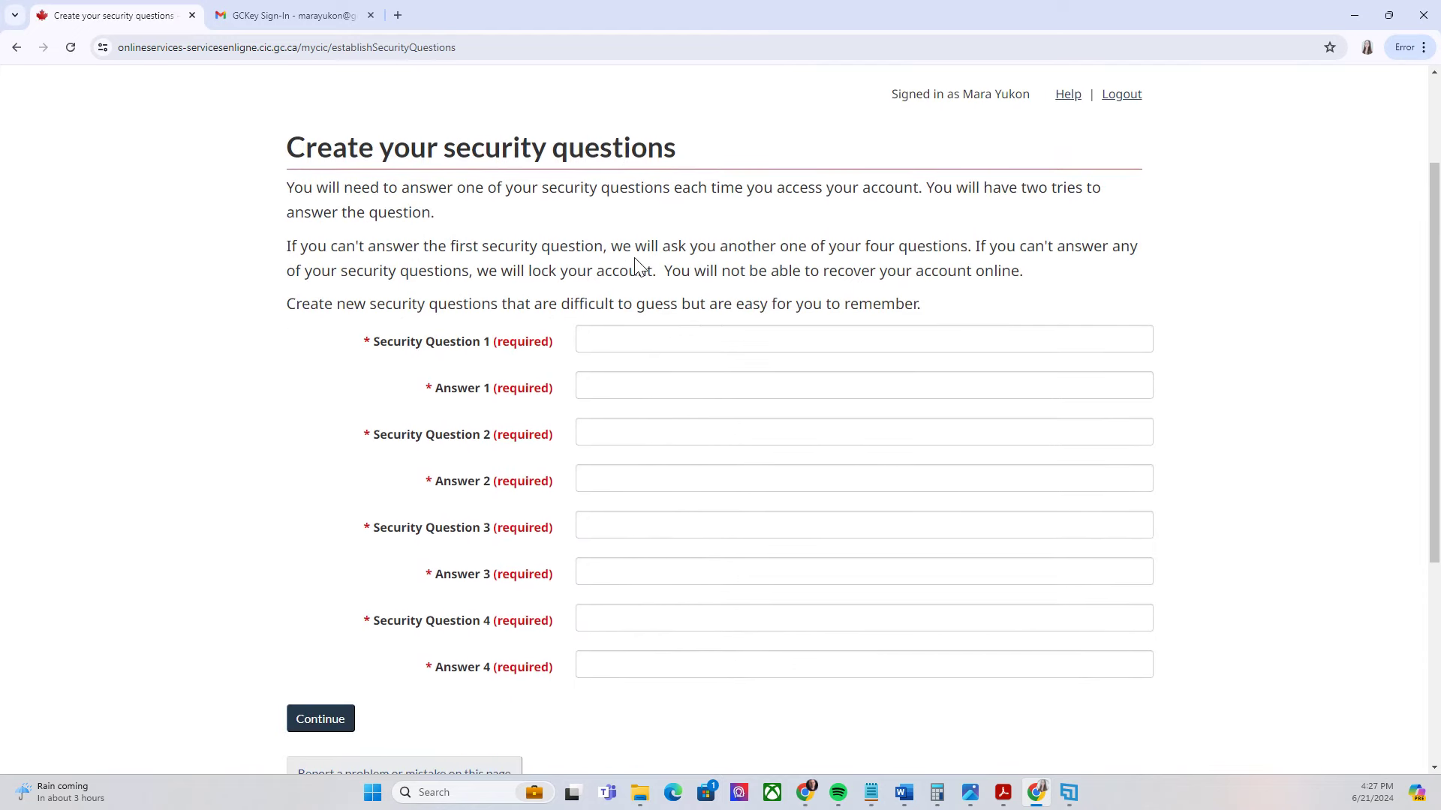
Submit the four security questions with their answers
scroll(605, 245, "down", 2)
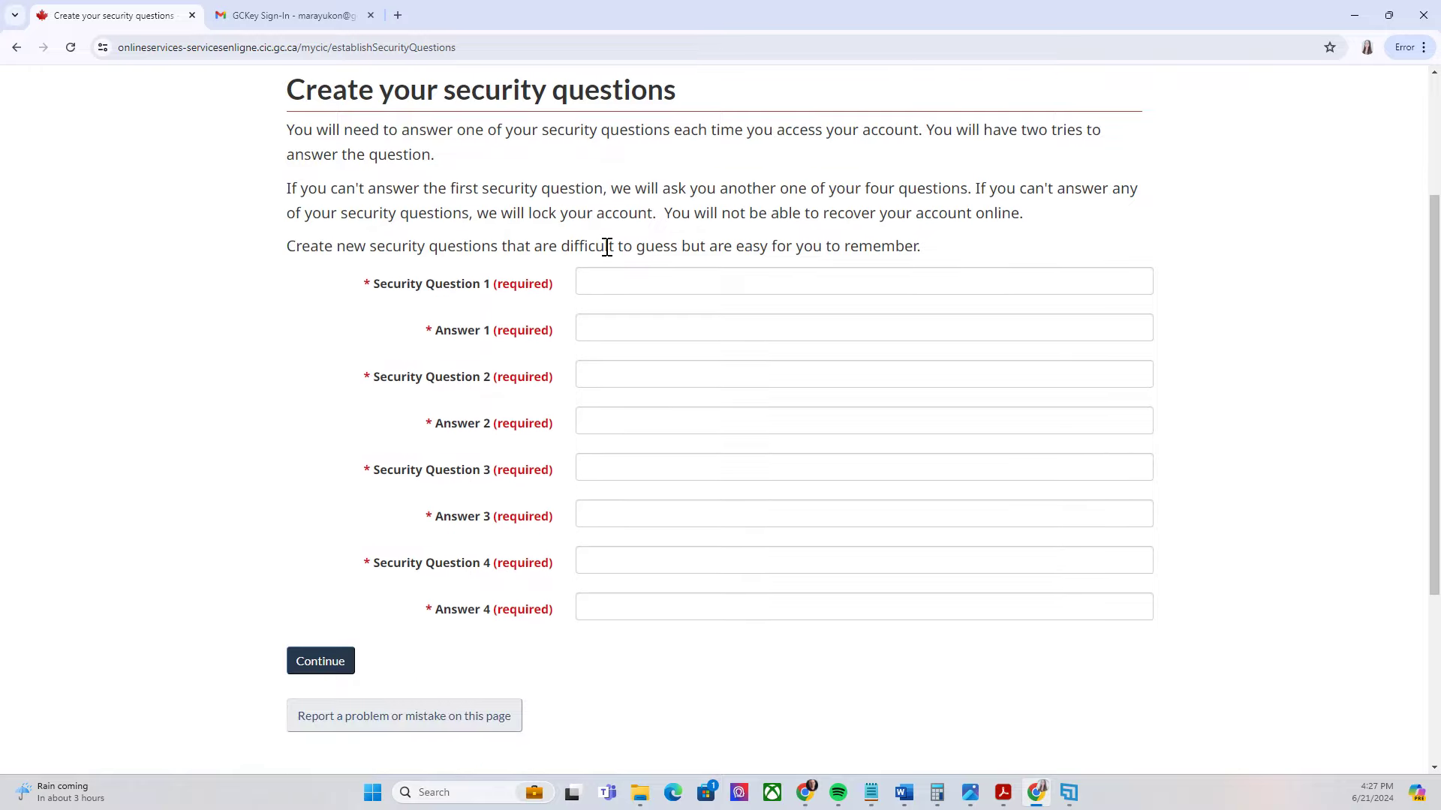
scroll(540, 240, "up", 2)
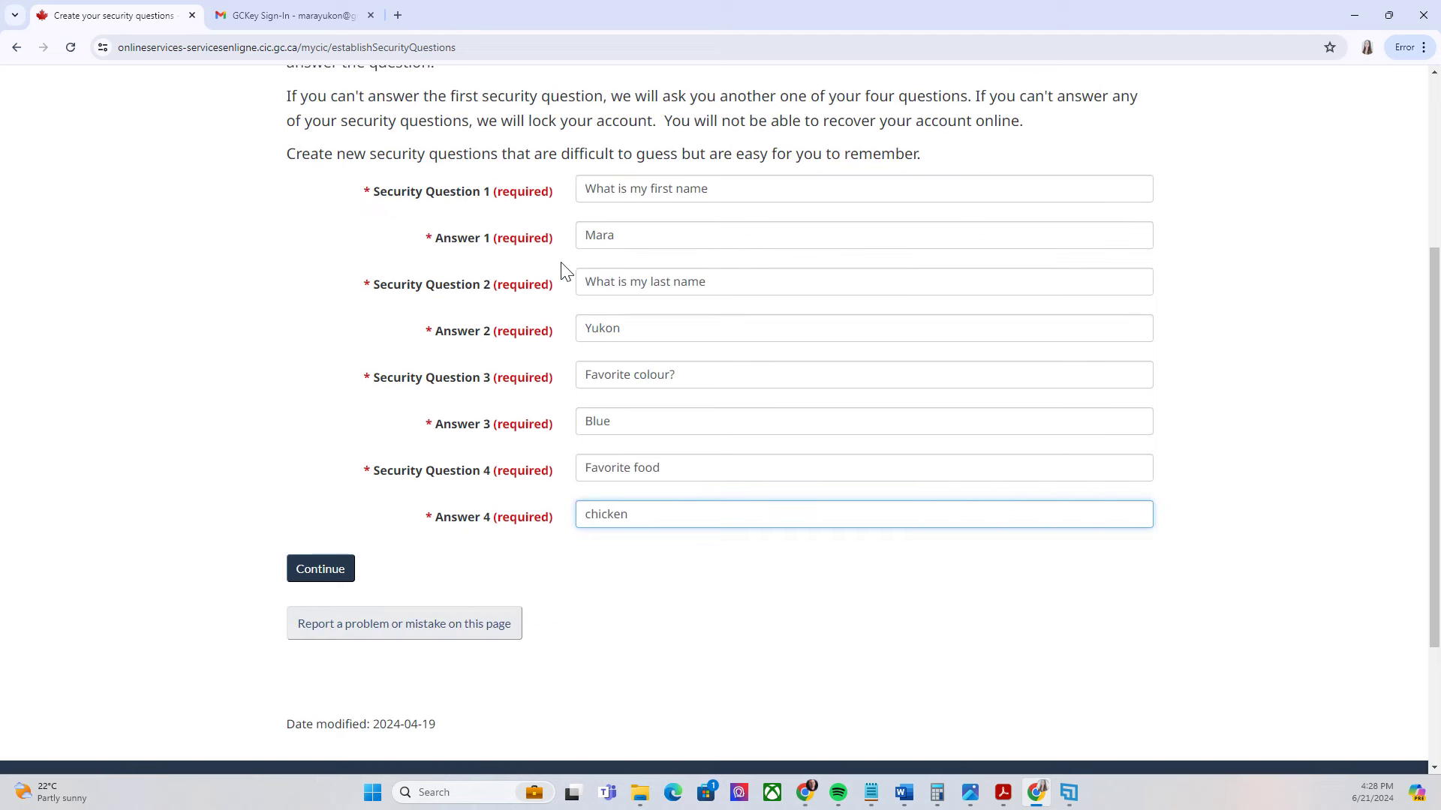
scroll(636, 231, "up", 2)
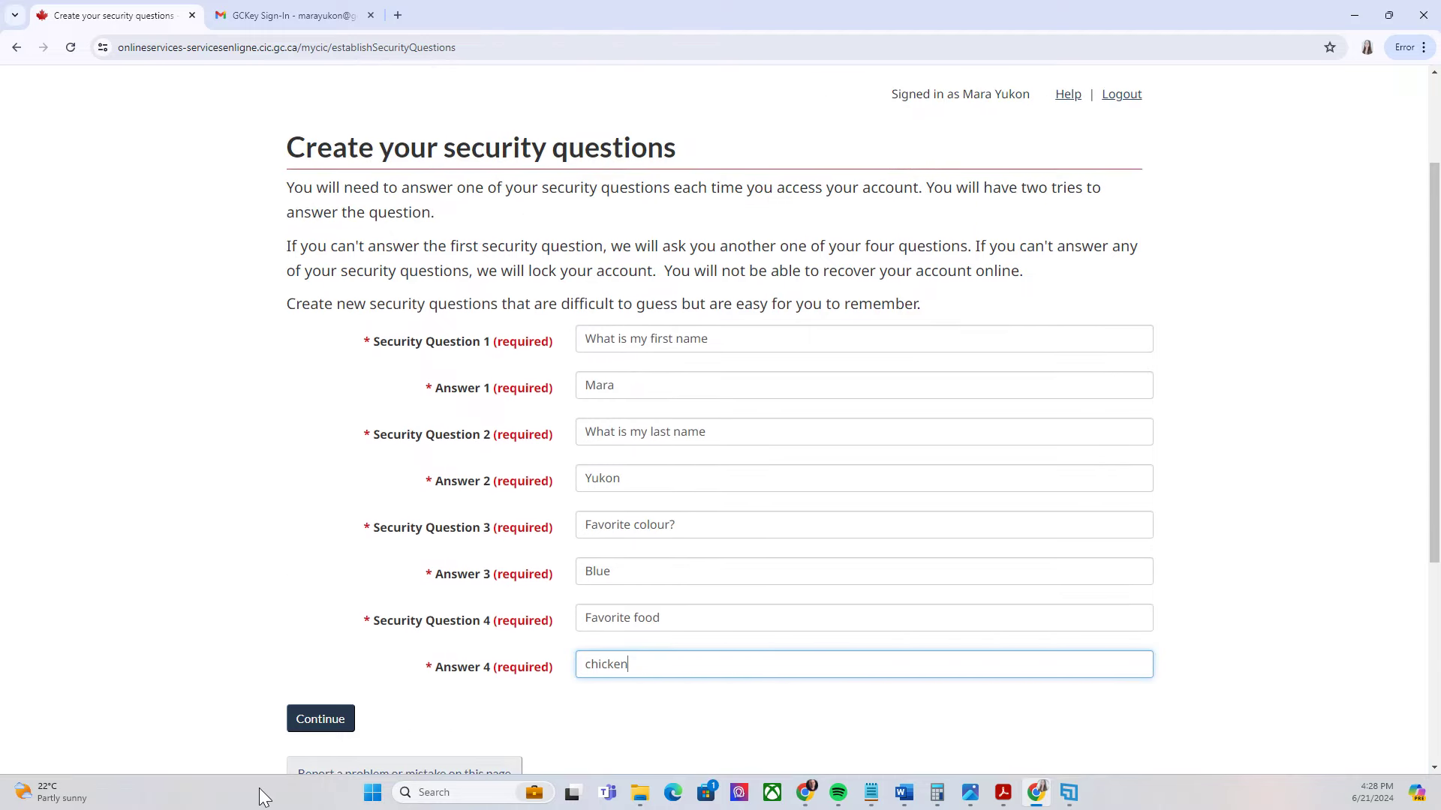
left_click(321, 718)
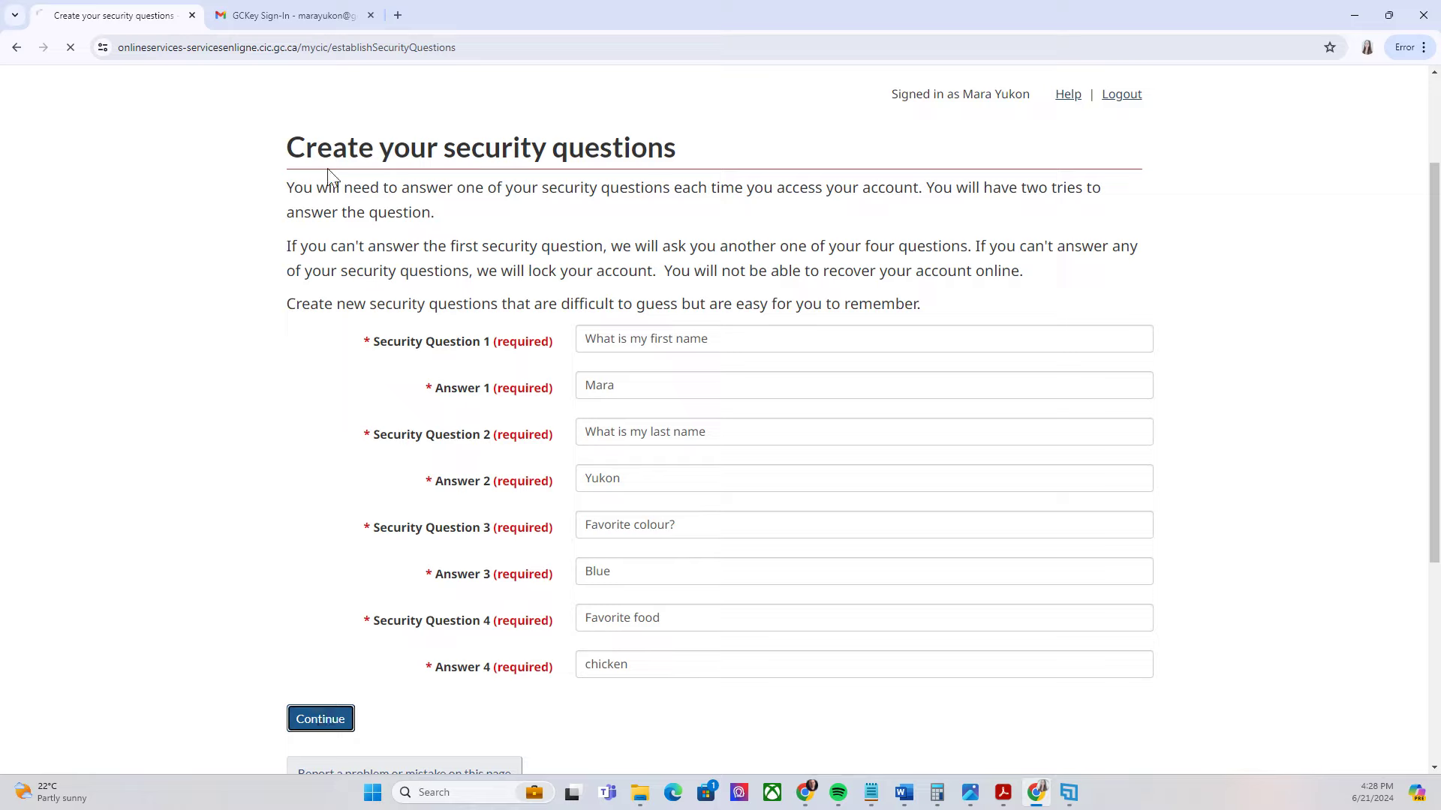
Scroll through the new account home page, which lists no applications yet
scroll(480, 300, "down", 3)
scroll(723, 261, "up", 3)
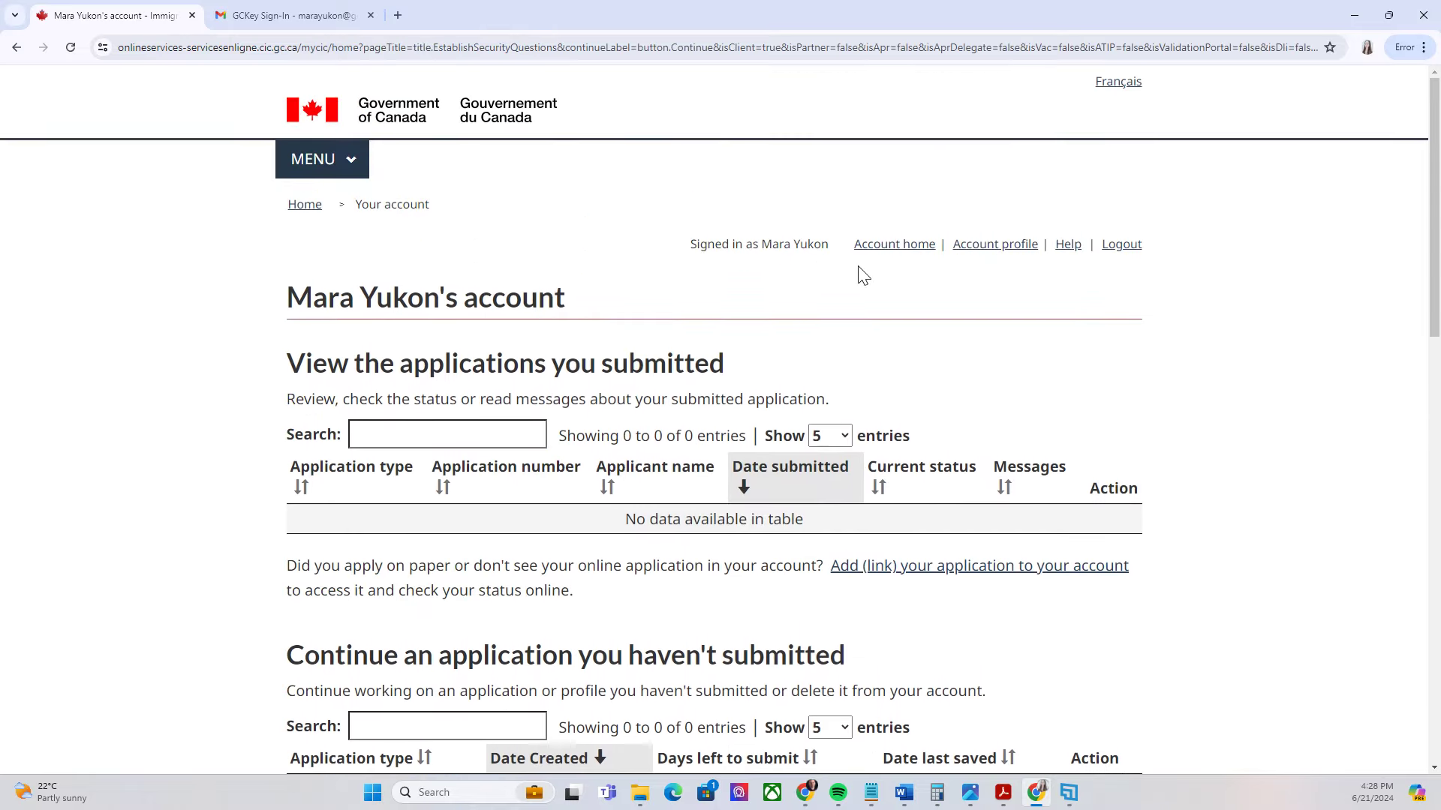
scroll(855, 273, "down", 1)
scroll(939, 247, "down", 1)
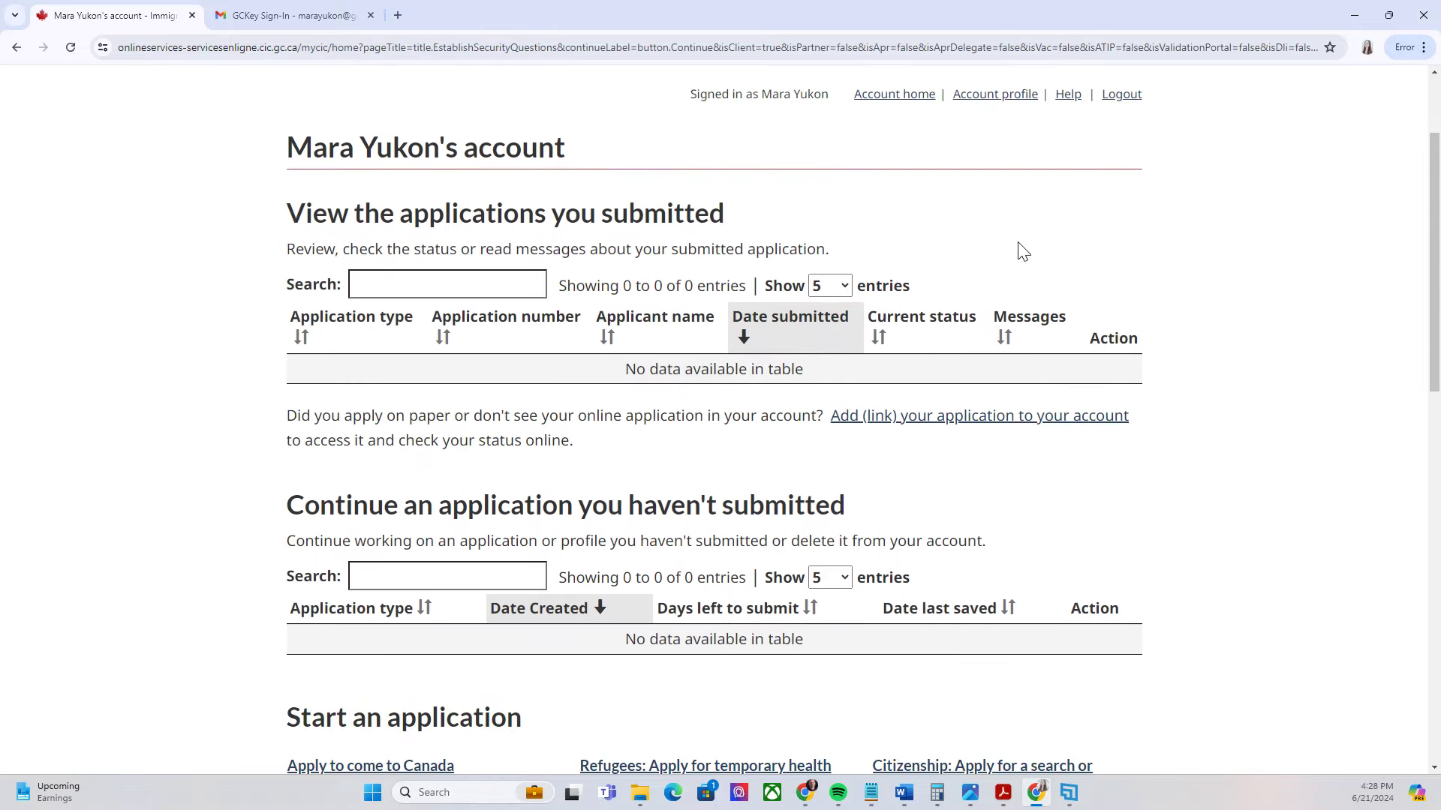
scroll(1016, 262, "down", 3)
scroll(1043, 306, "up", 5)
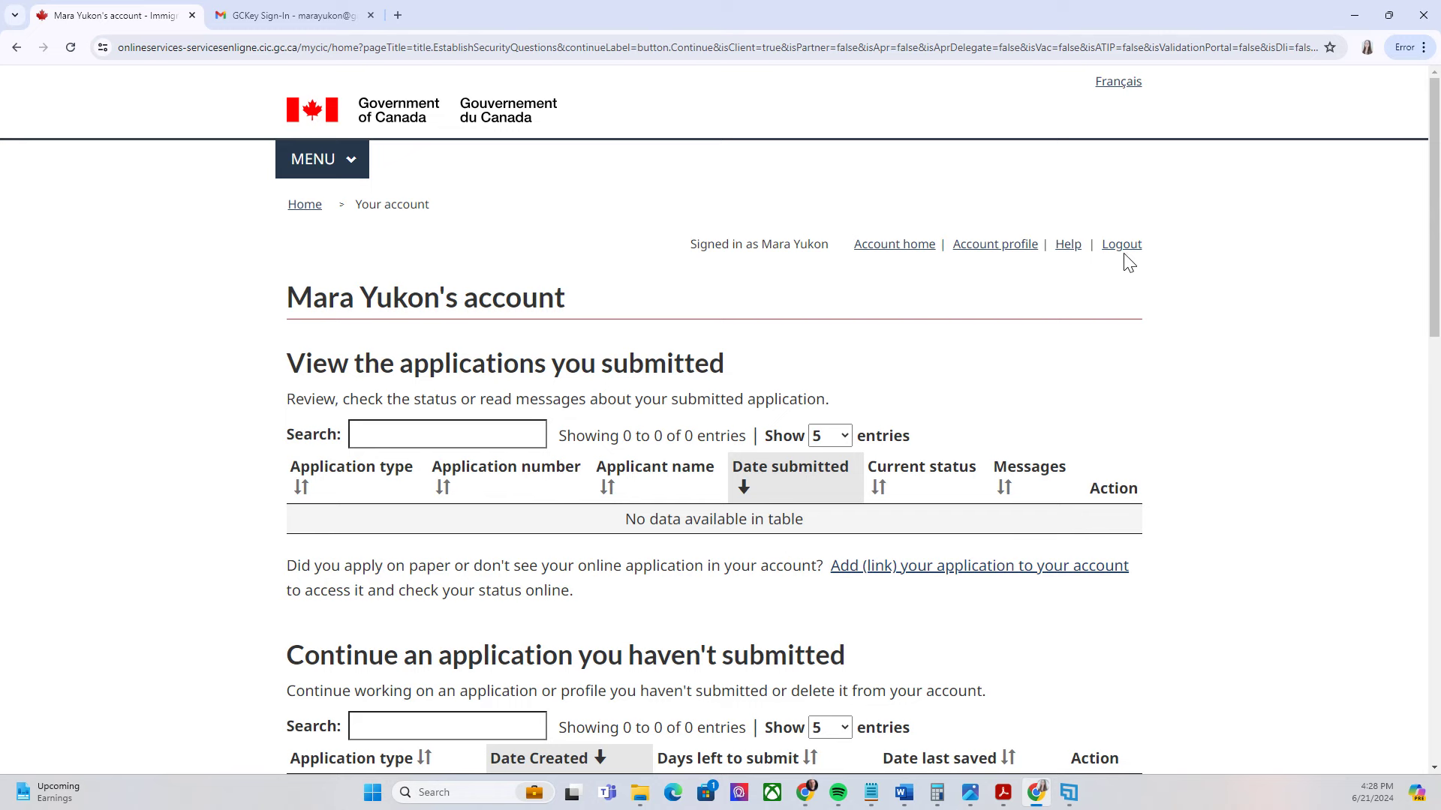
Sign out of the IRCC account and go to canada.ca's IRCC account sign-in options
left_click(1120, 245)
left_click(321, 501)
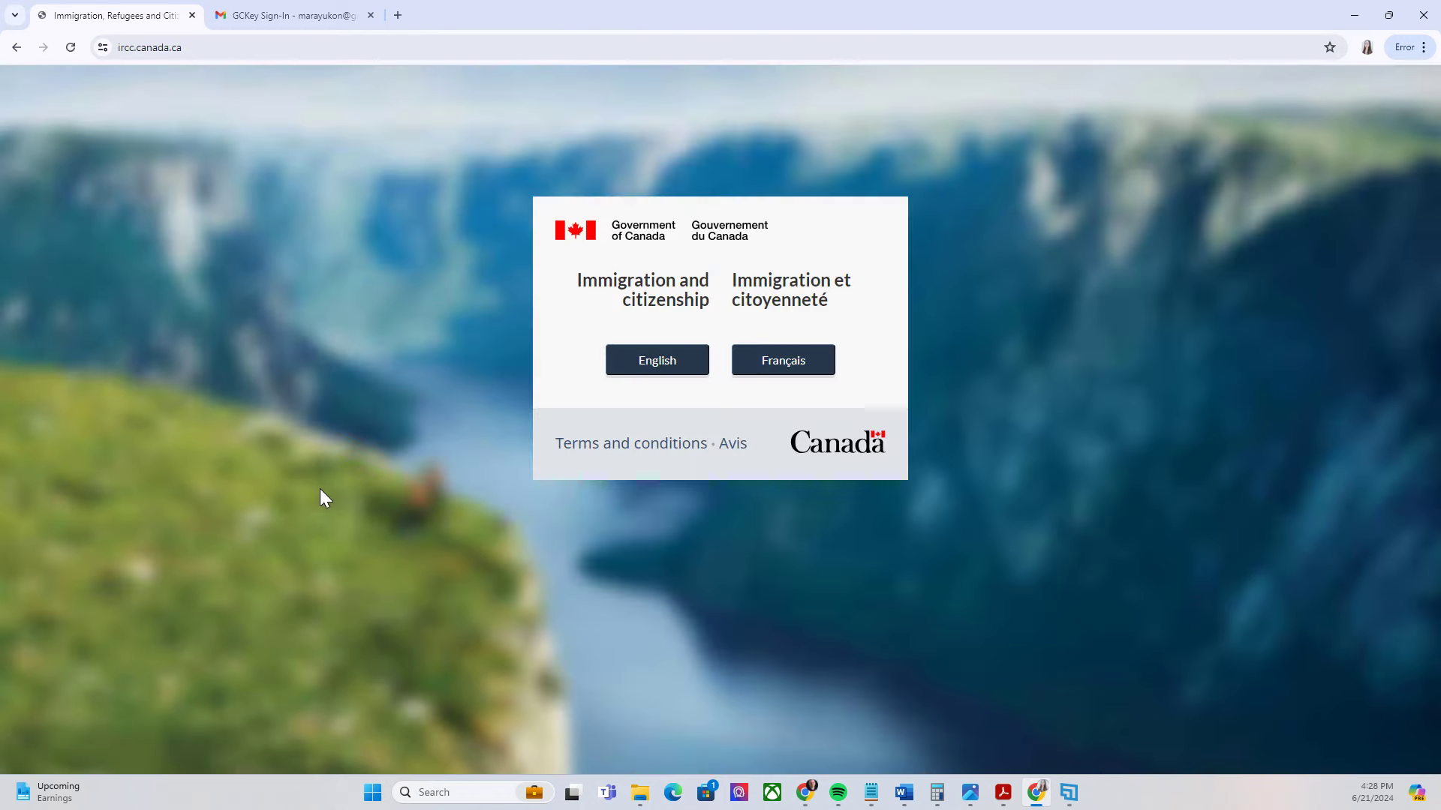
scroll(570, 360, "down", 3)
scroll(450, 510, "down", 1)
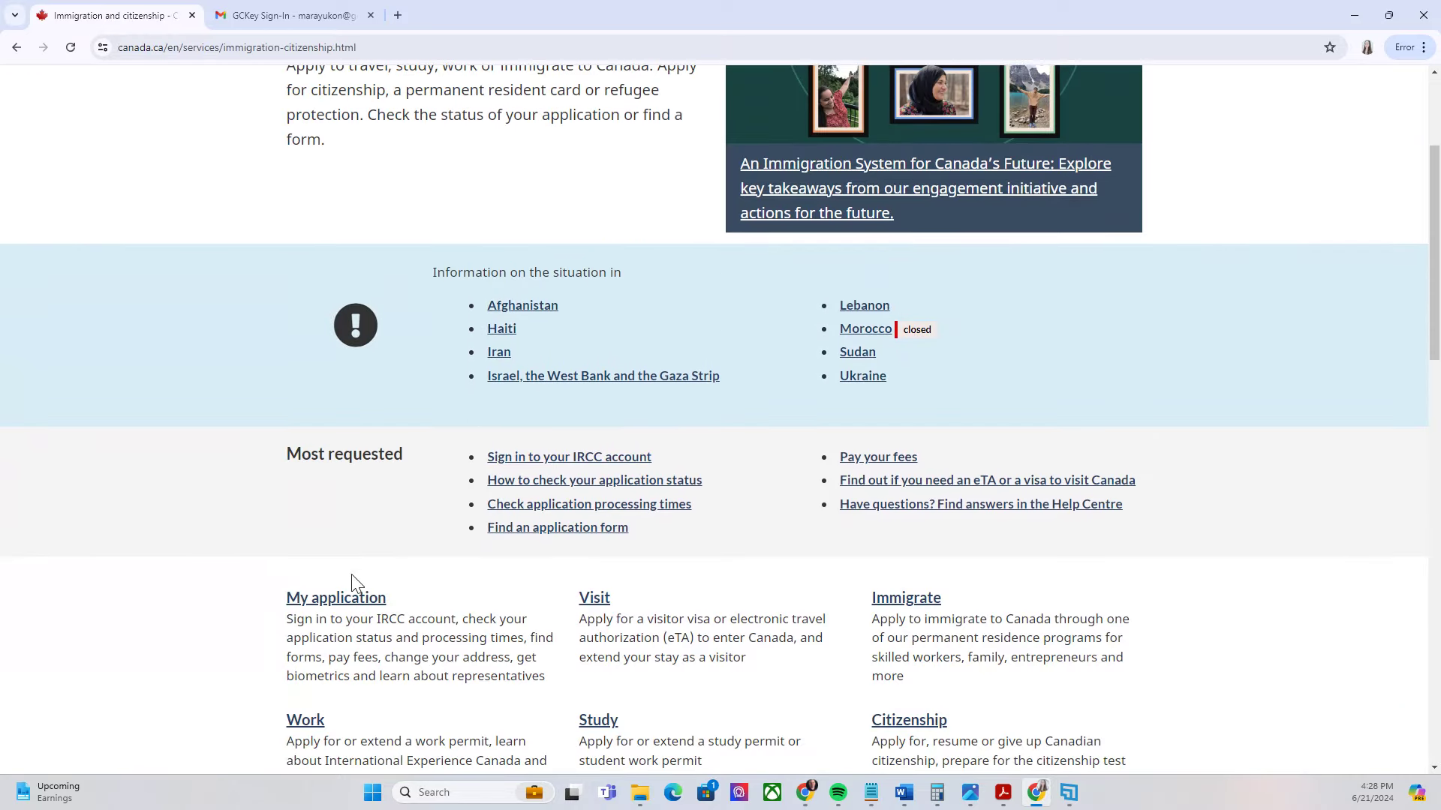
left_click(322, 604)
scroll(487, 401, "down", 2)
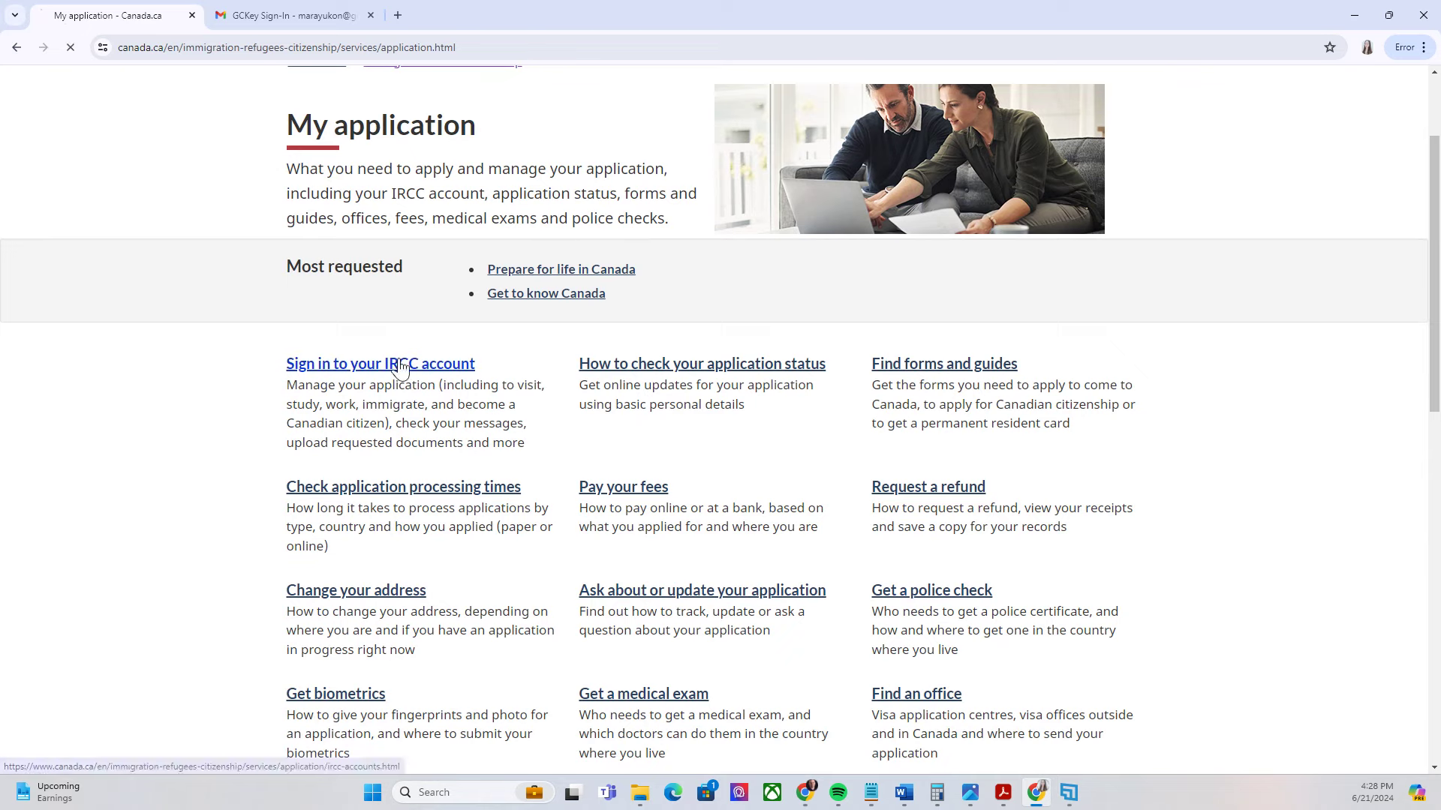
left_click(397, 365)
Choose Visitor visas, then IRCC secure account with GCKey, and bring up saved login suggestions
scroll(488, 361, "down", 2)
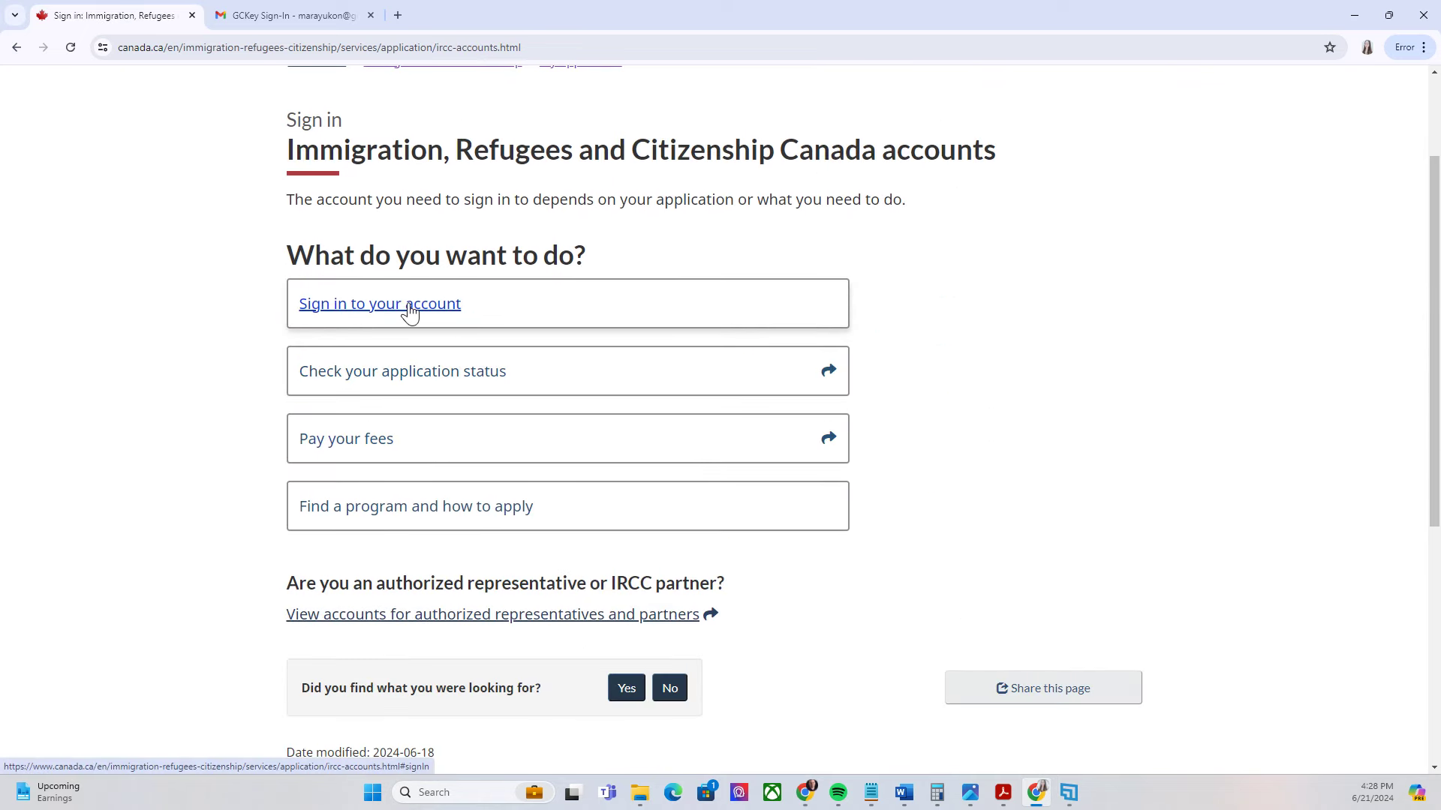
left_click(409, 304)
left_click(375, 212)
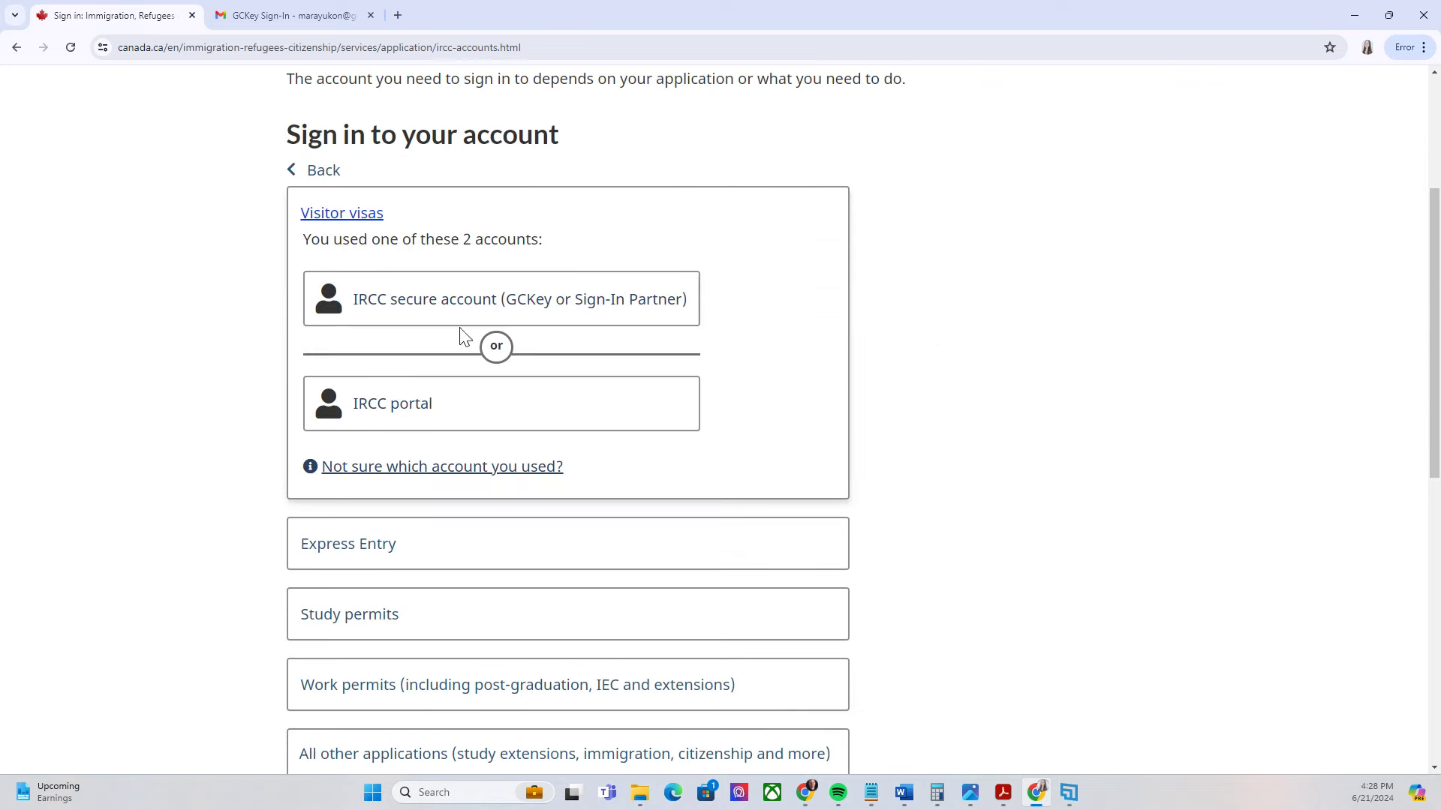
left_click(429, 311)
left_click(494, 412)
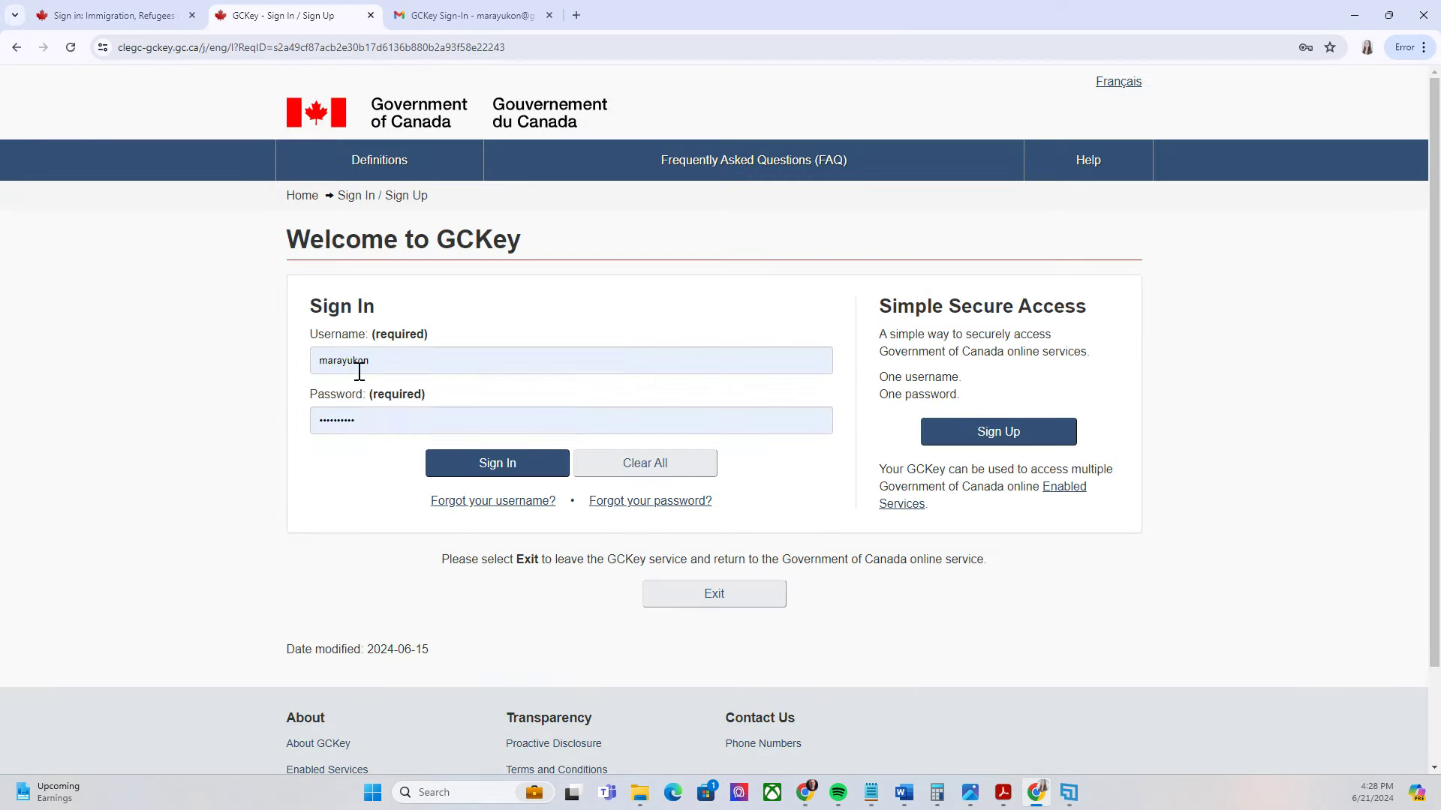
left_click(353, 360)
Log in to GCKey with the autofilled saved credentials and continue to two-factor authentication
left_click(559, 298)
left_click(472, 473)
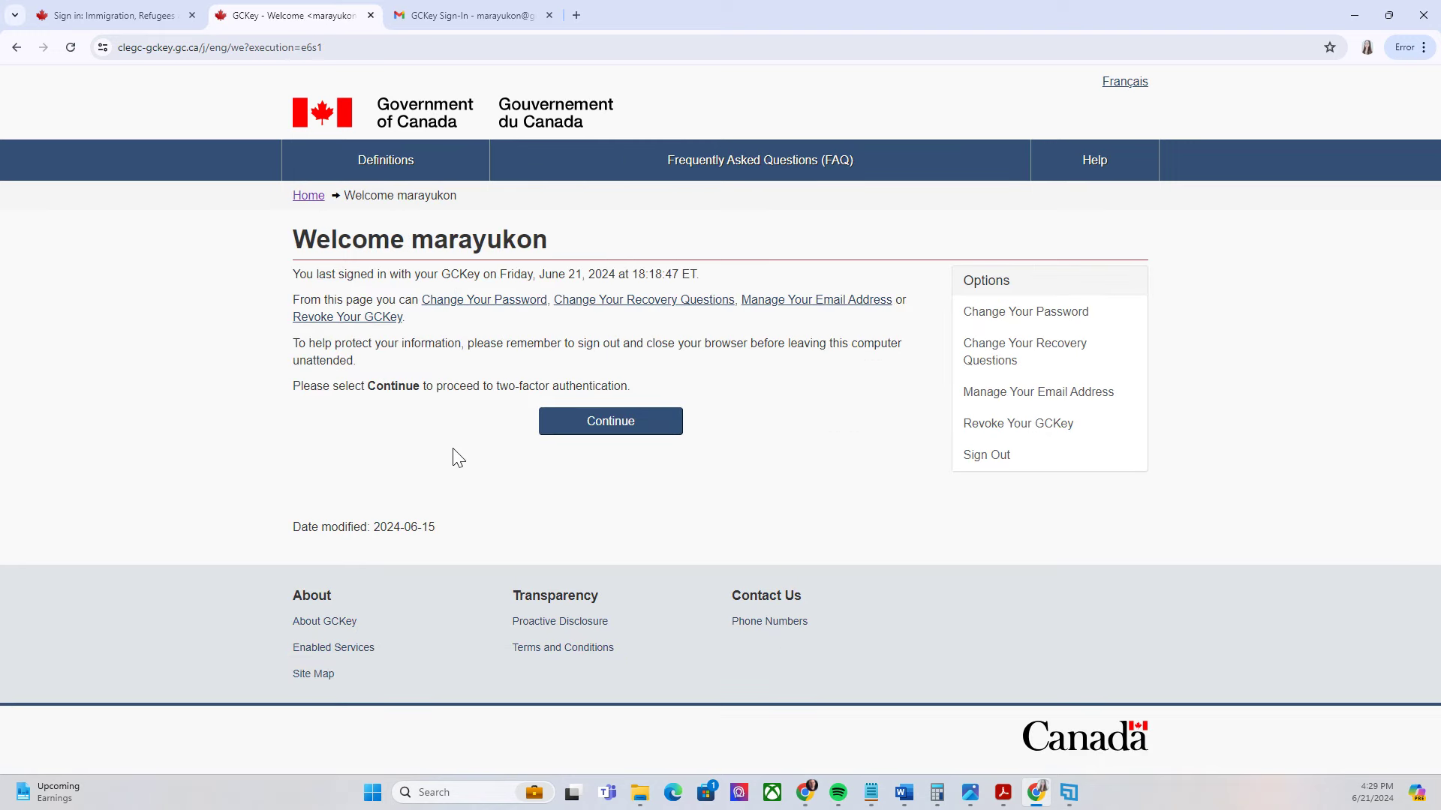
left_click(591, 431)
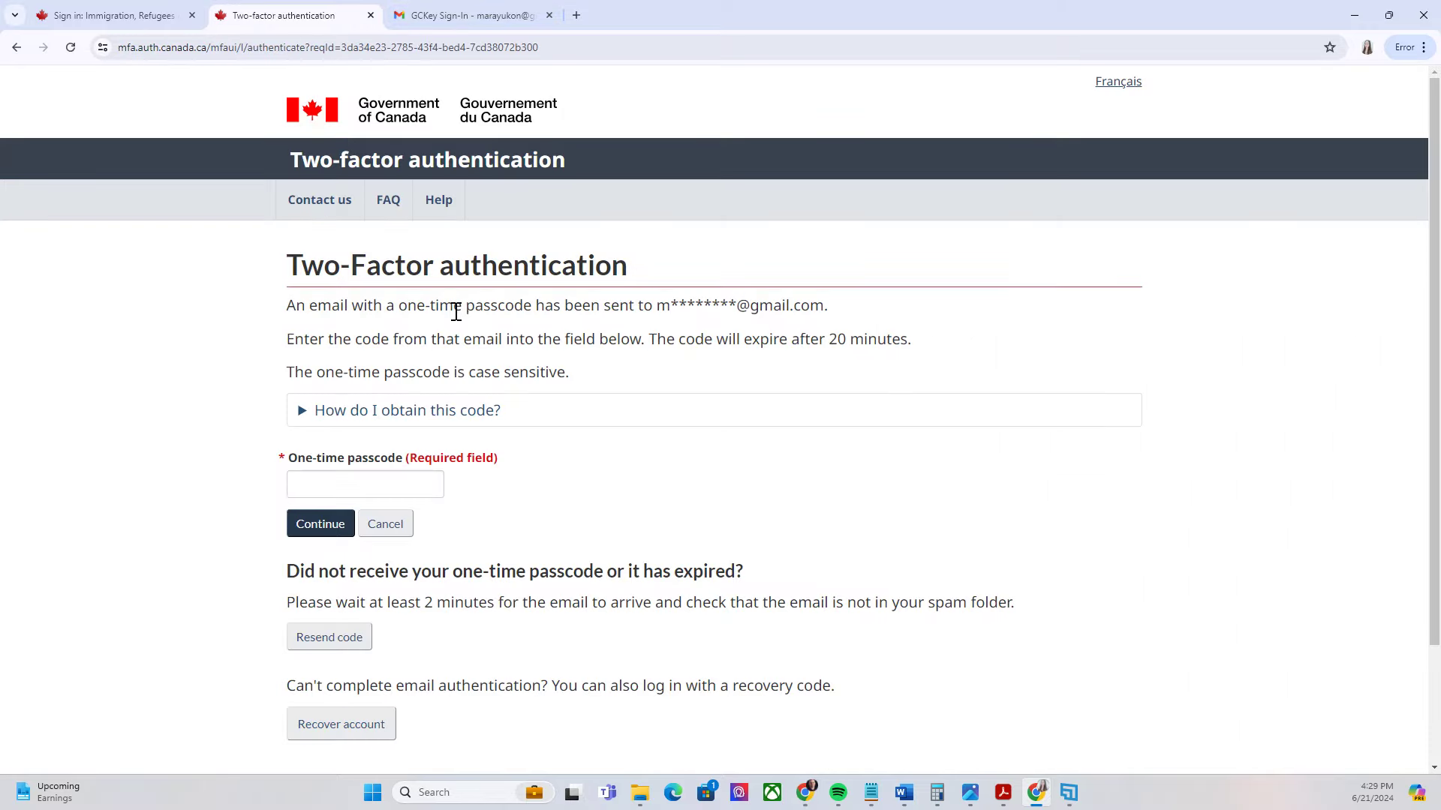
Copy the passcode from the newest GCKey Sign-In email in Gmail and return to the 2FA page
left_click(412, 24)
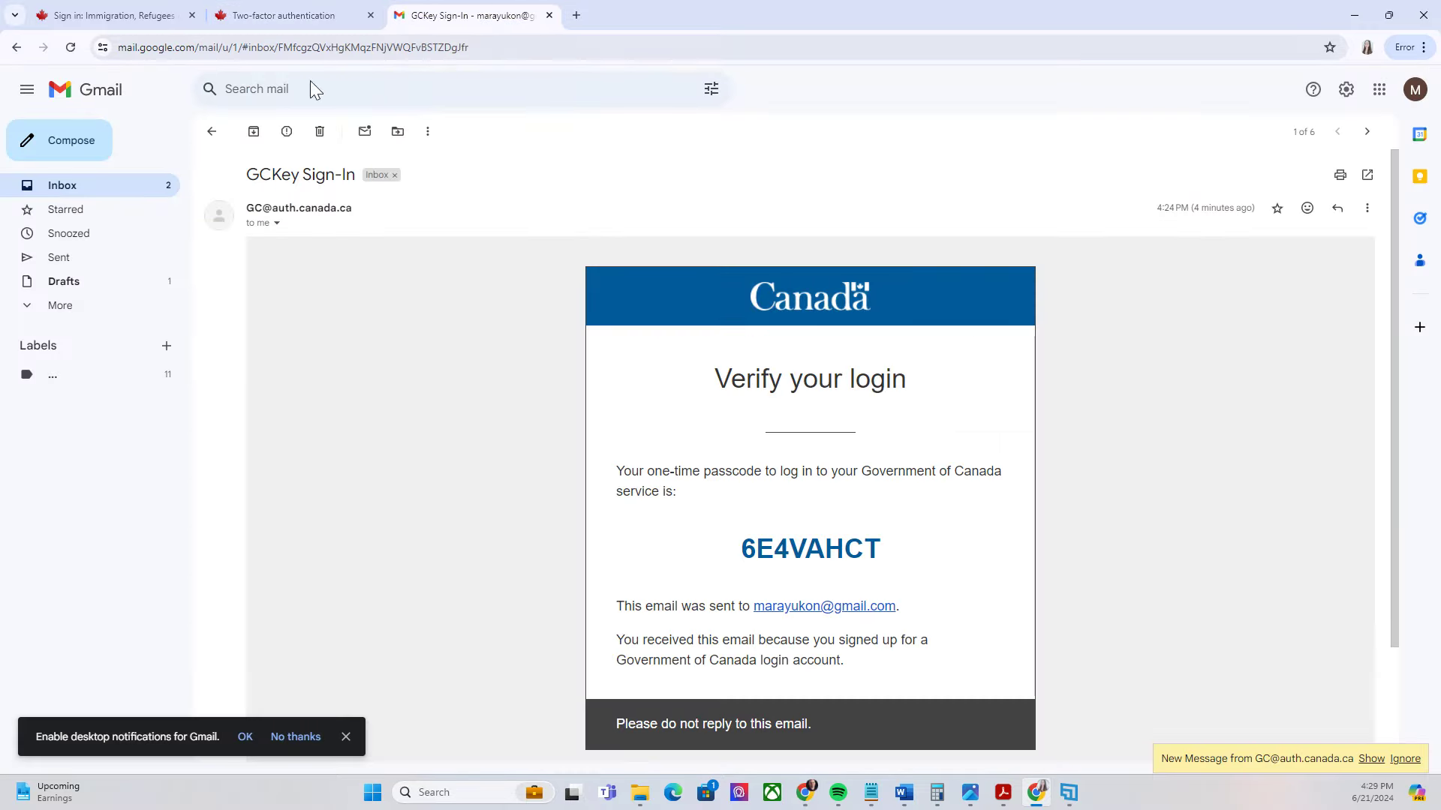
left_click(93, 186)
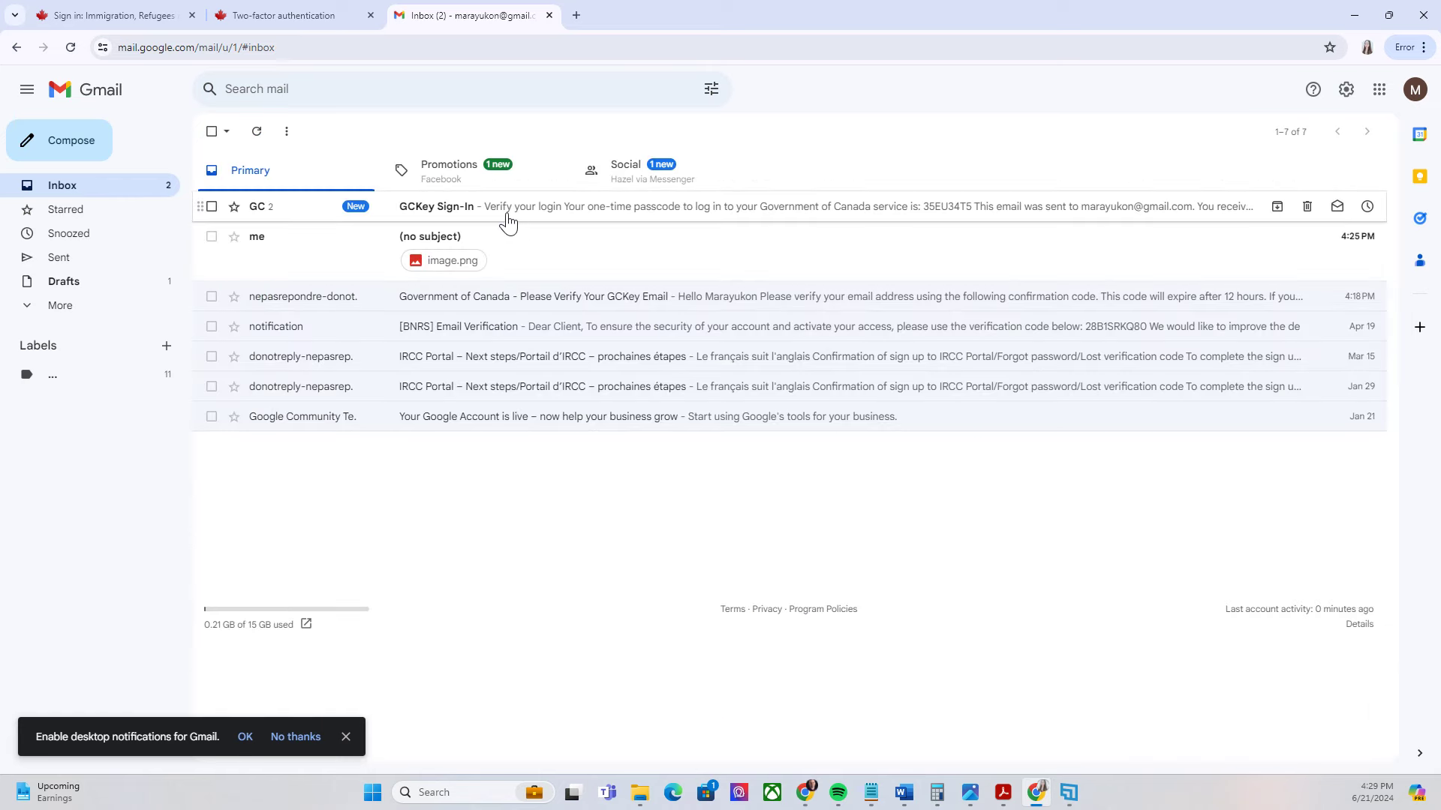
left_click(505, 222)
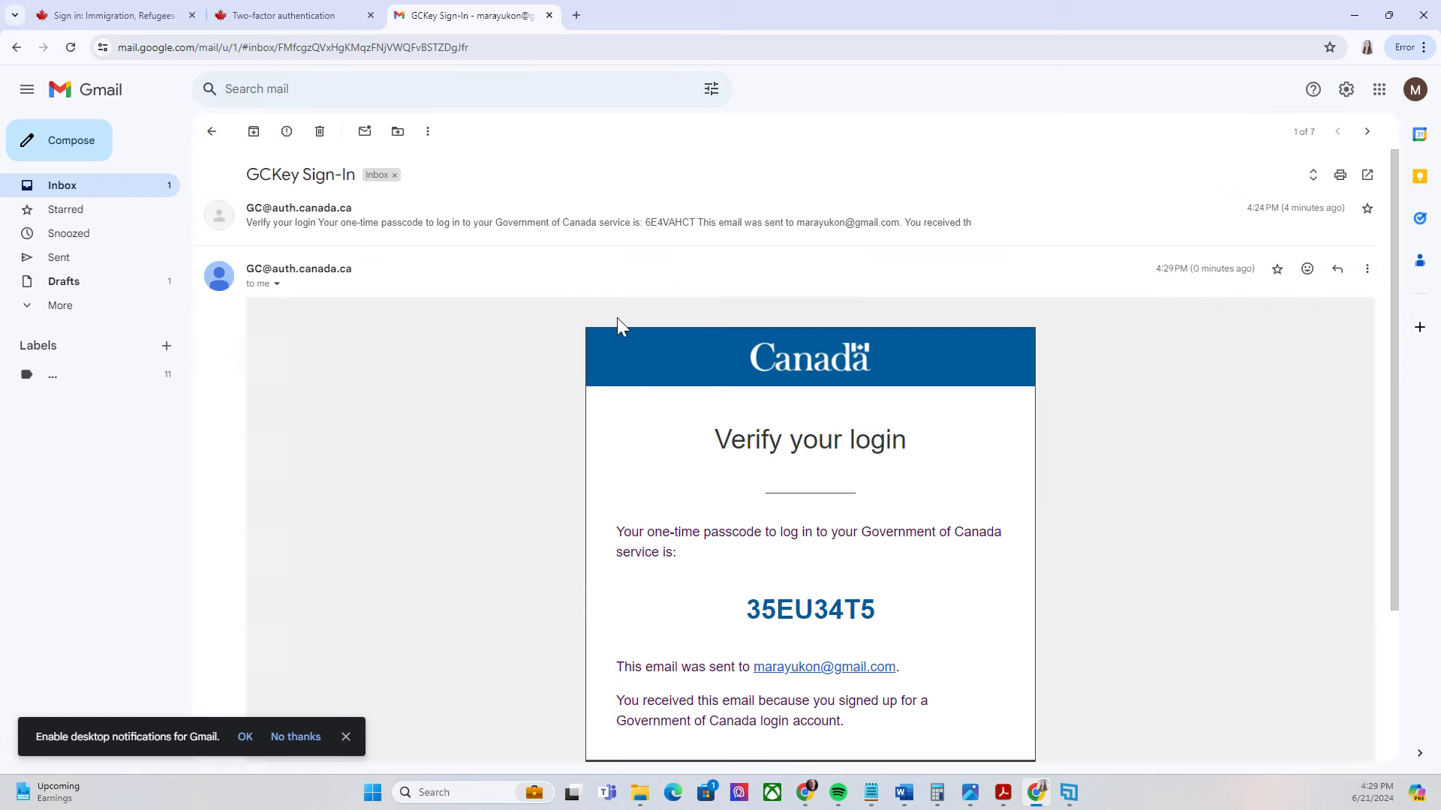
double_click(780, 610)
key("ctrl+c")
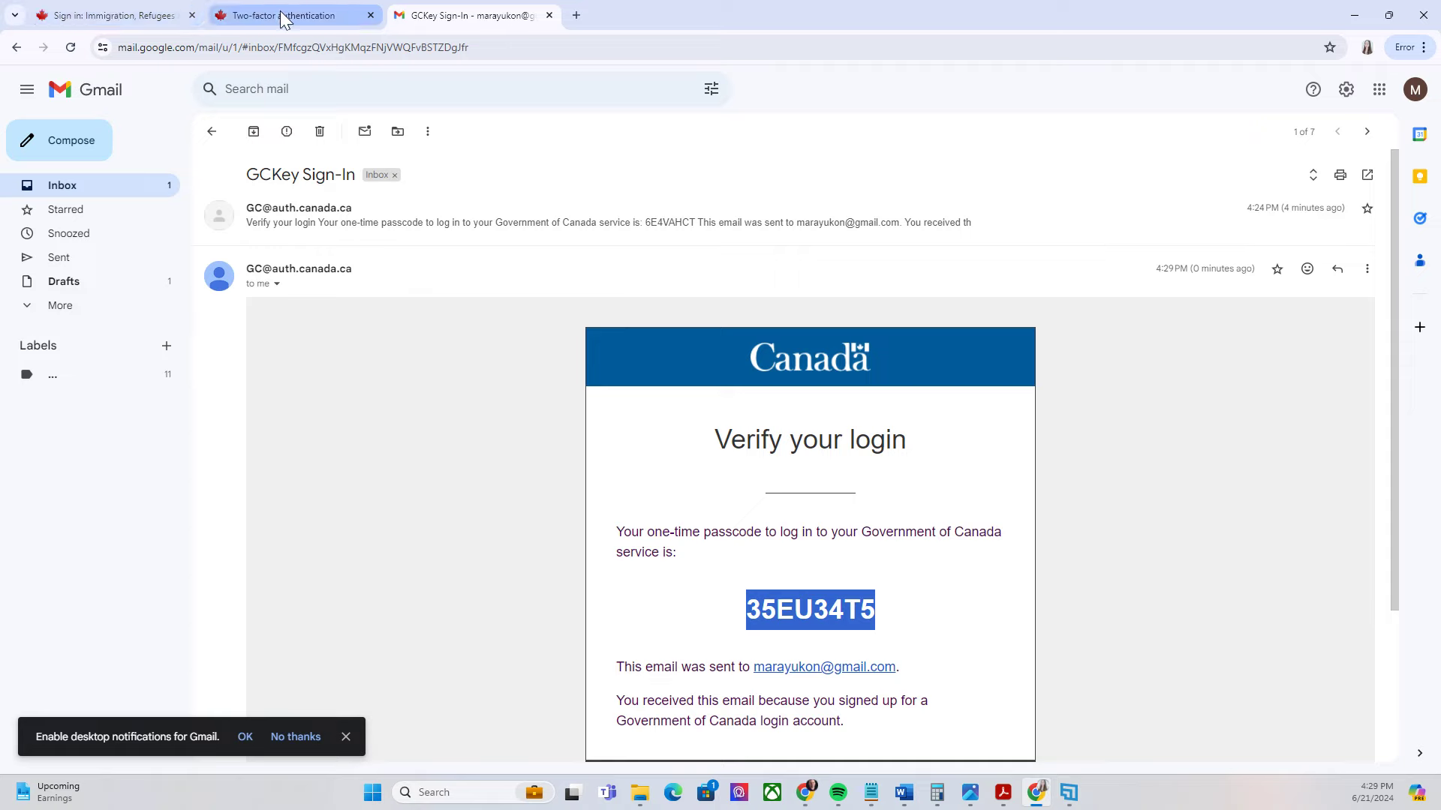
left_click(282, 15)
Paste and submit the one-time passcode, then continue past the authentication success message
left_click(341, 486)
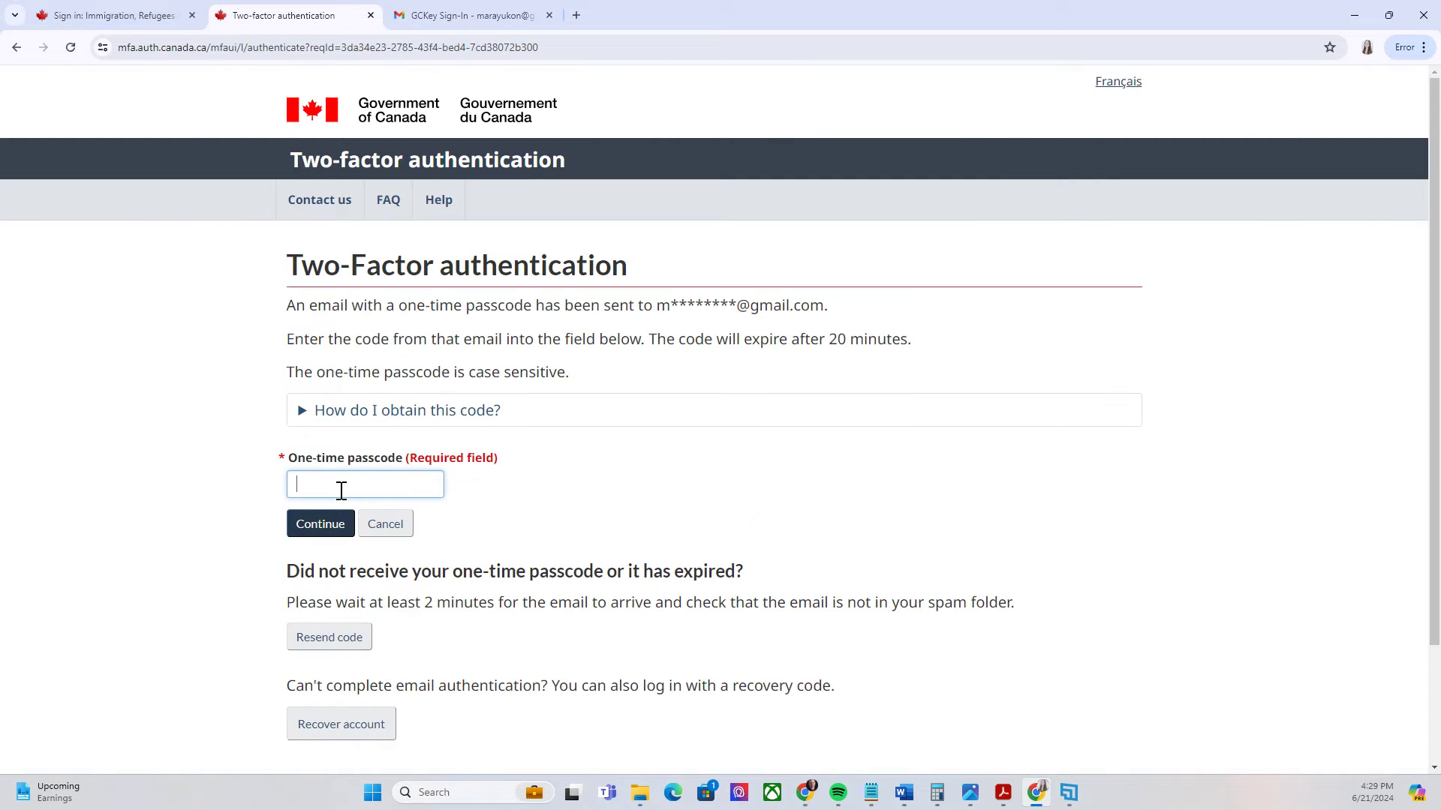
key("ctrl+v")
left_click(333, 525)
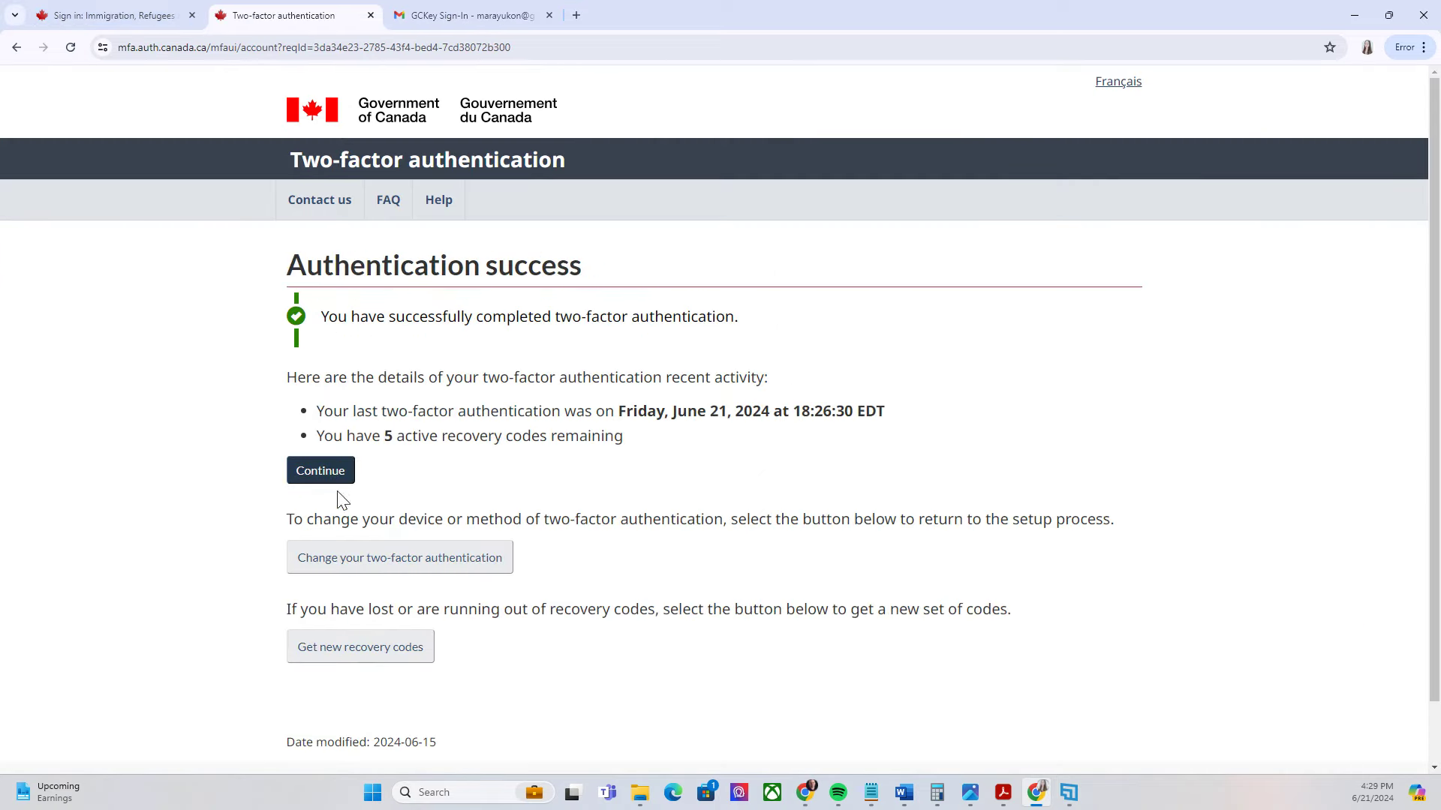
left_click(306, 486)
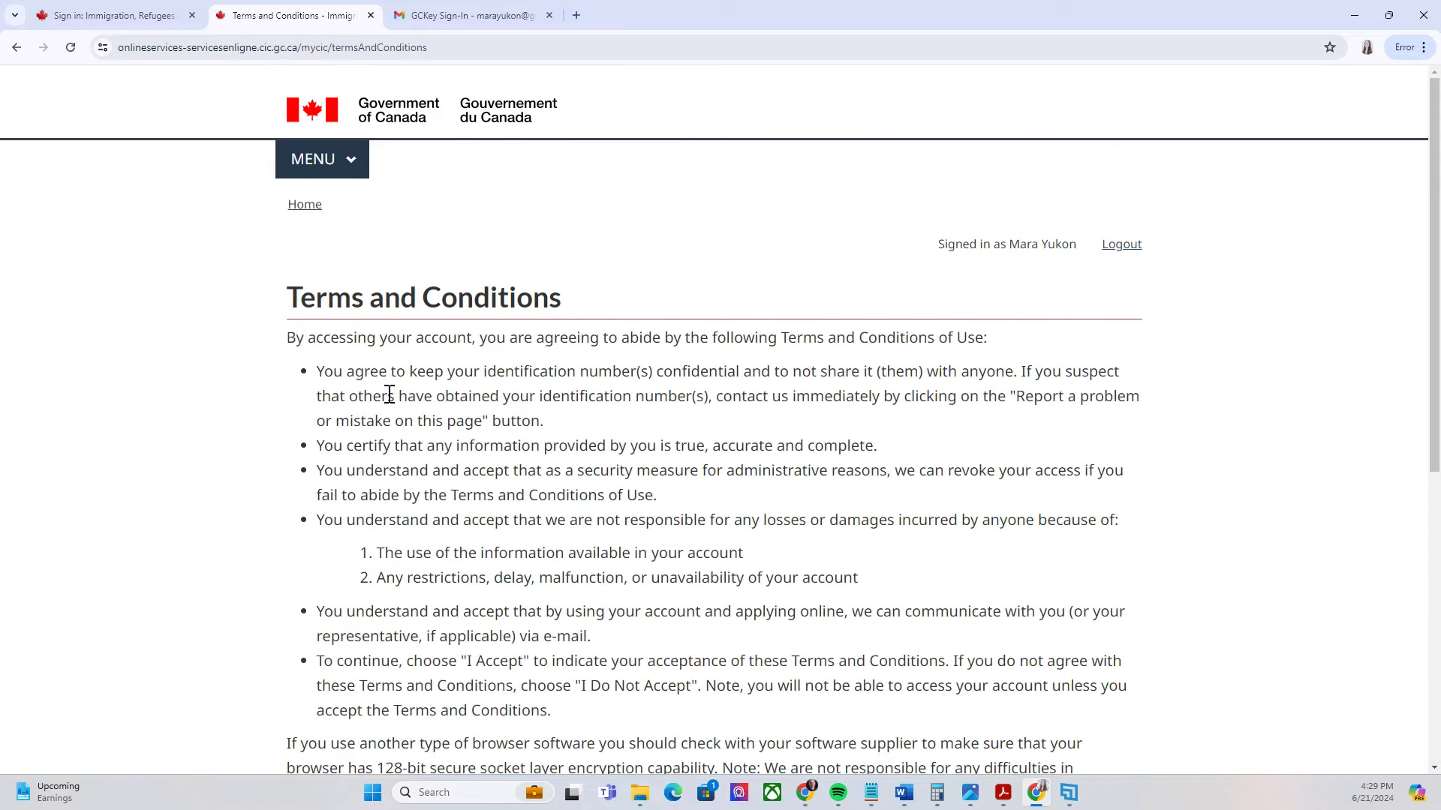
Accept the terms and conditions and submit the Favorite food secret question answer
scroll(456, 278, "down", 2)
scroll(456, 279, "down", 5)
left_click(318, 373)
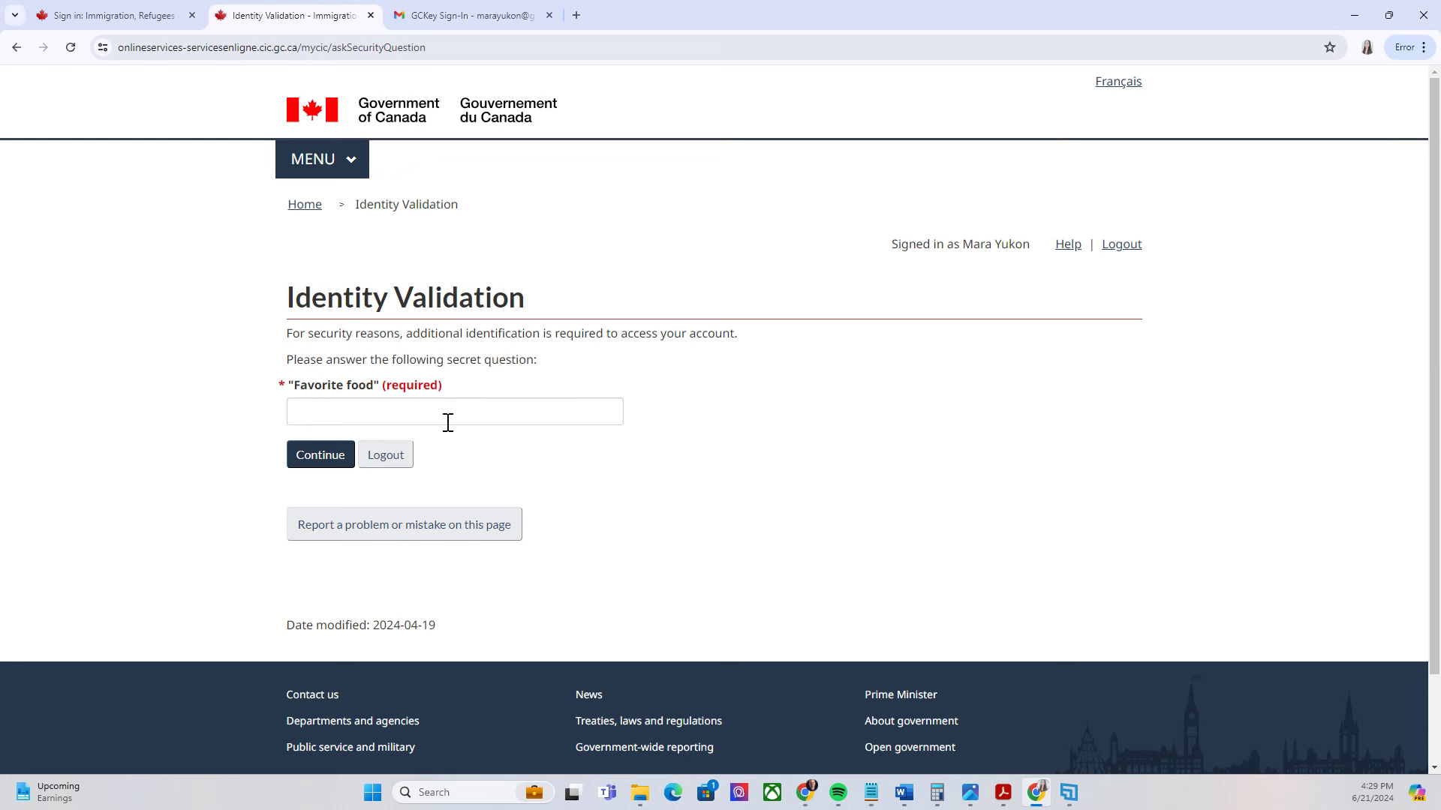
left_click(419, 415)
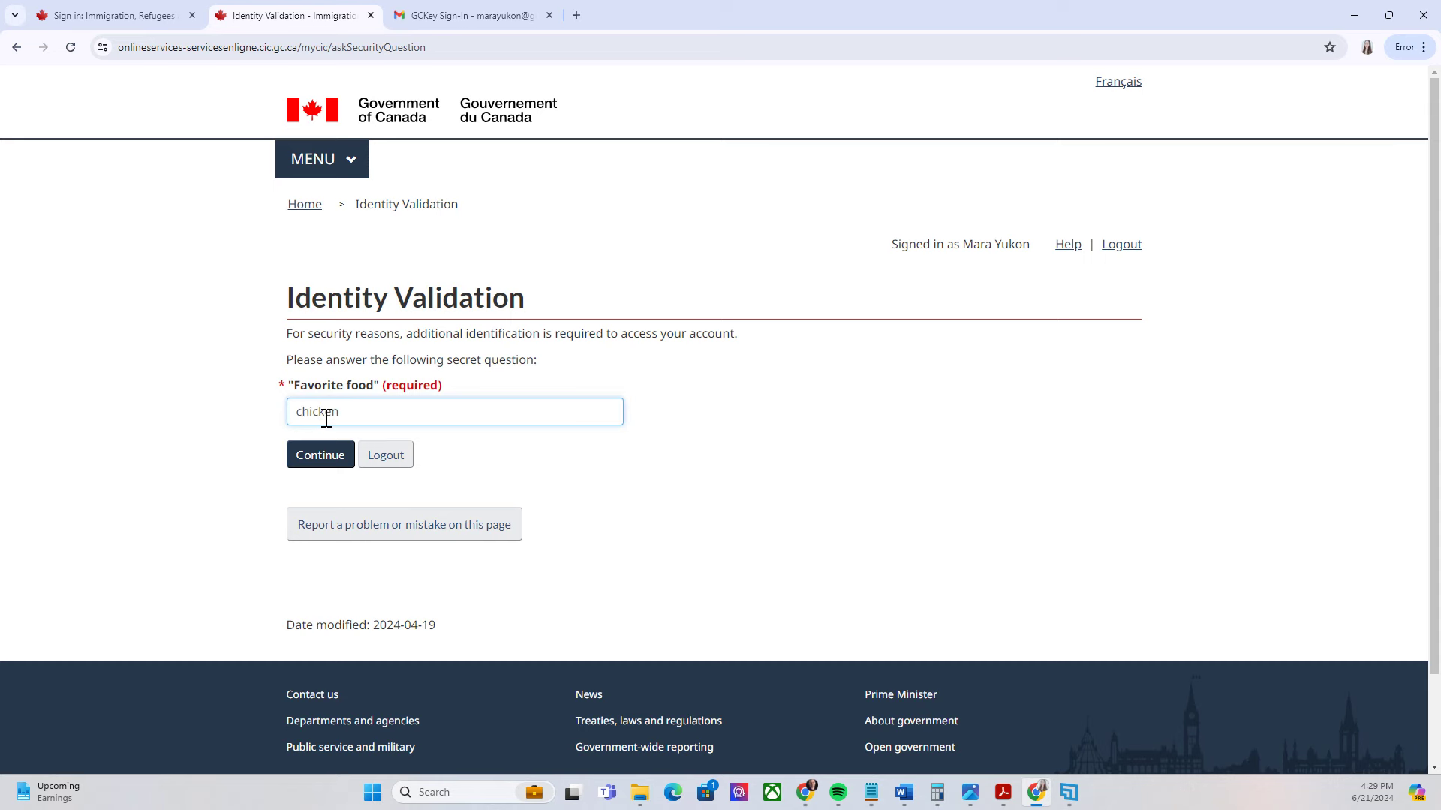
left_click(320, 455)
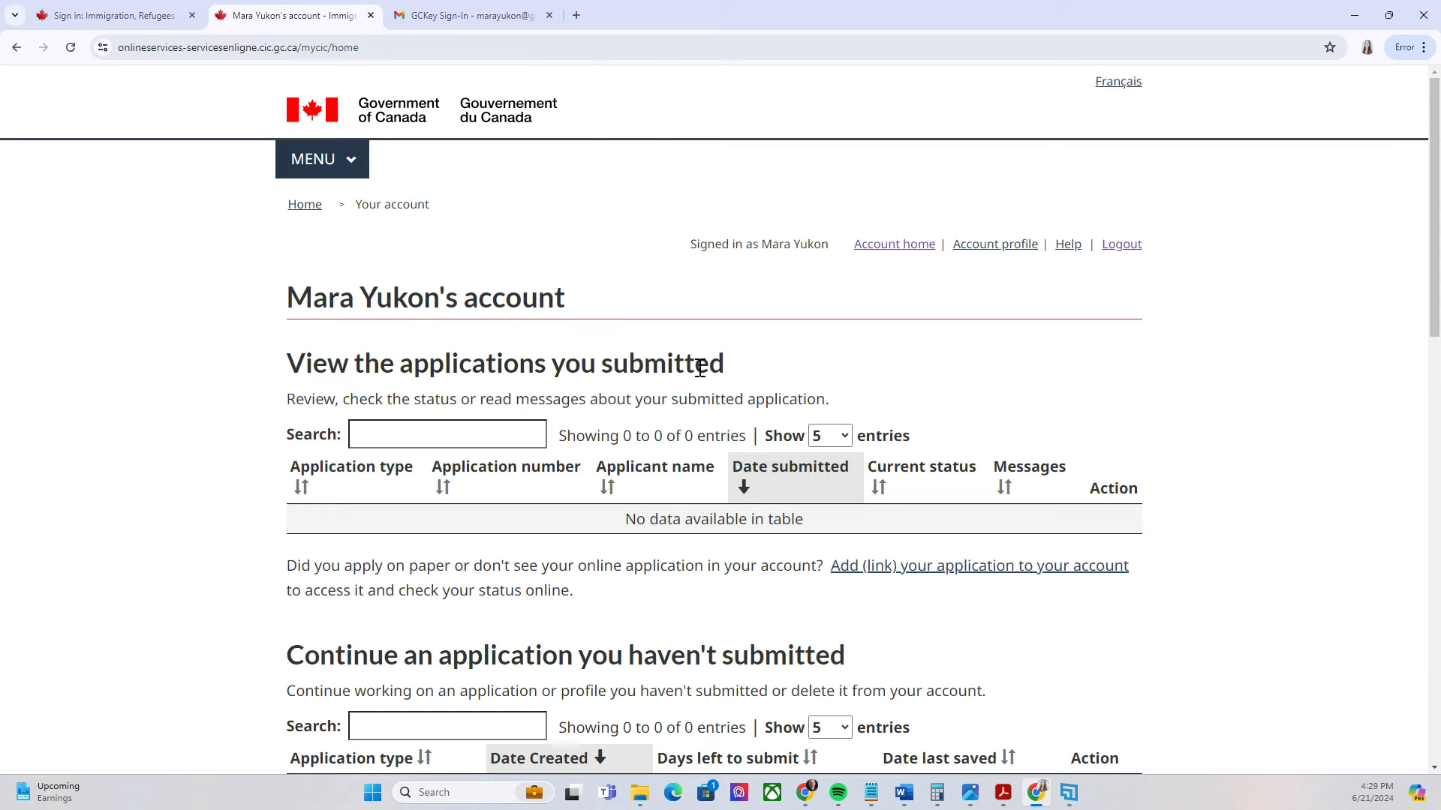
scroll(1112, 90, "down", 1)
scroll(1114, 120, "down", 2)
scroll(1116, 193, "up", 3)
scroll(1181, 310, "down", 3)
scroll(1171, 321, "down", 2)
scroll(1197, 285, "up", 2)
scroll(1241, 238, "down", 1)
scroll(1254, 250, "up", 4)
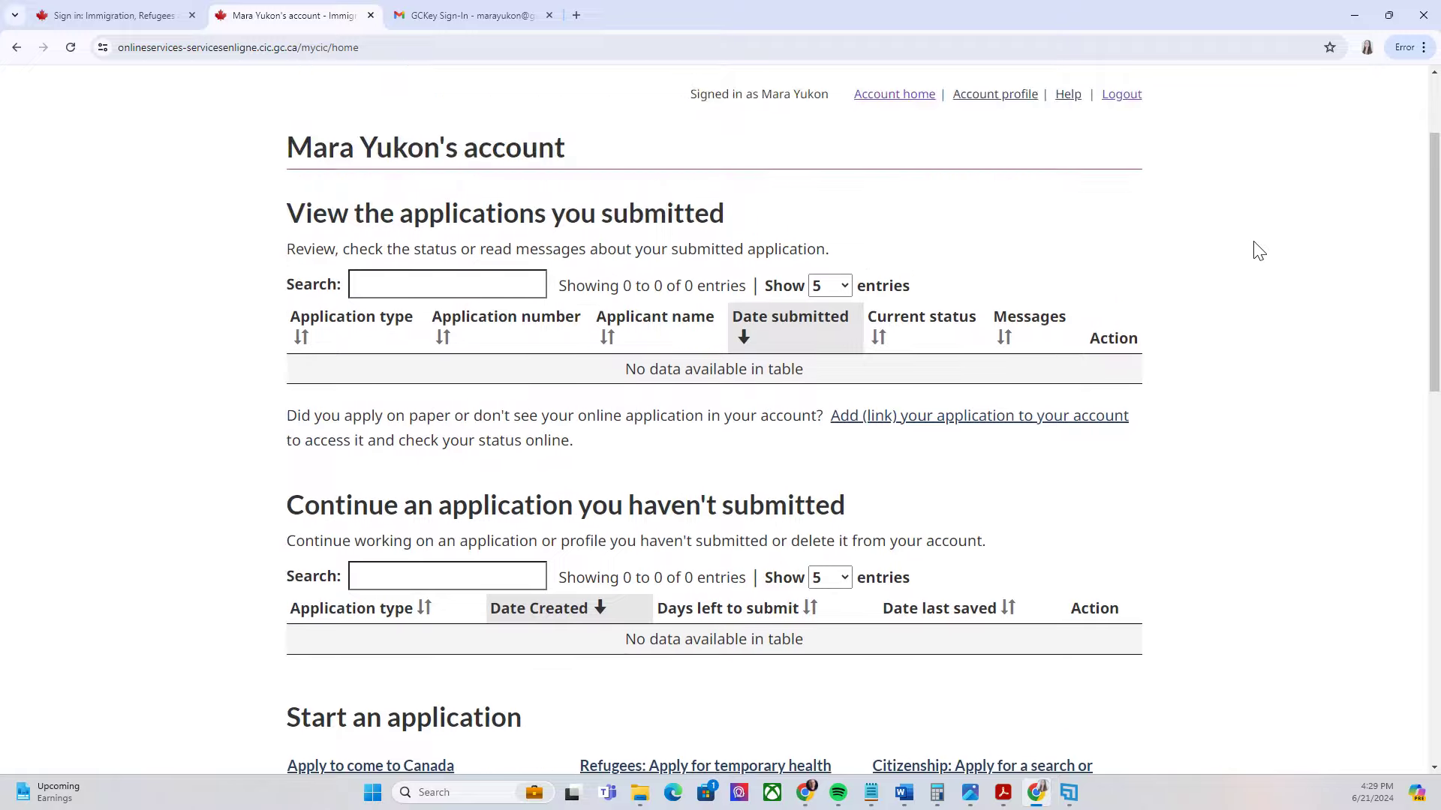
scroll(1245, 248, "down", 5)
scroll(1238, 240, "down", 1)
scroll(1242, 256, "up", 1)
scroll(1276, 225, "up", 5)
scroll(1279, 210, "down", 2)
scroll(1287, 192, "up", 3)
scroll(1306, 278, "down", 4)
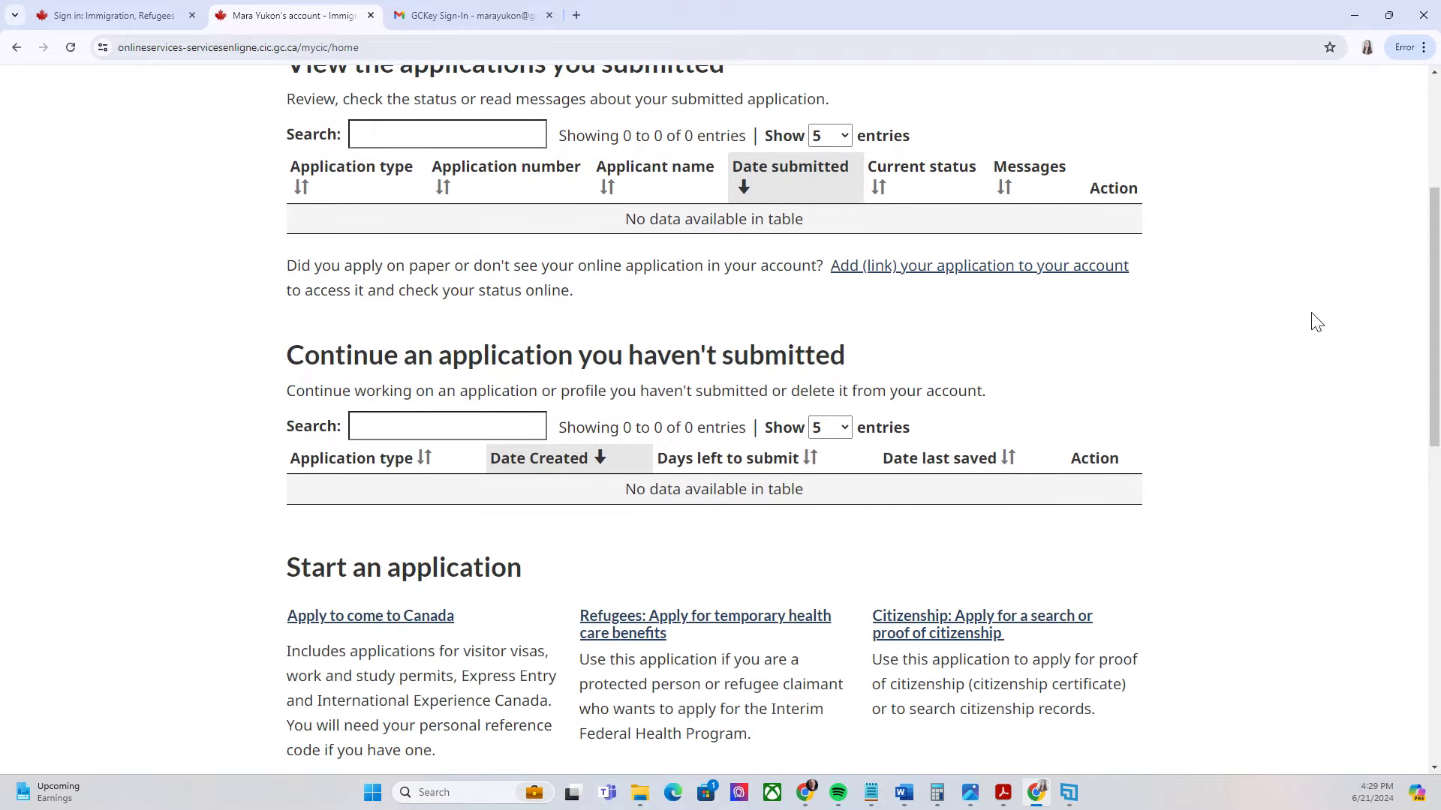
scroll(1306, 278, "down", 2)
scroll(1320, 255, "up", 2)
scroll(1313, 232, "up", 3)
scroll(1317, 228, "down", 3)
Under Apply to come to Canada, start the Visitor visa, study and/or work permit questionnaire
left_click(356, 629)
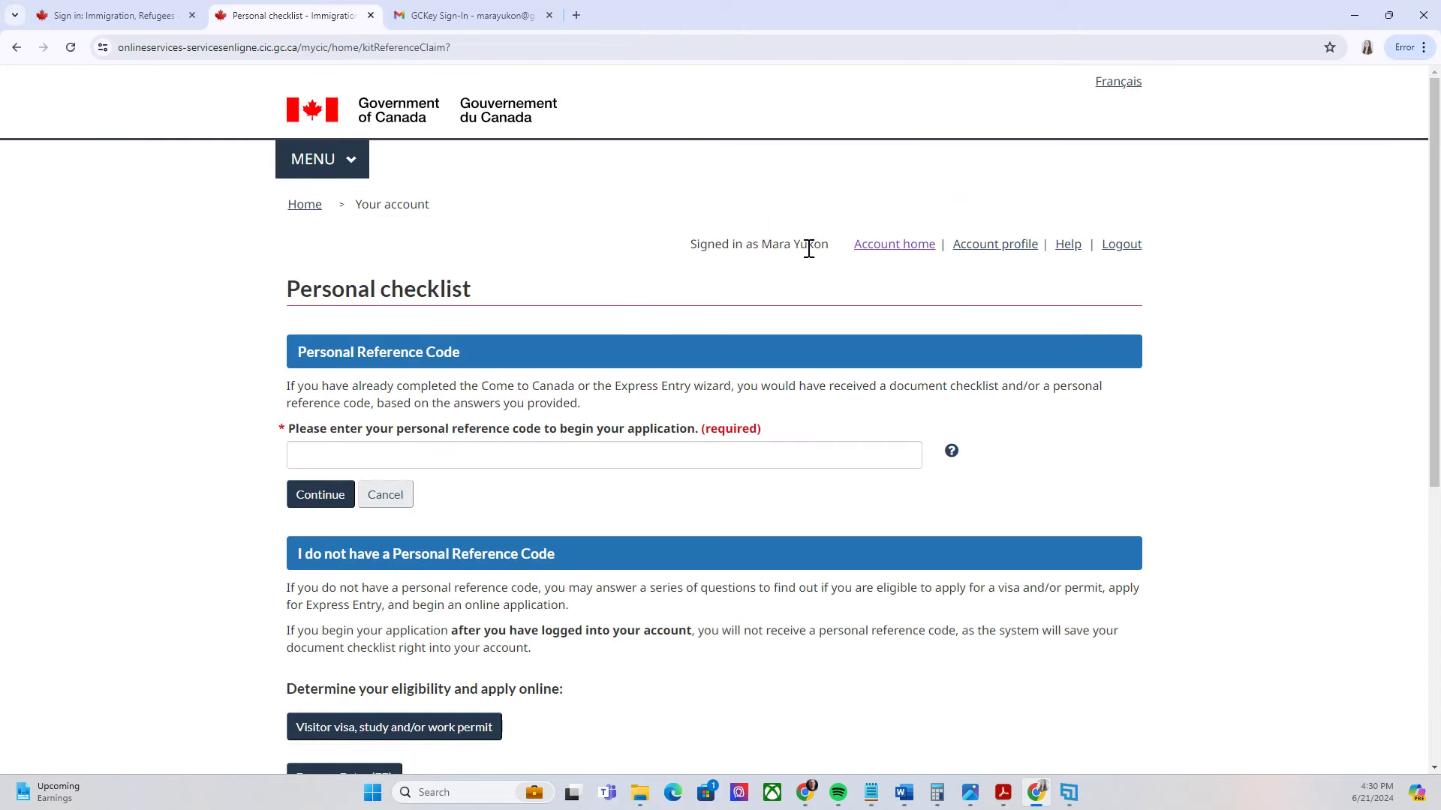
scroll(756, 349, "down", 2)
scroll(756, 349, "down", 1)
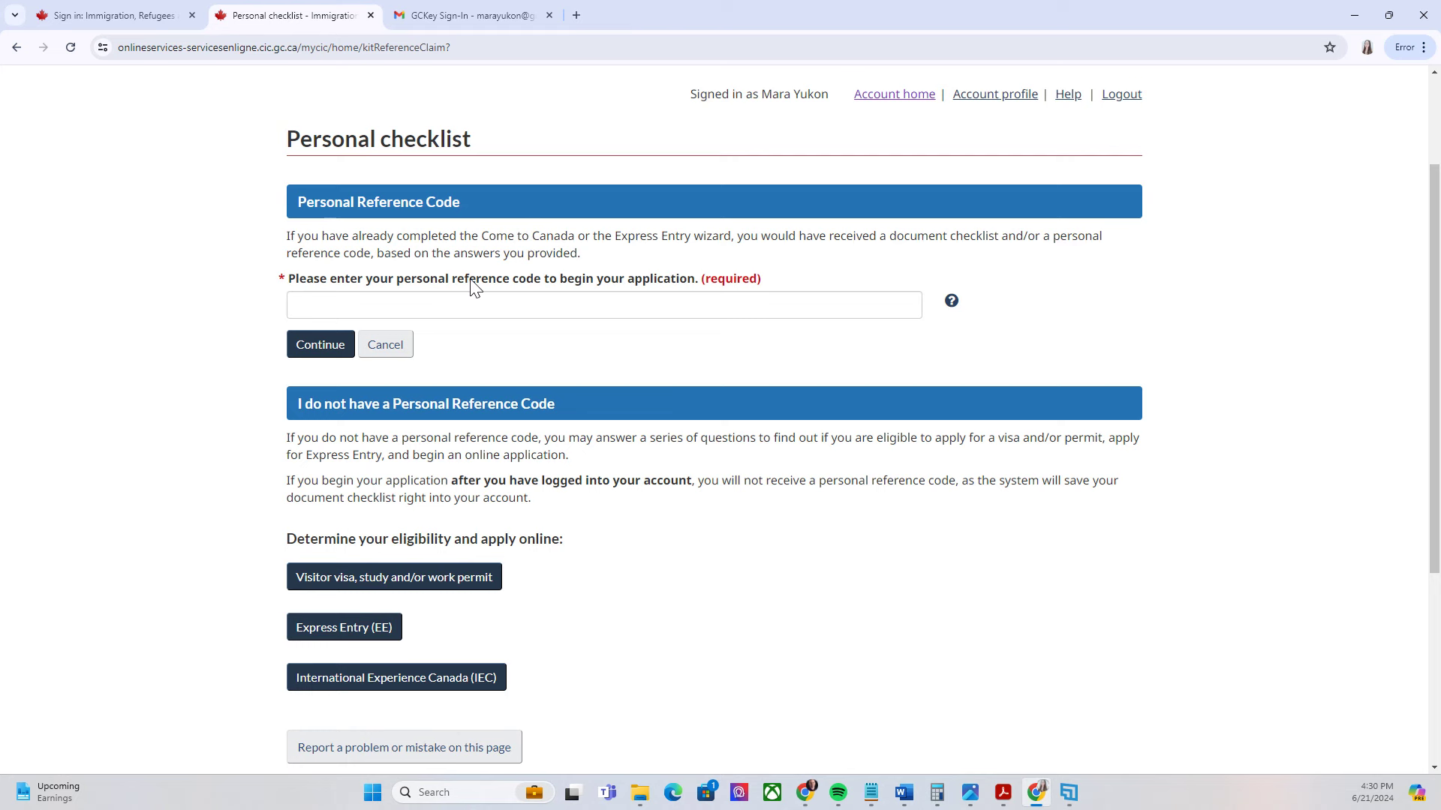
scroll(529, 296, "down", 3)
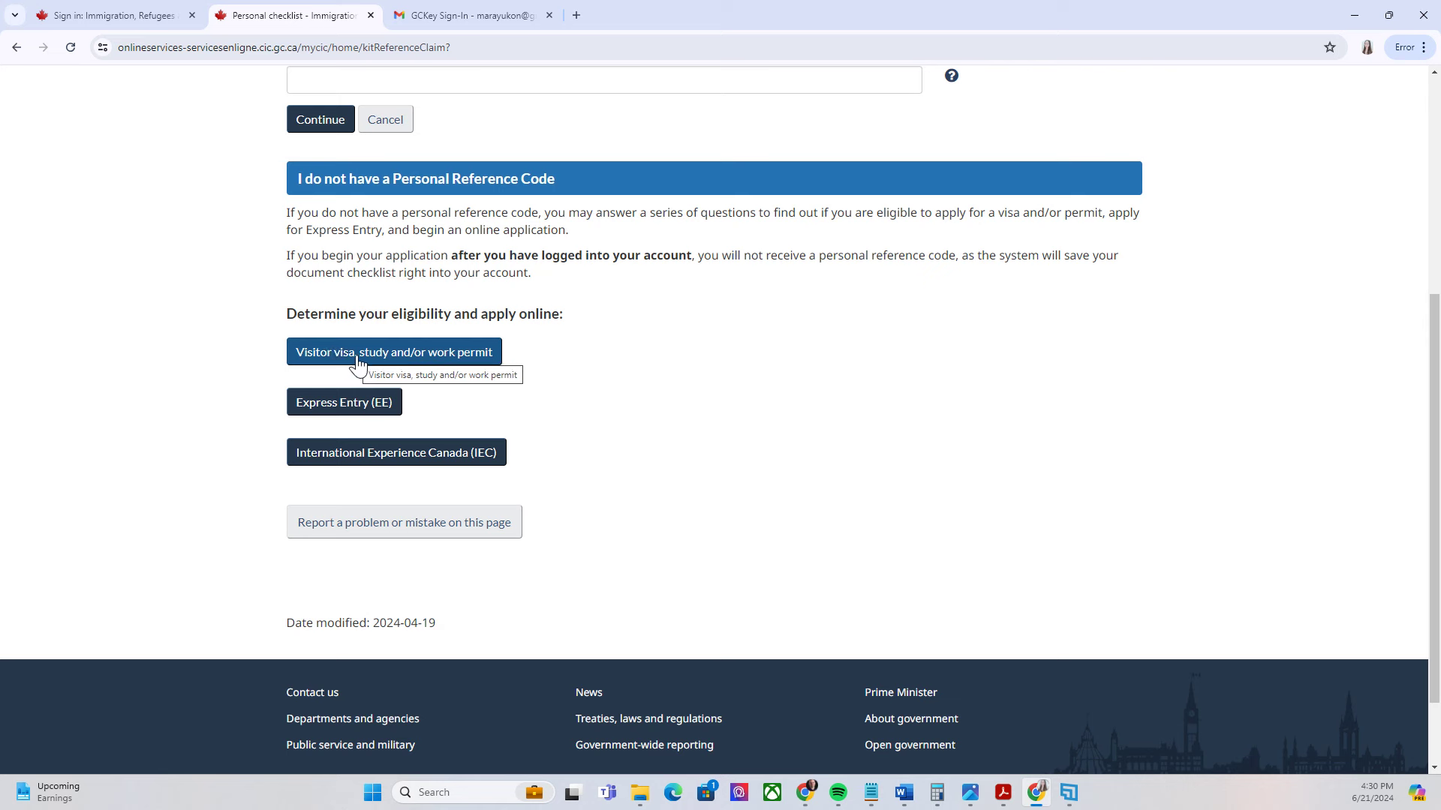
left_click(474, 358)
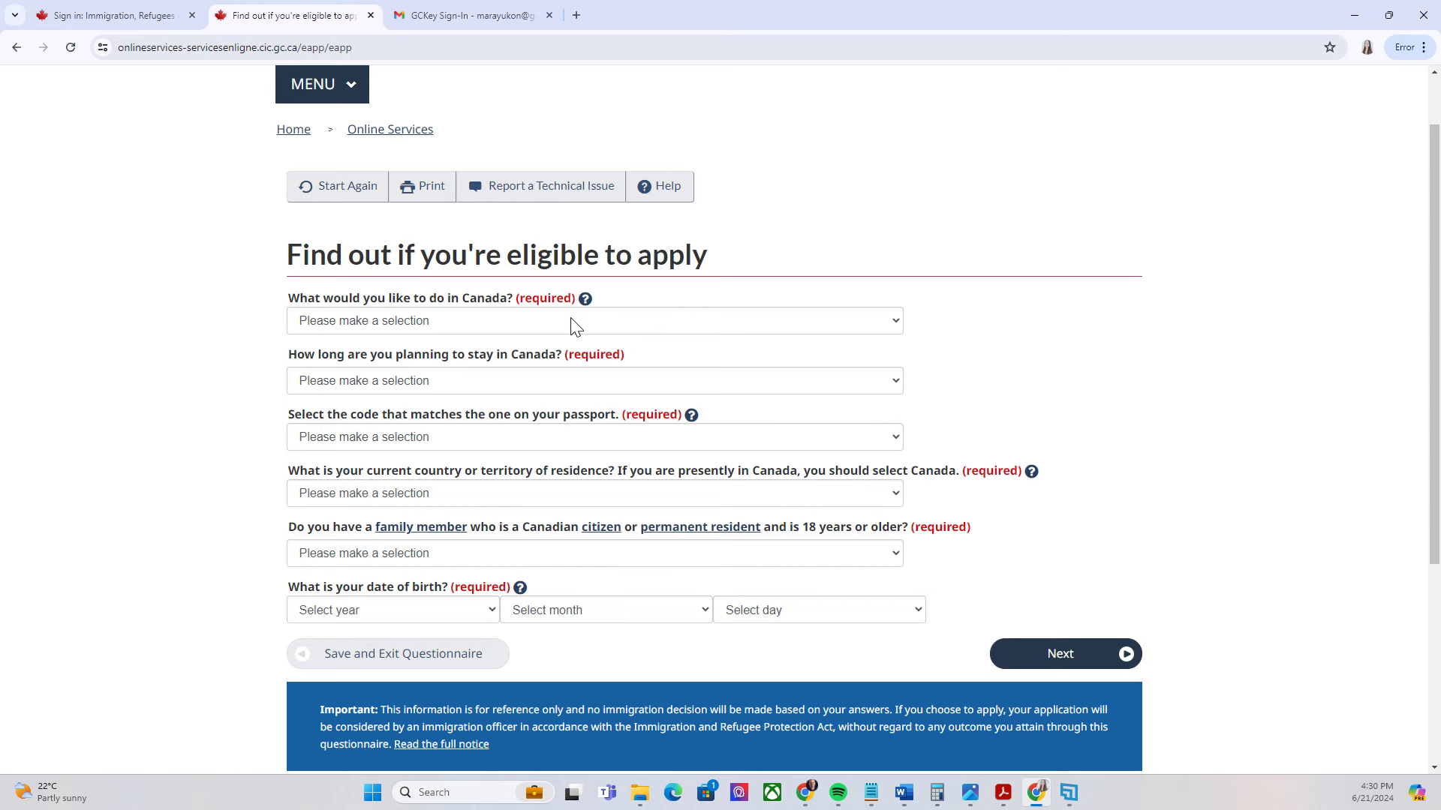
Answer Visit as the purpose, a stay of more than 6 months, and PHL passport code
left_click(338, 323)
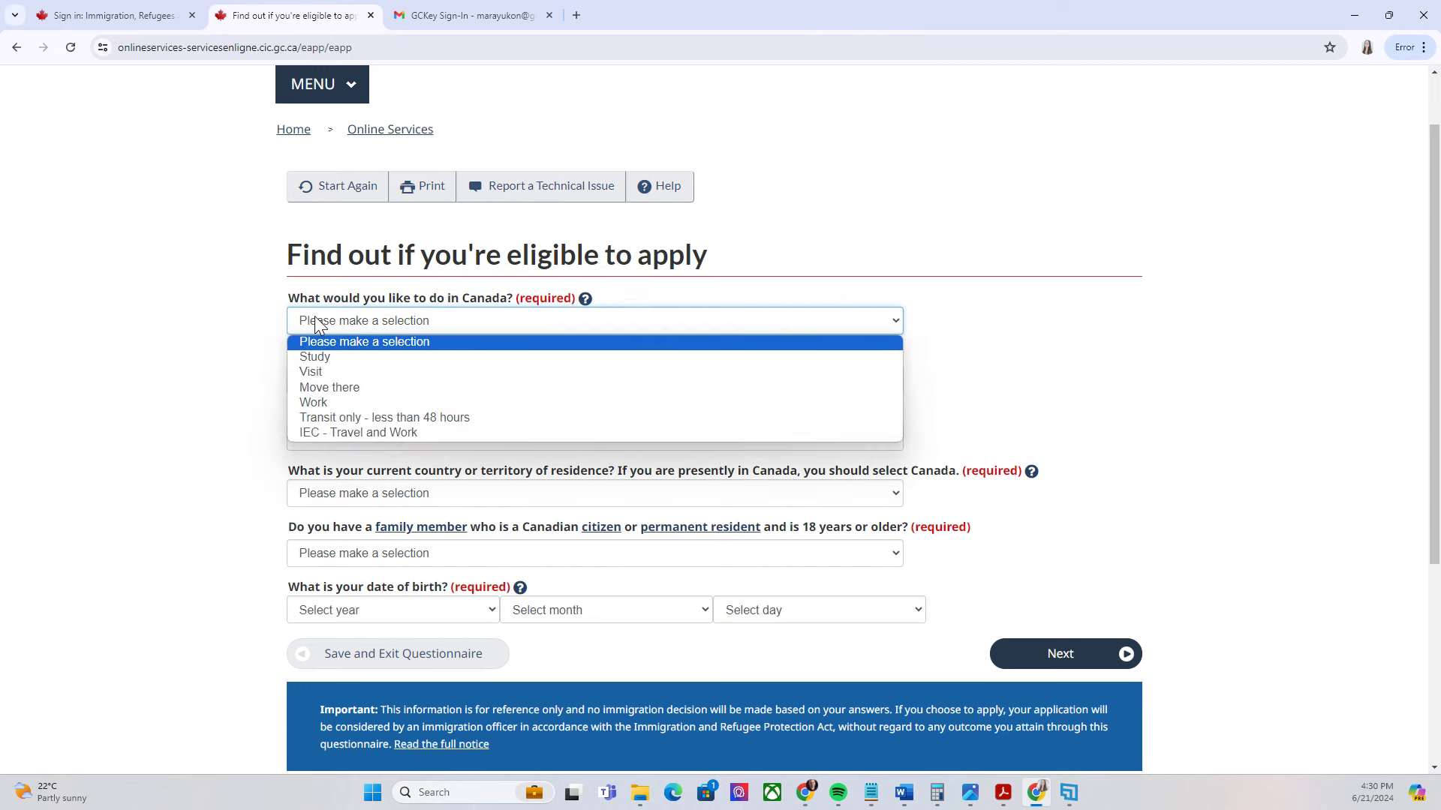
left_click(322, 372)
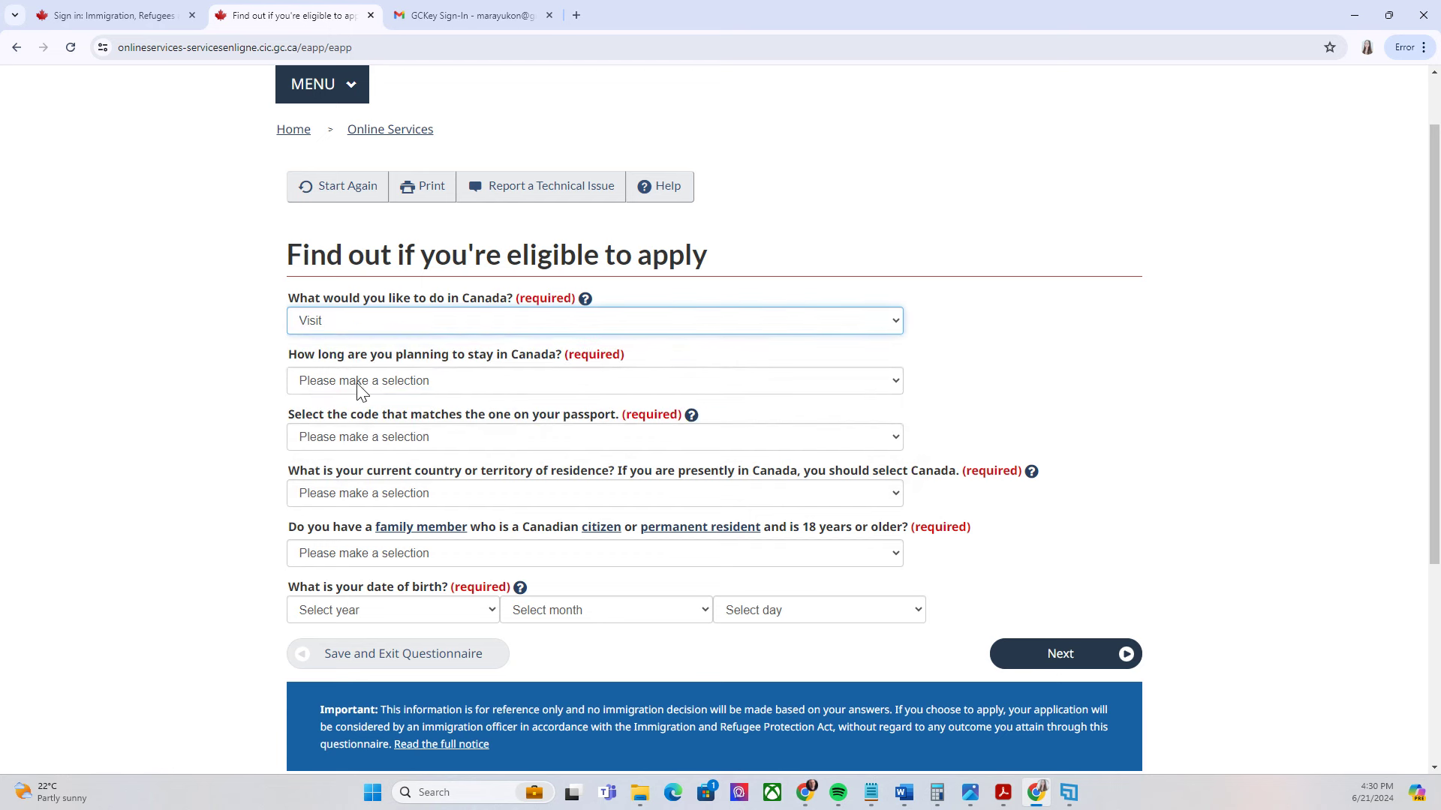
left_click(359, 382)
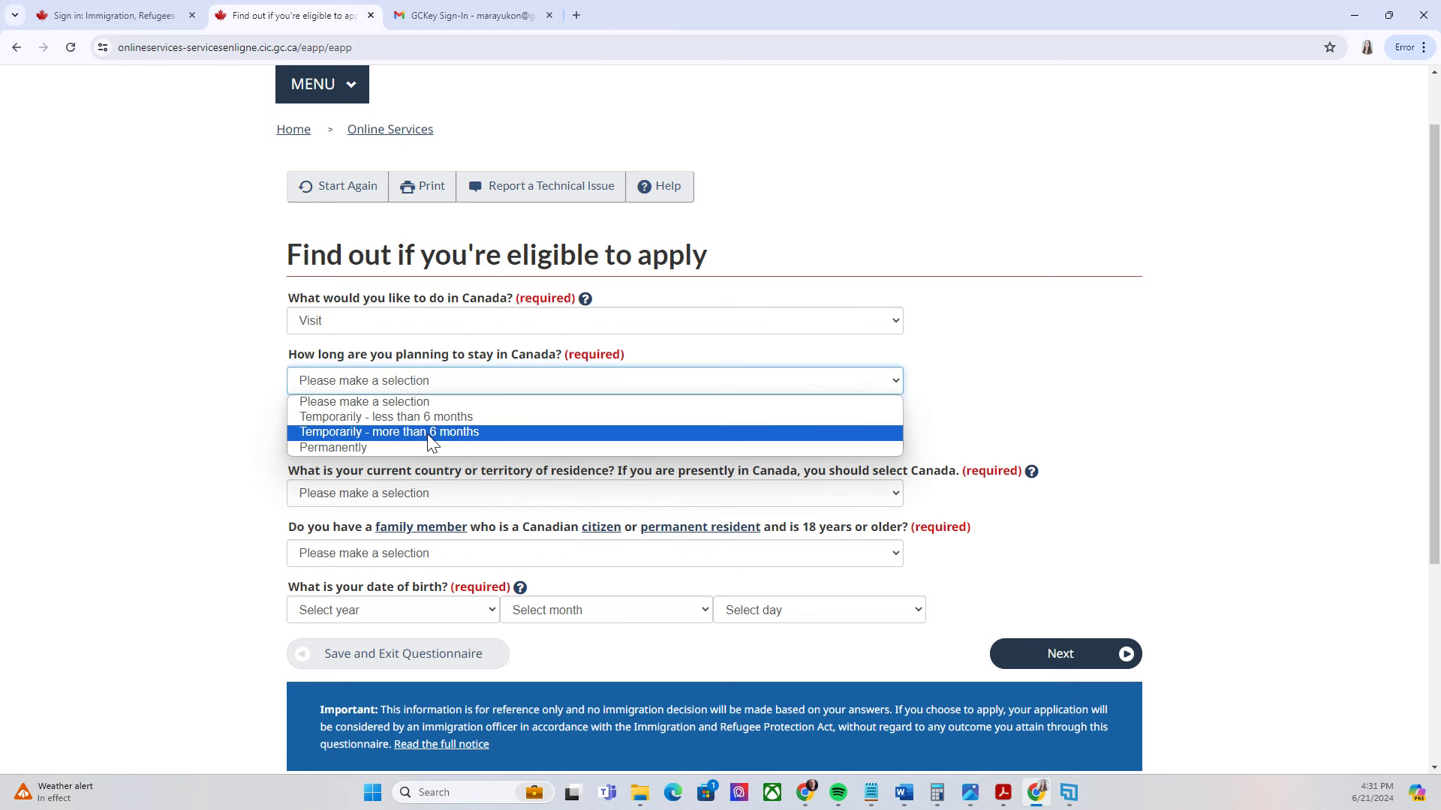
left_click(430, 440)
scroll(353, 282, "down", 2)
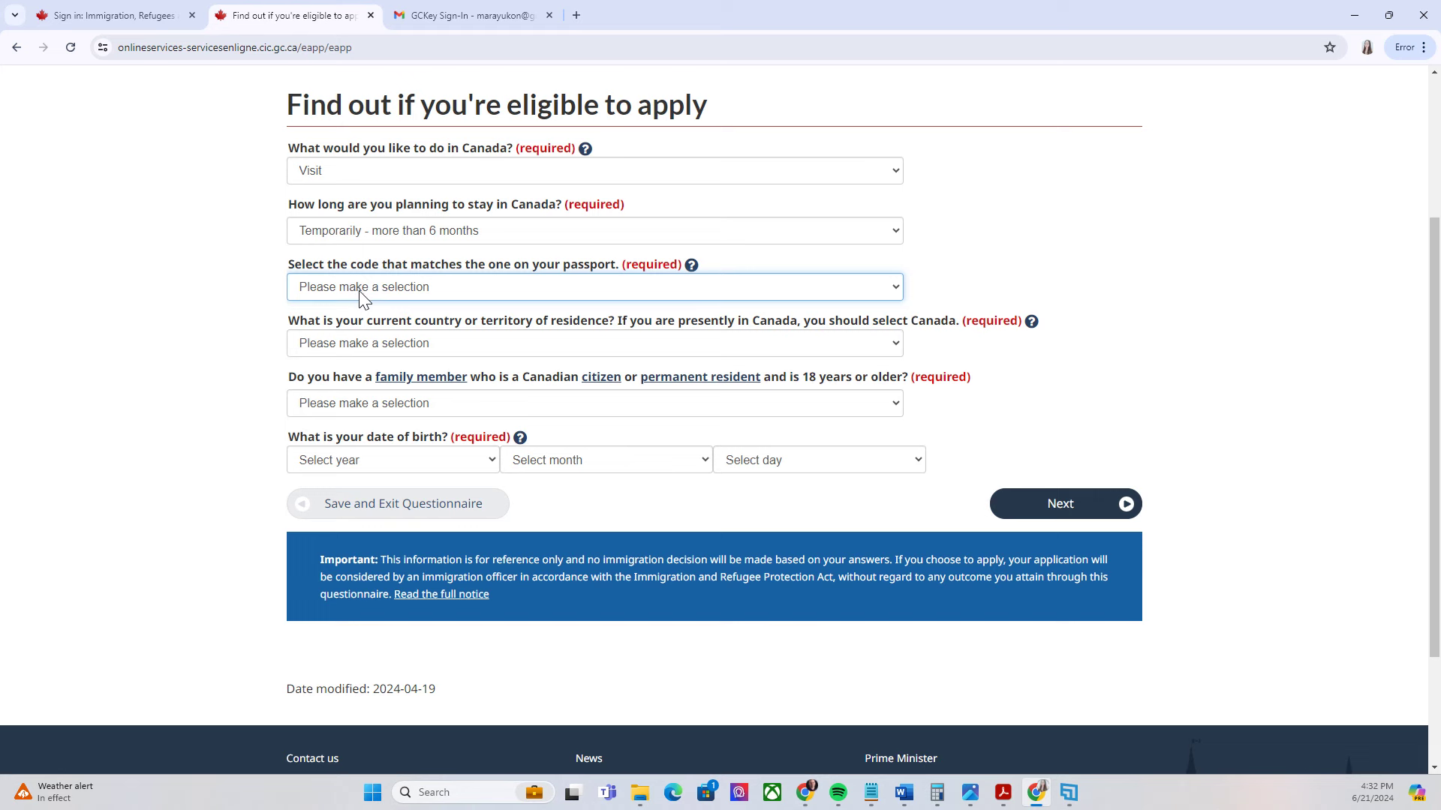
left_click(362, 288)
type("phl")
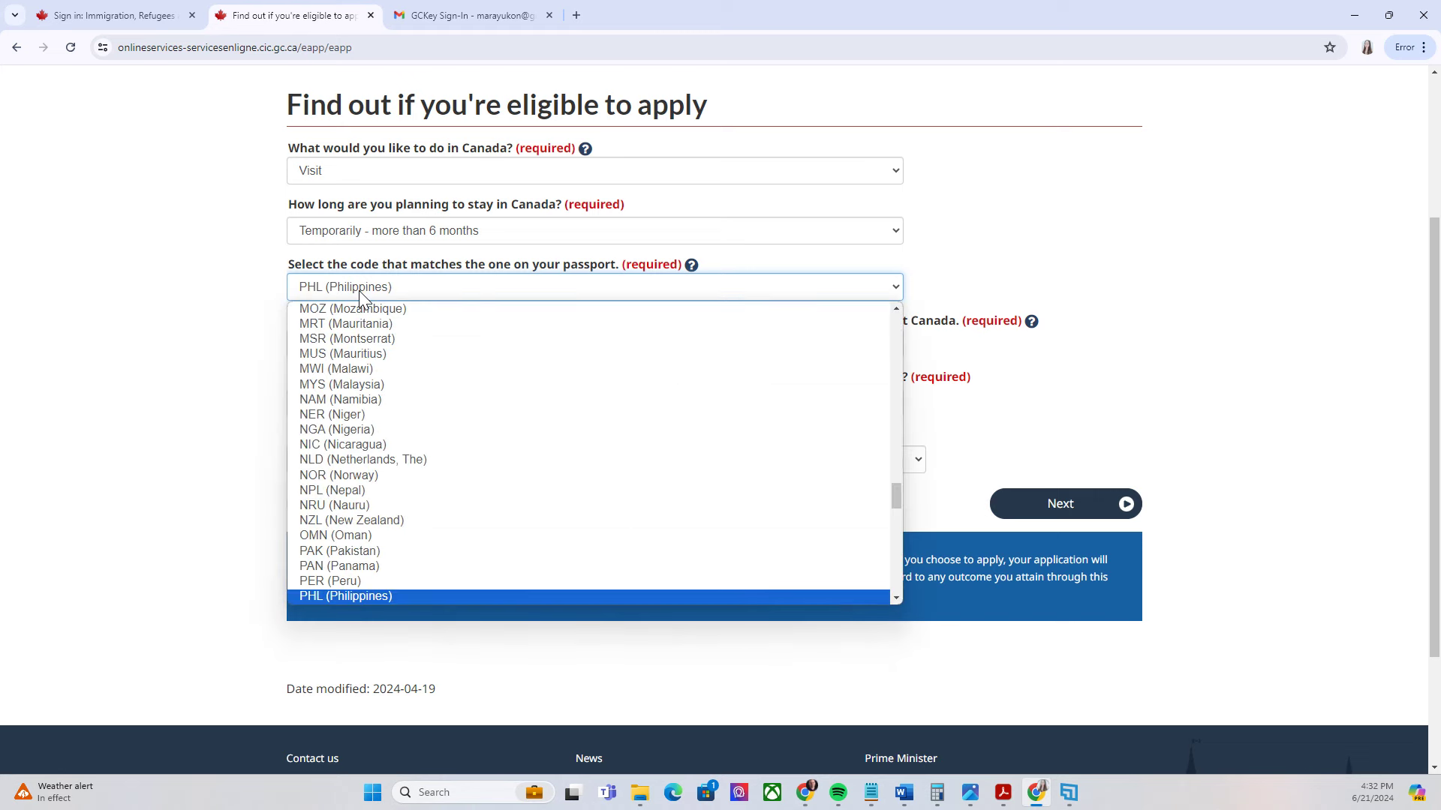
left_click(340, 595)
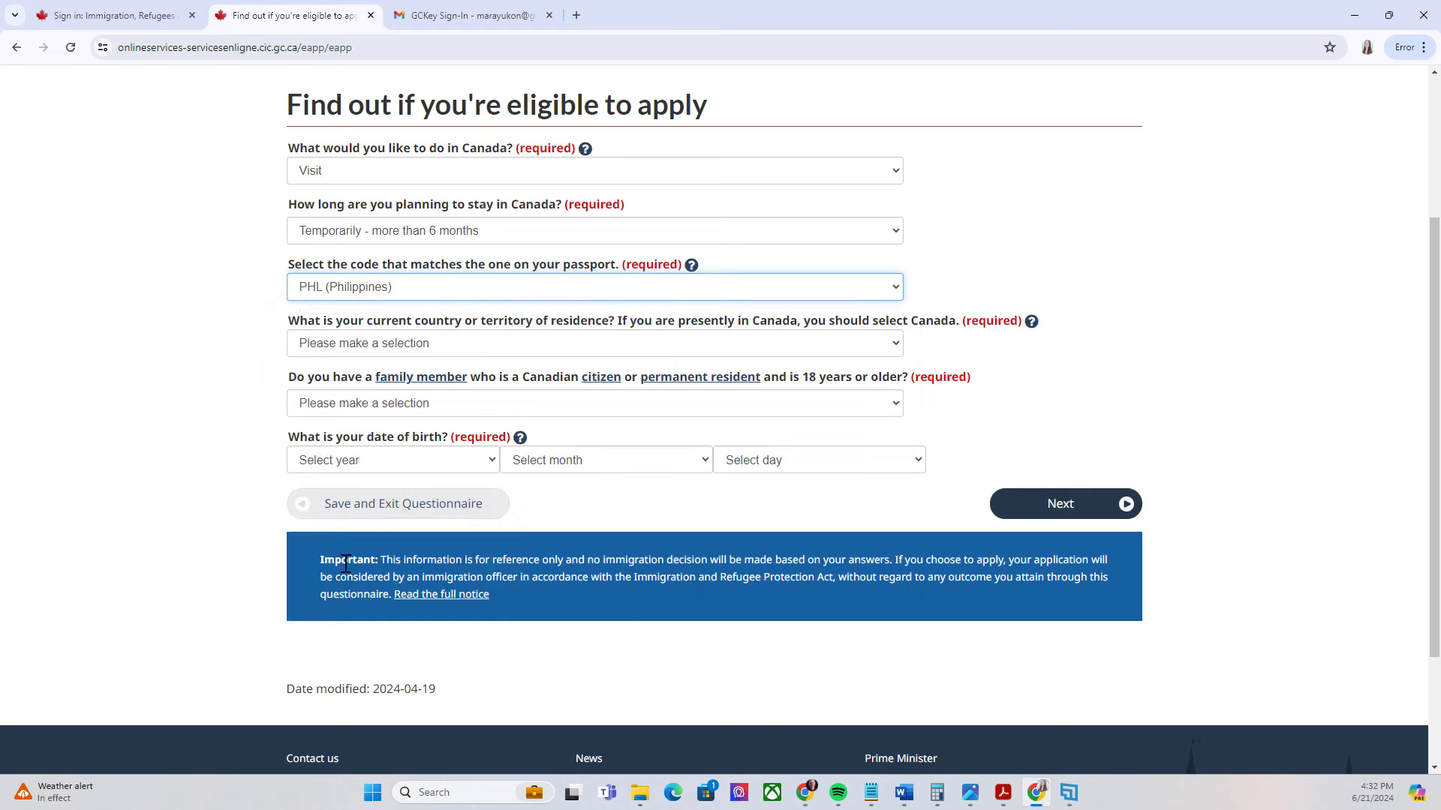
Set Canada as residence, No family member in Canada, the birth date, and submit the page
scroll(432, 353, "down", 1)
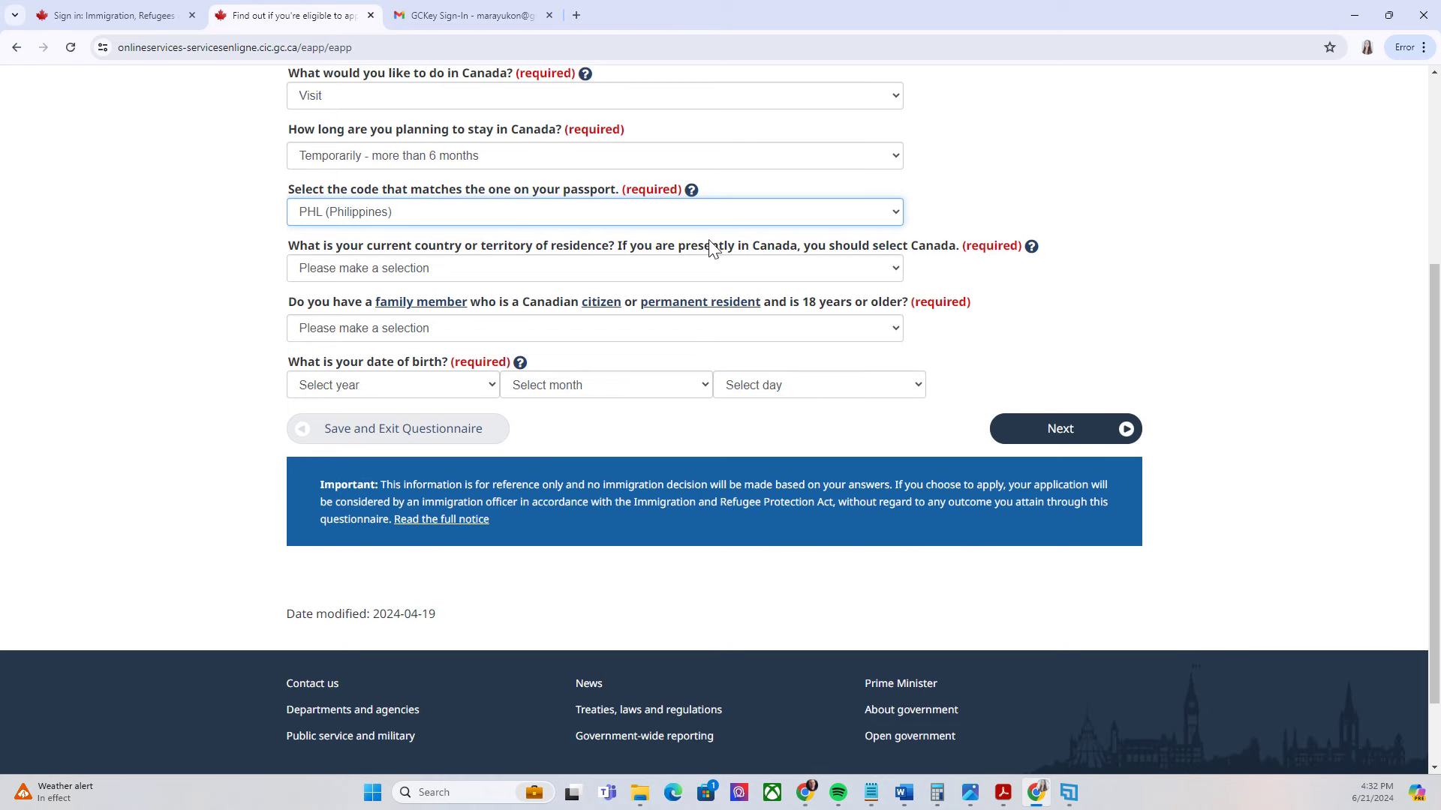
left_click(529, 275)
key("c")
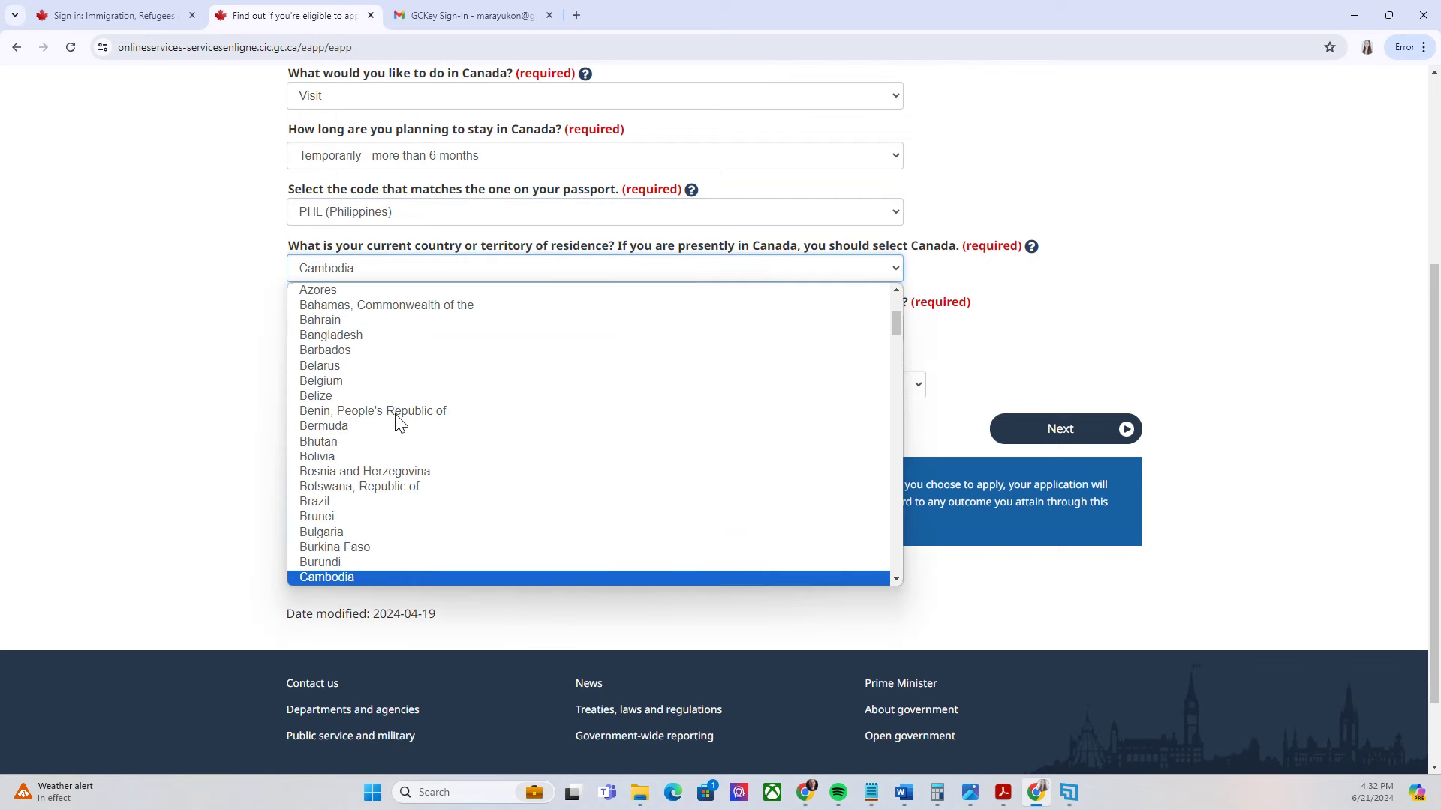
scroll(358, 545, "down", 2)
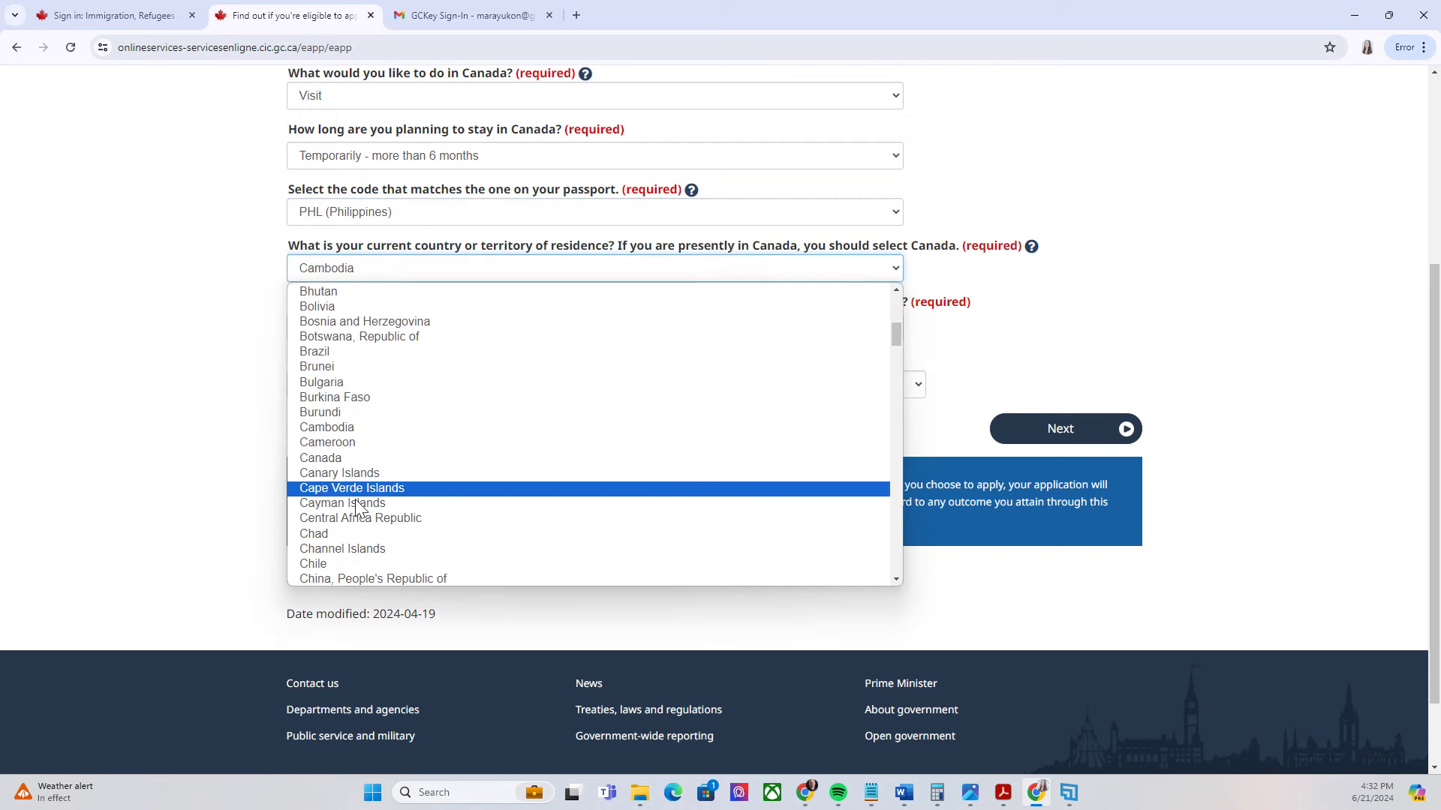
left_click(340, 454)
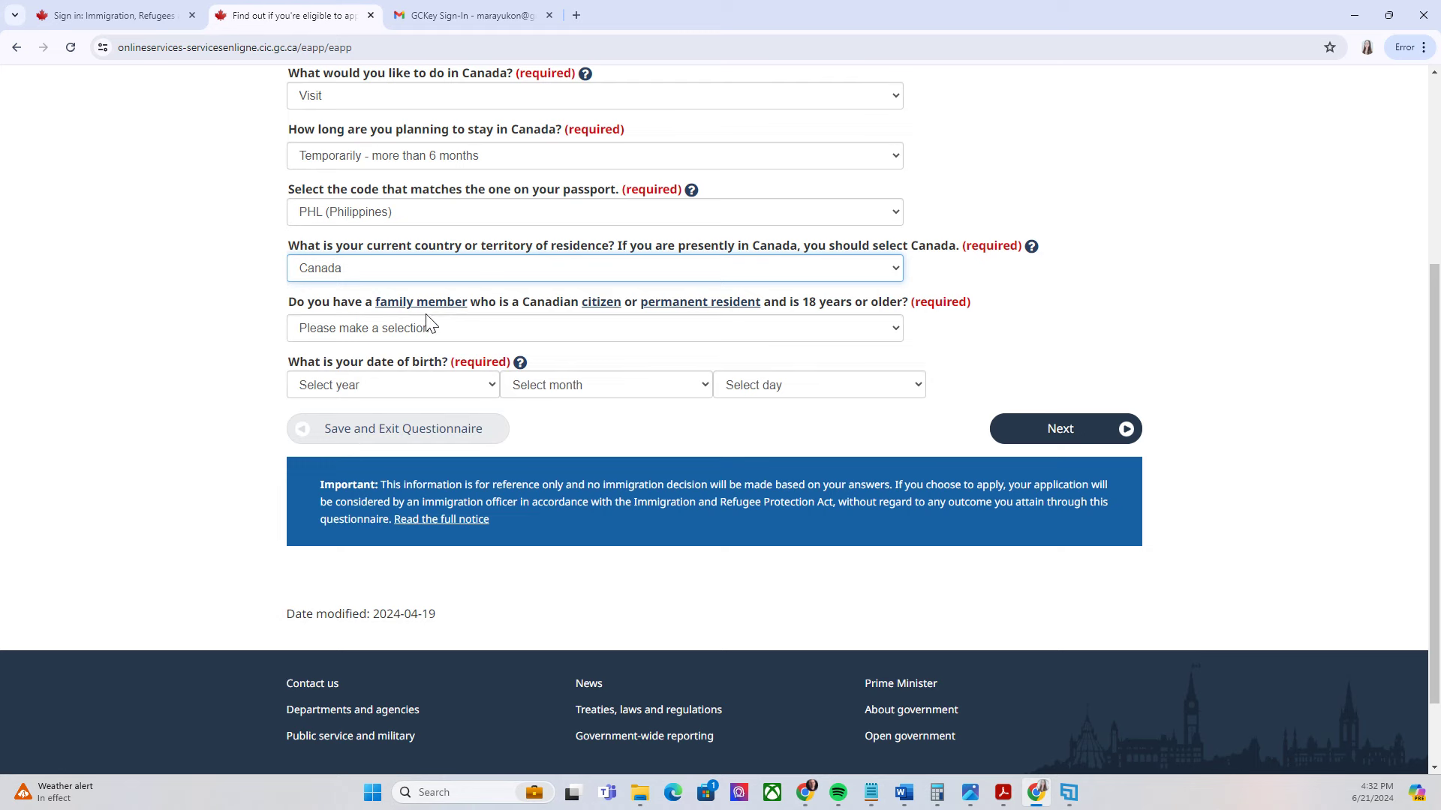
scroll(417, 336, "down", 1)
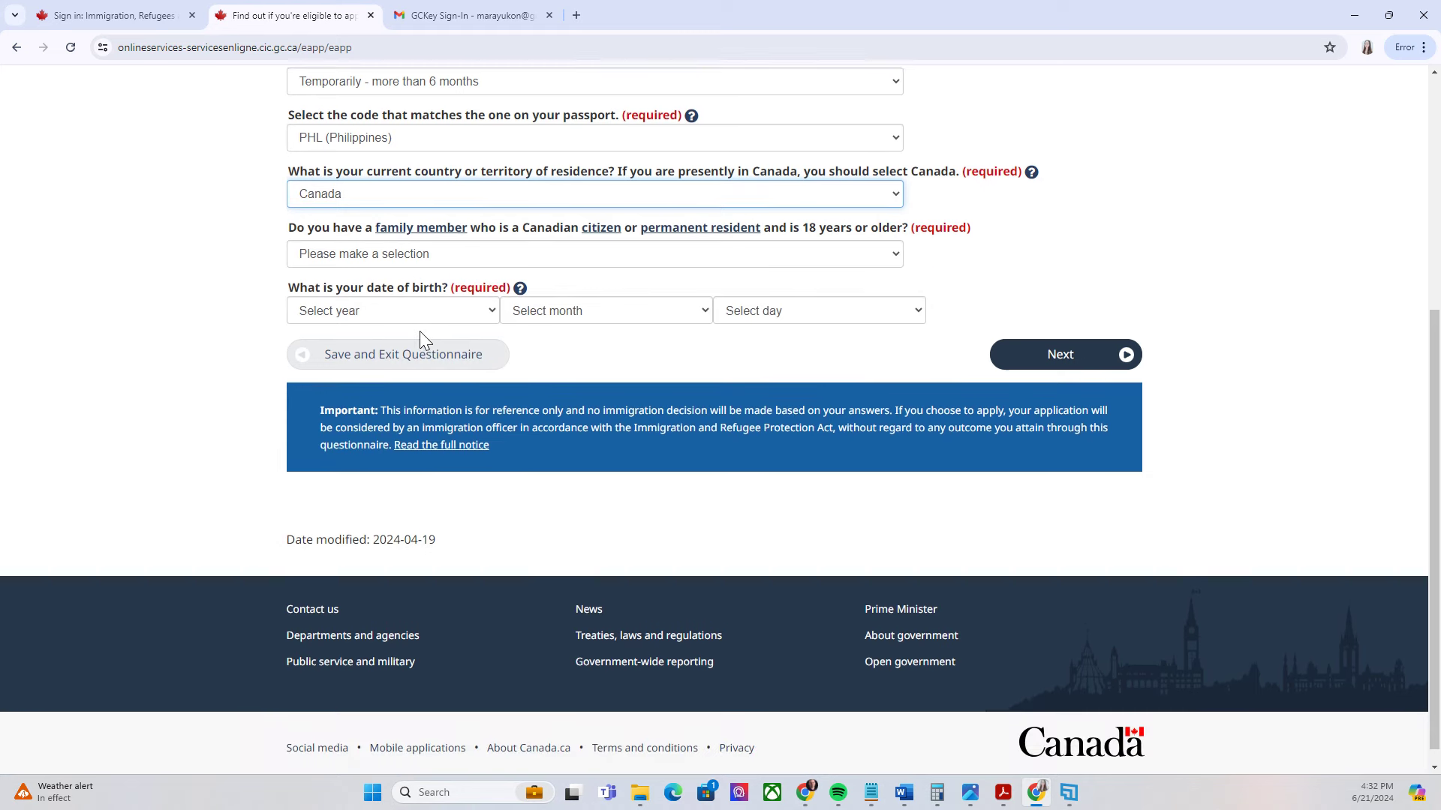
left_click(574, 255)
left_click(335, 304)
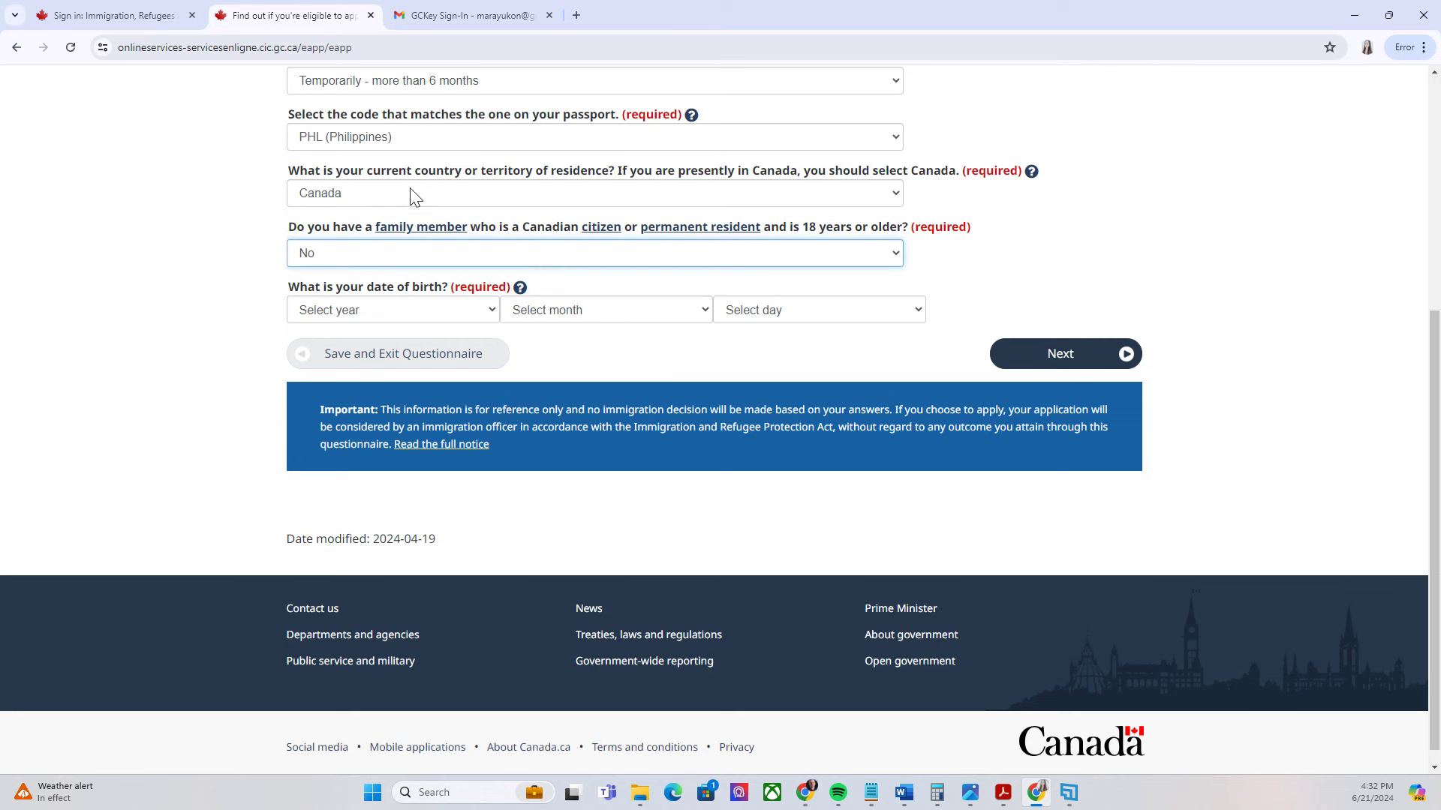
scroll(420, 211, "down", 1)
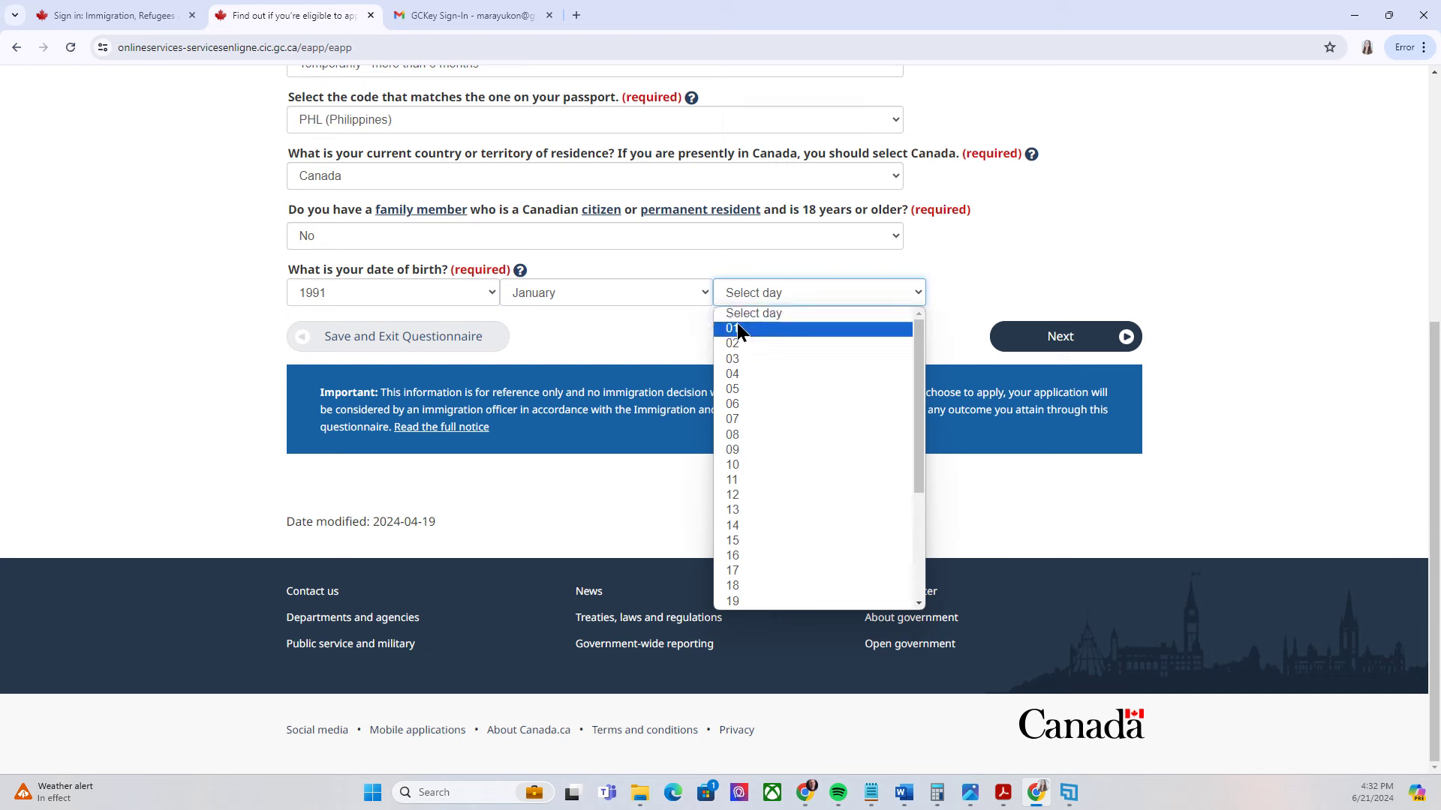
left_click(737, 329)
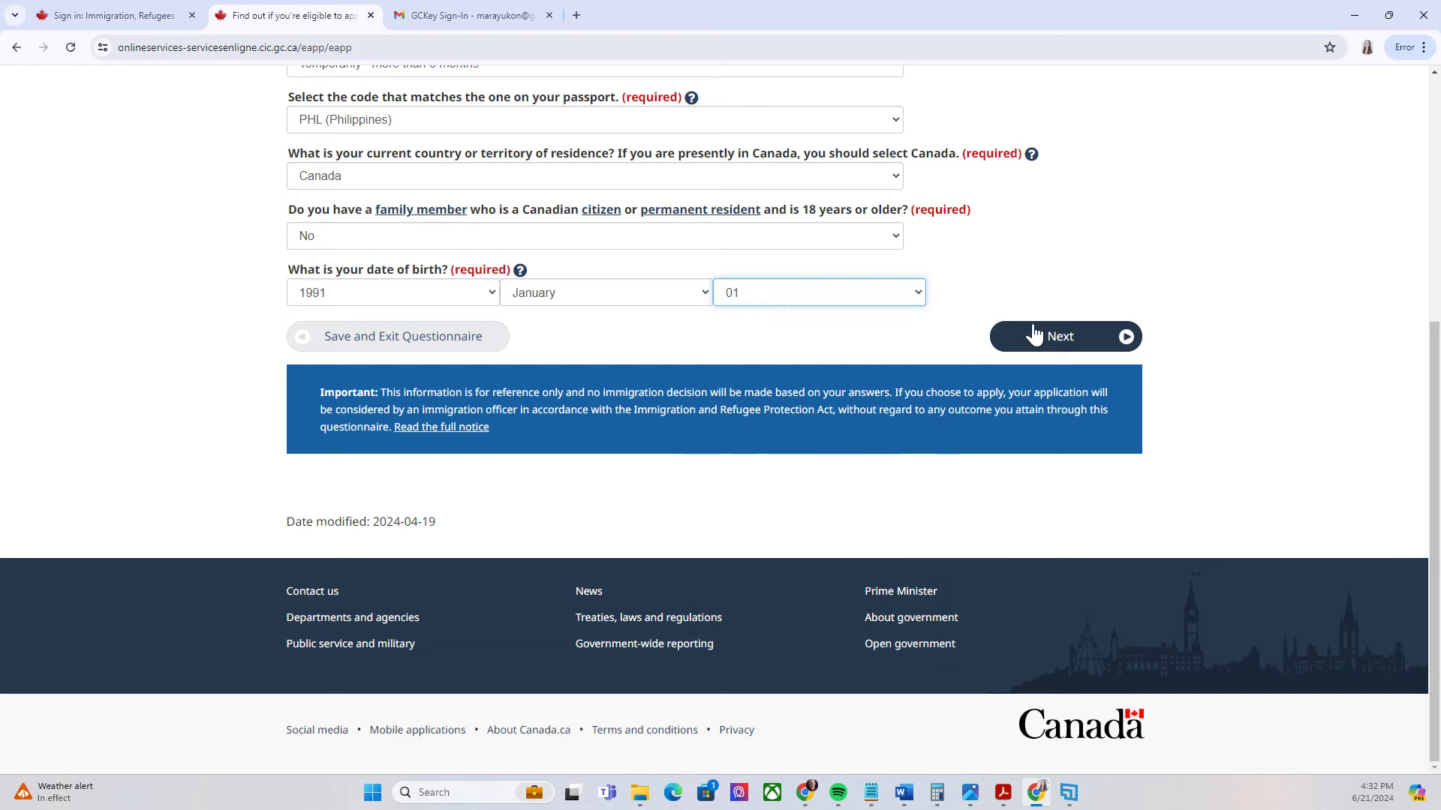
left_click(1128, 351)
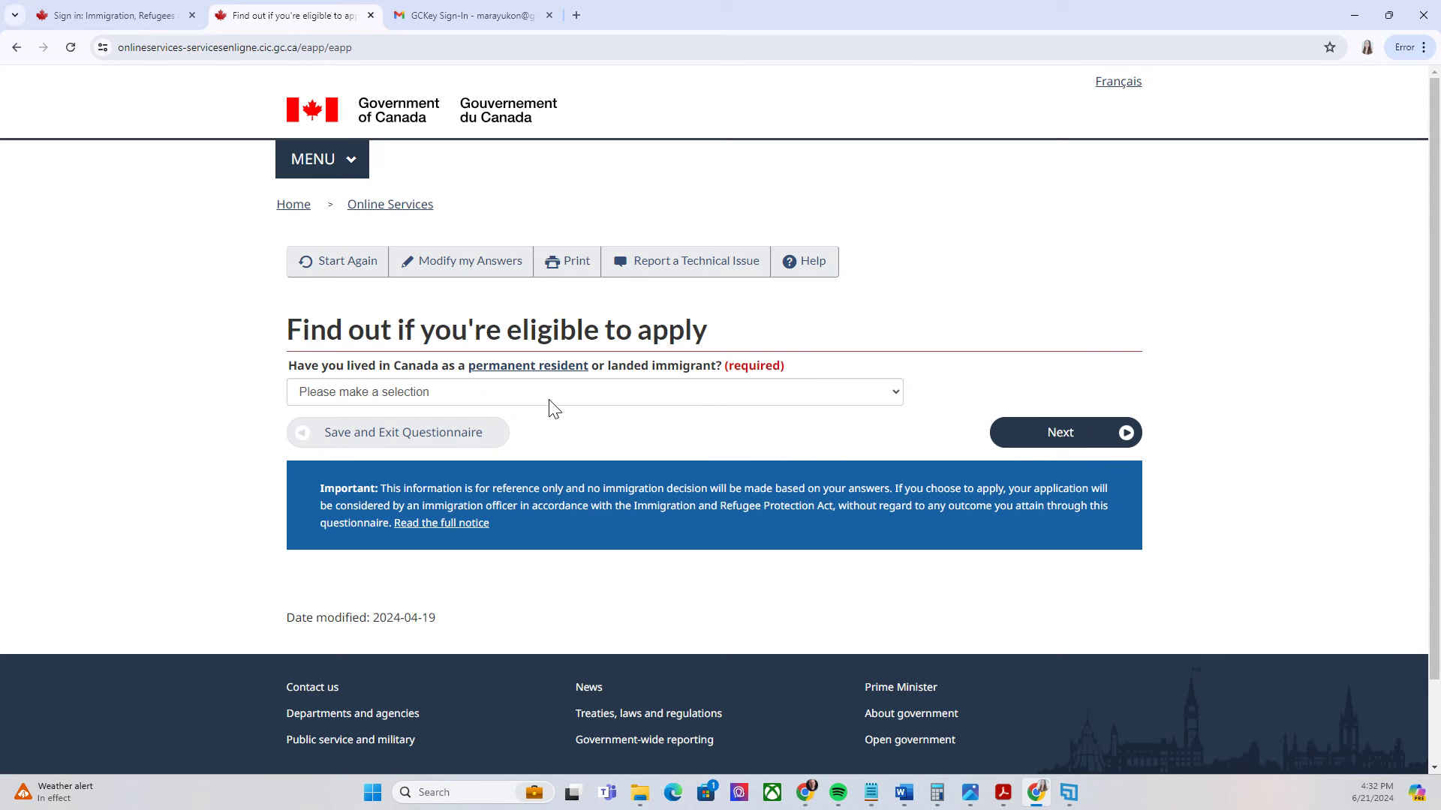
Answer No to prior permanent residence in Canada and No to US lawful permanent residence
left_click(637, 392)
left_click(319, 442)
left_click(1127, 439)
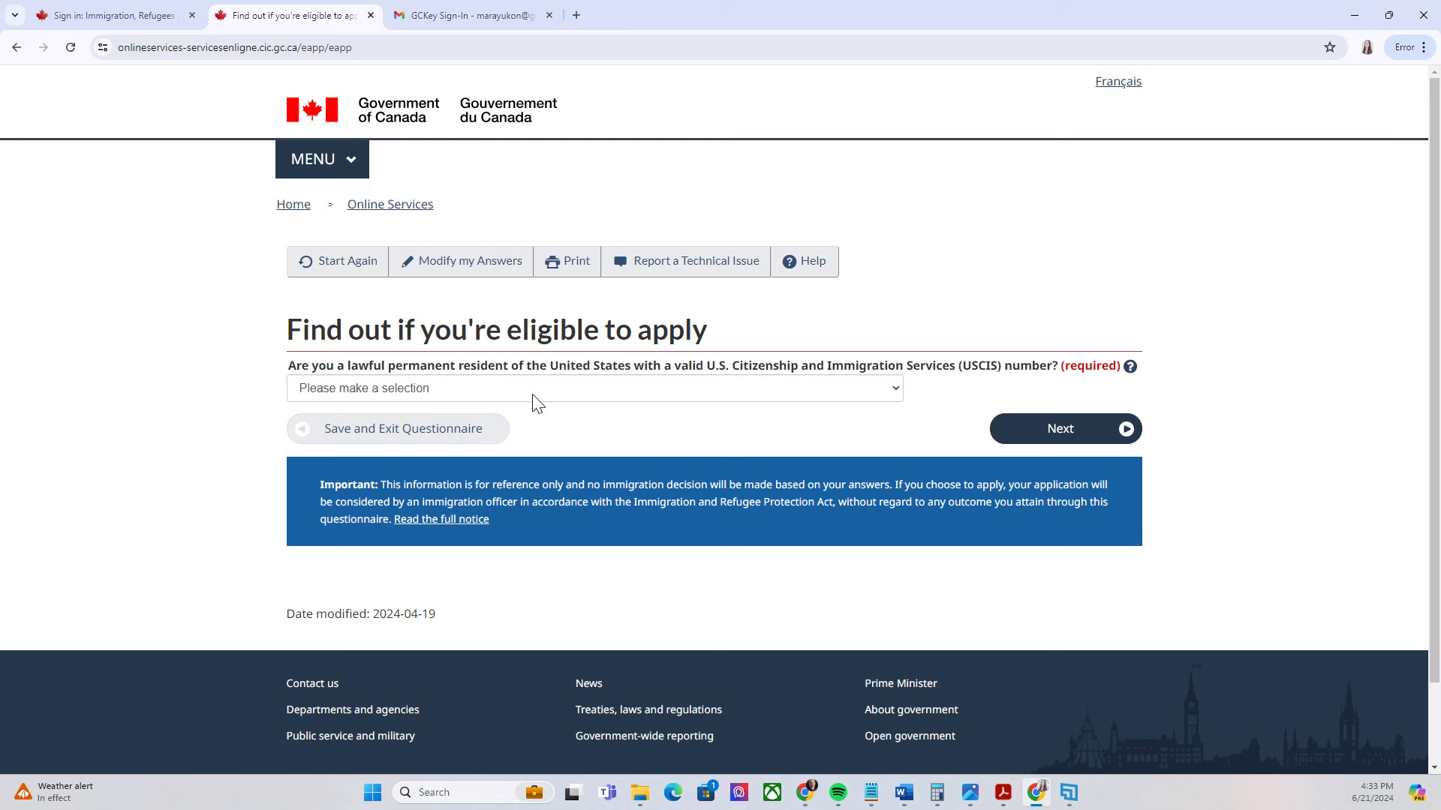
left_click(653, 398)
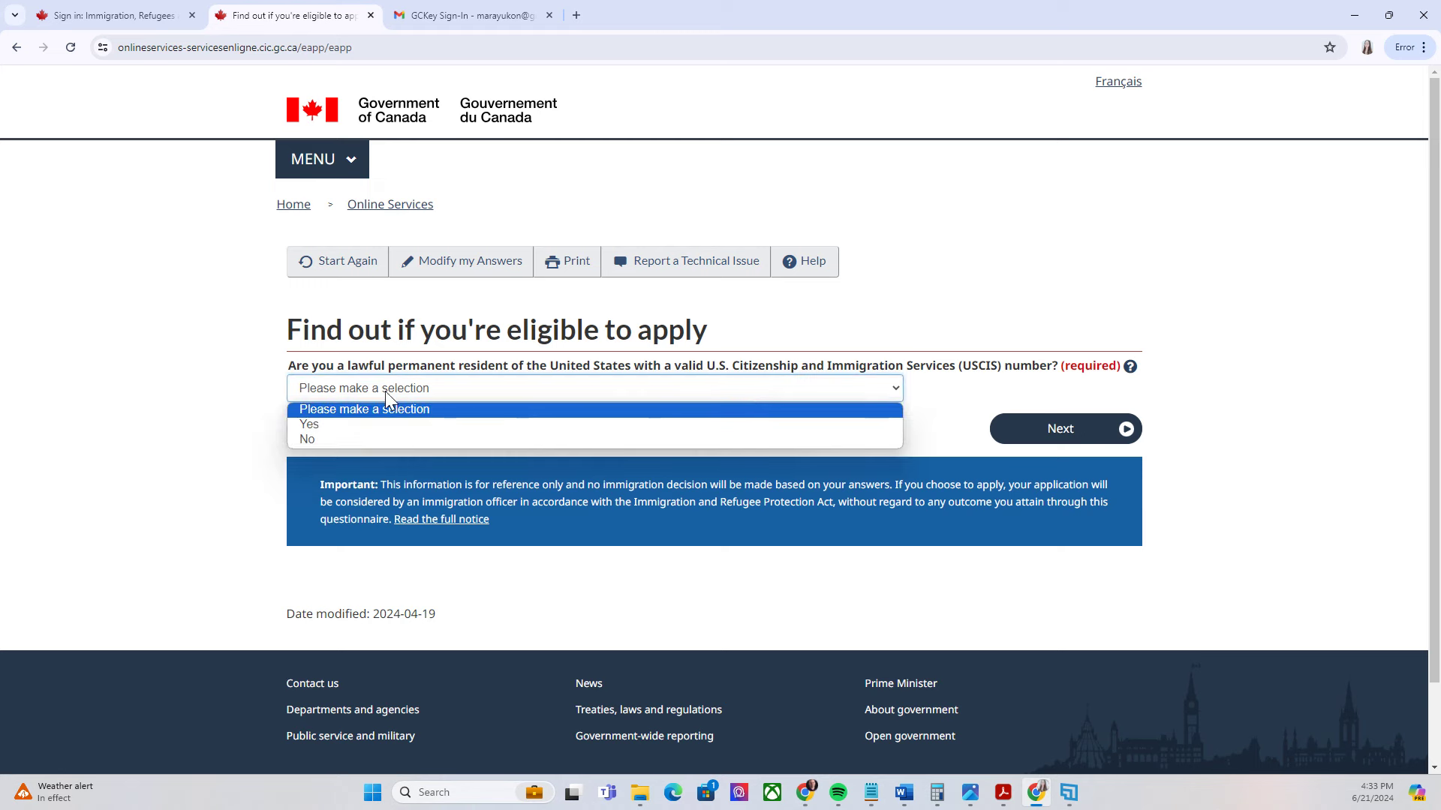
left_click(349, 441)
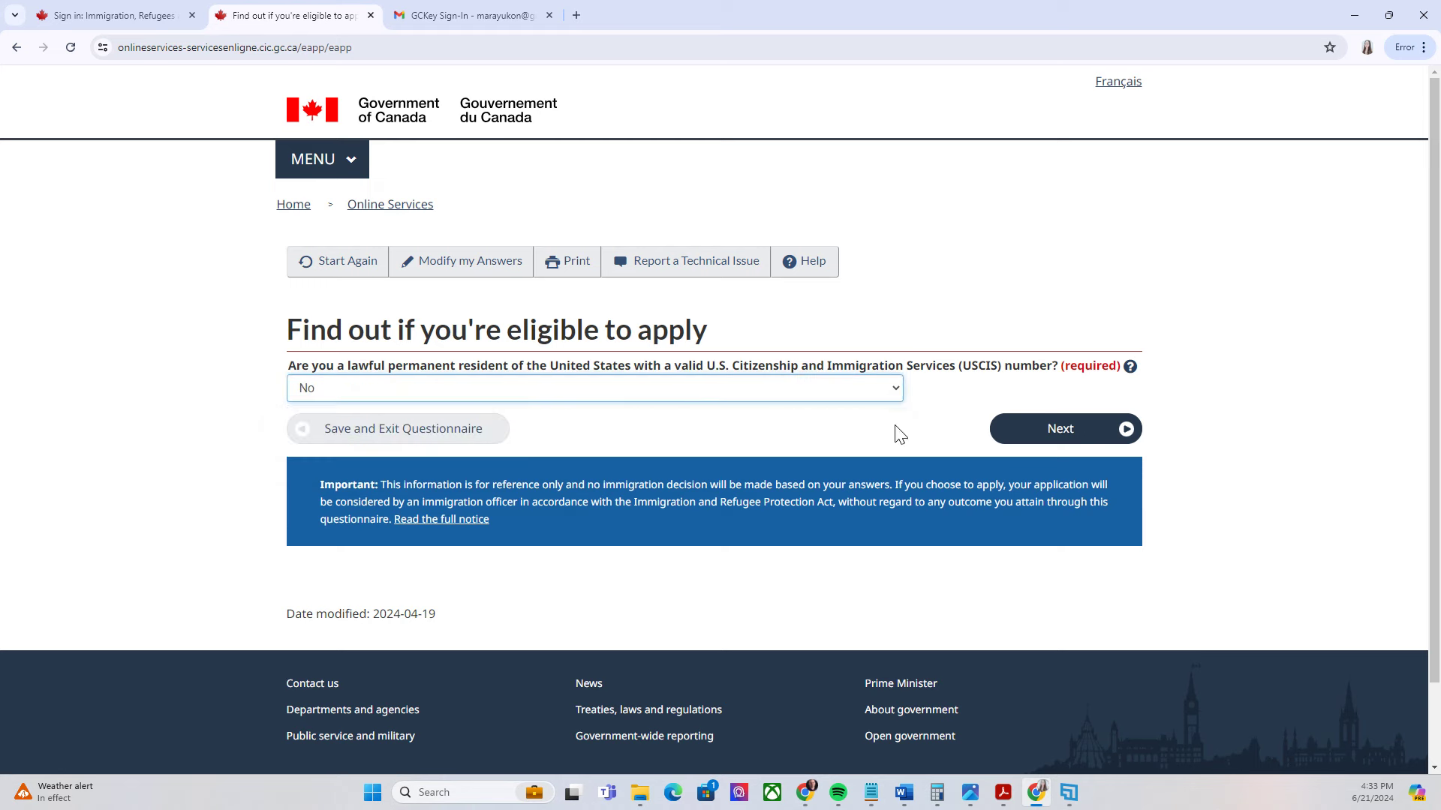
left_click(1125, 441)
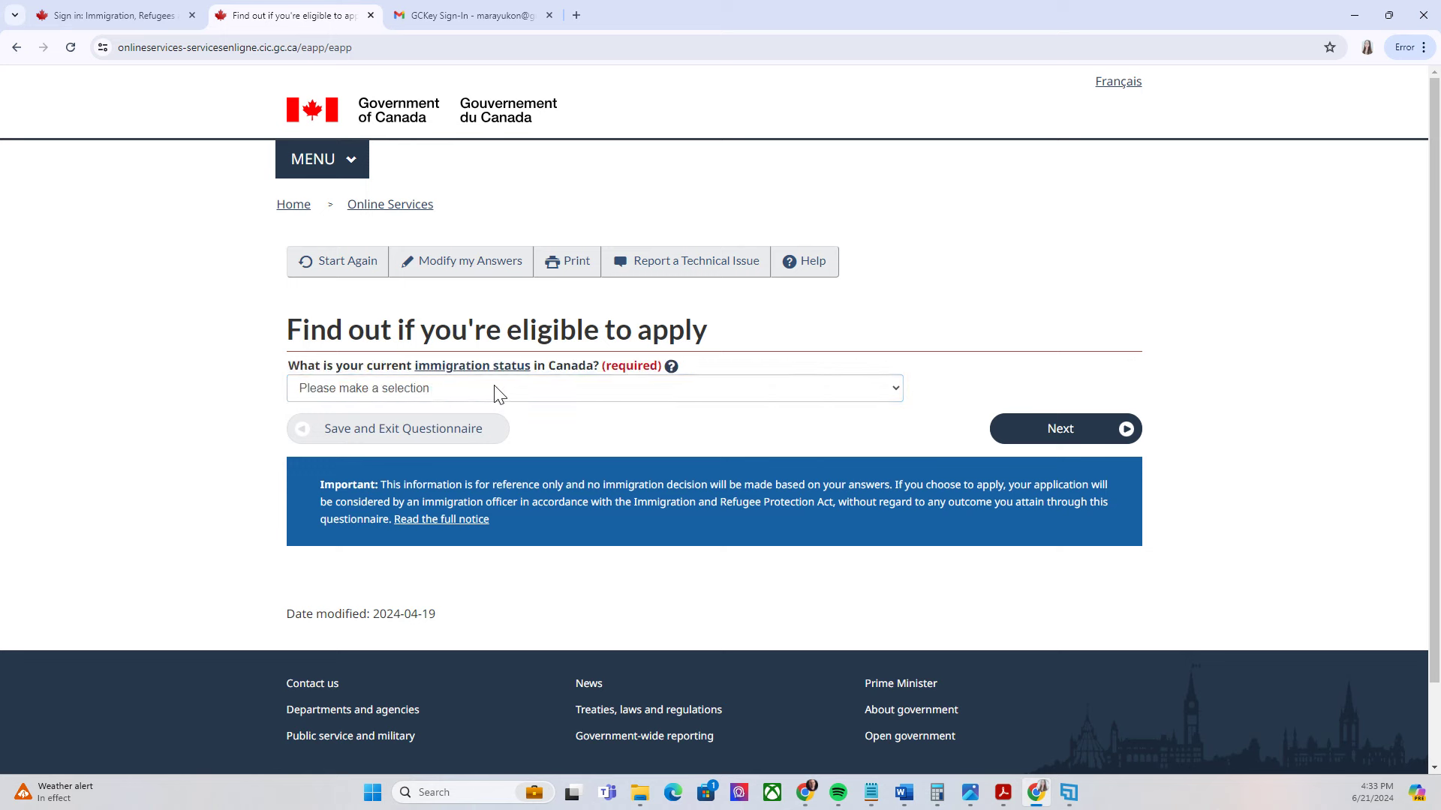
Set status to Visitor, marital status Never Married/Single, destination Alberta, and view the results
left_click(532, 396)
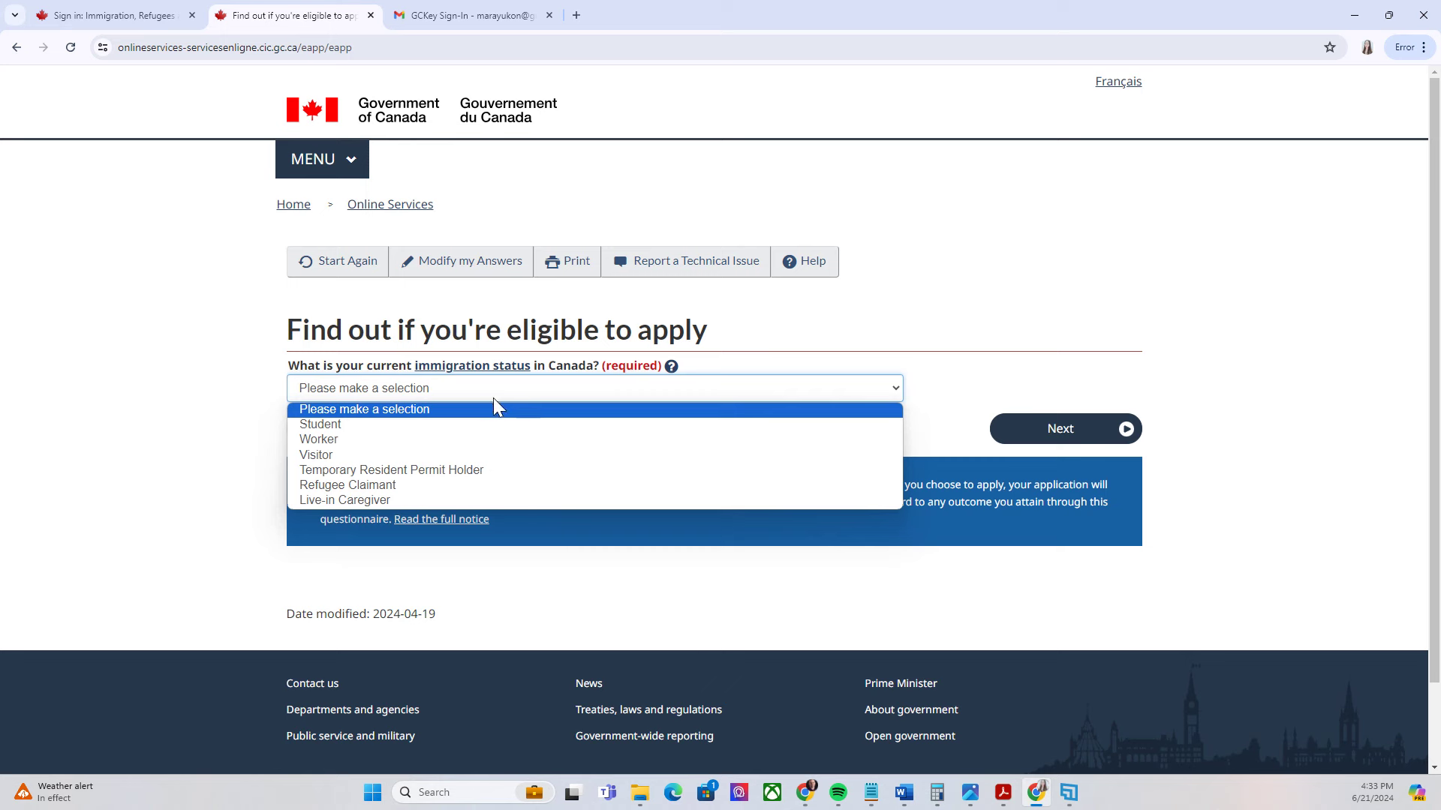
left_click(321, 456)
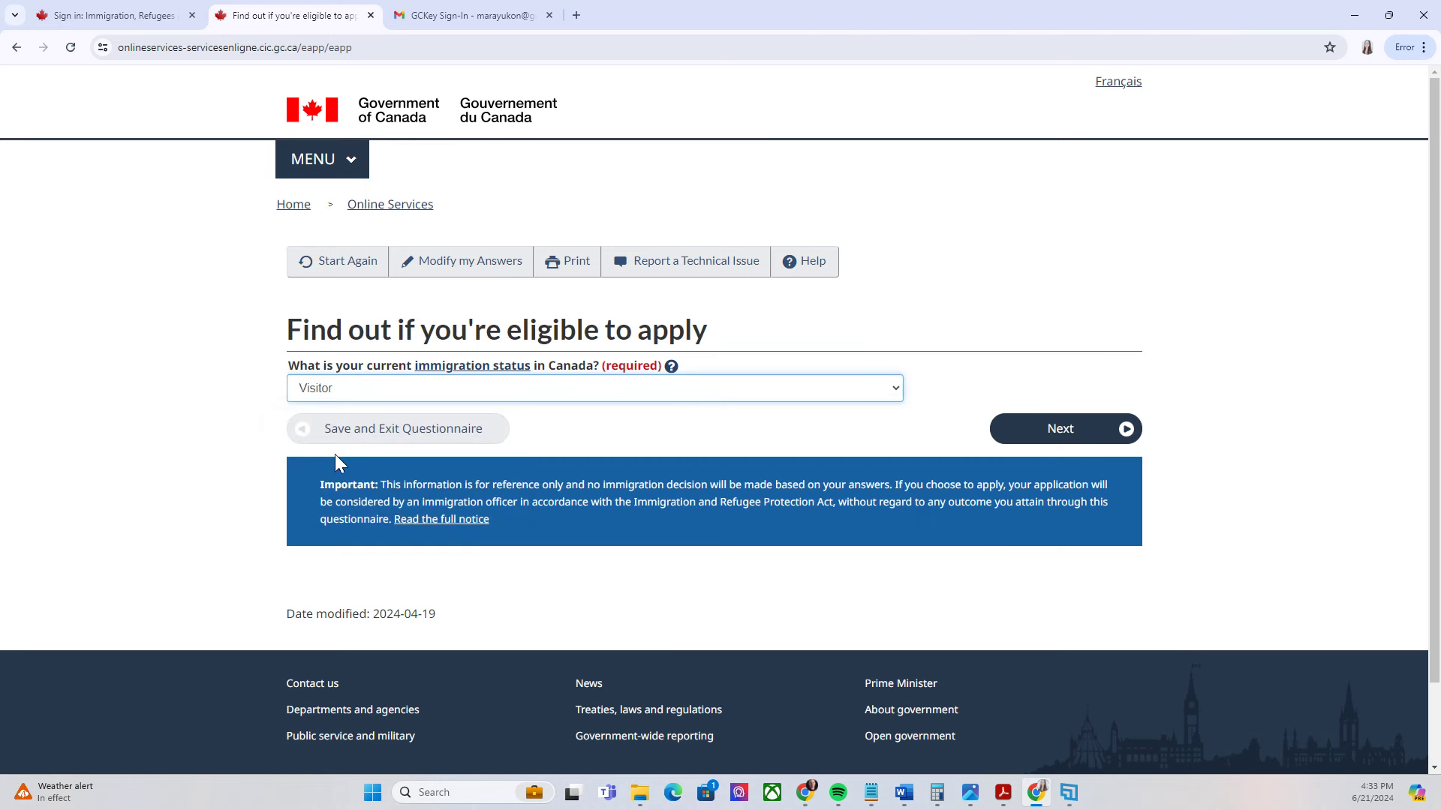
left_click(1127, 429)
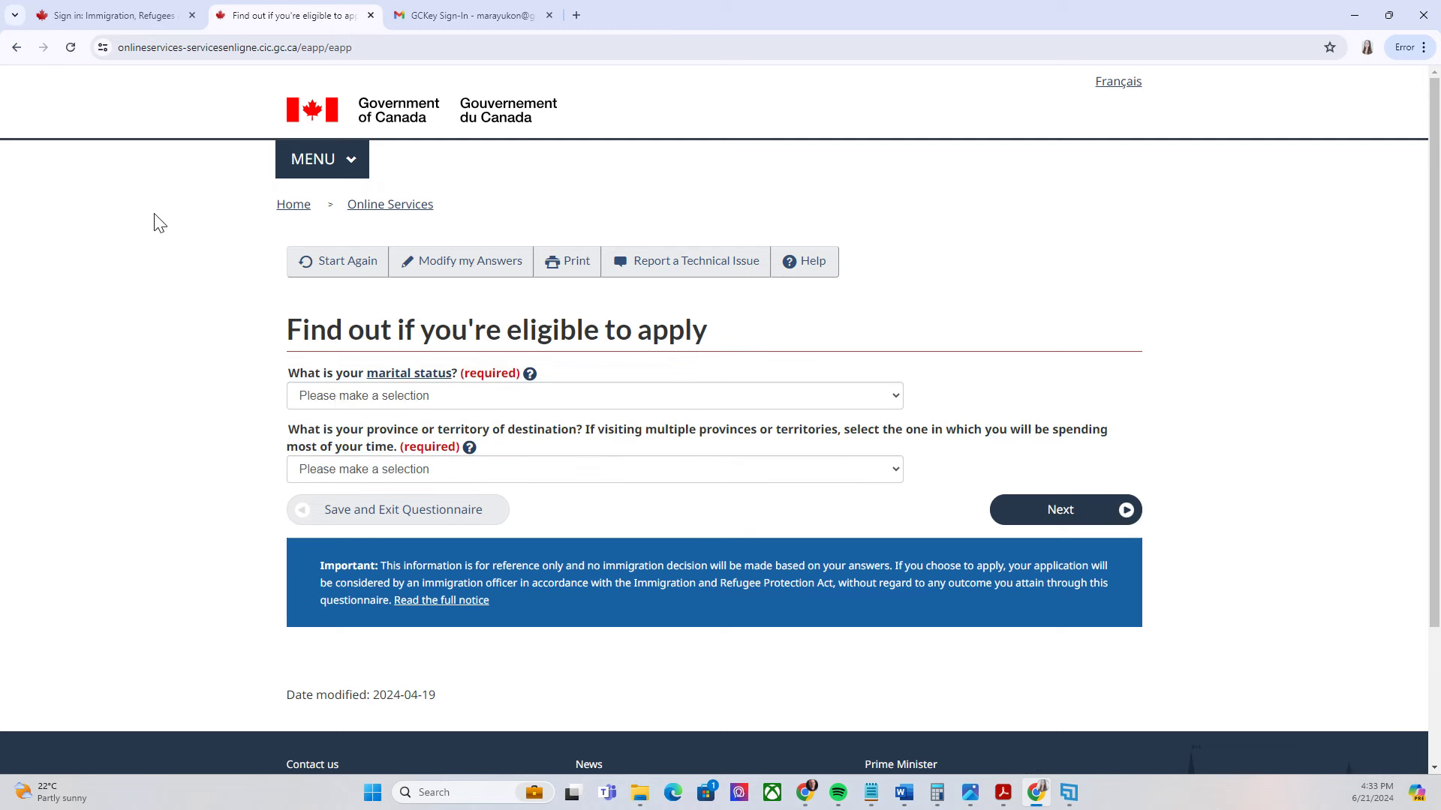
left_click(366, 398)
left_click(352, 521)
scroll(492, 437, "down", 1)
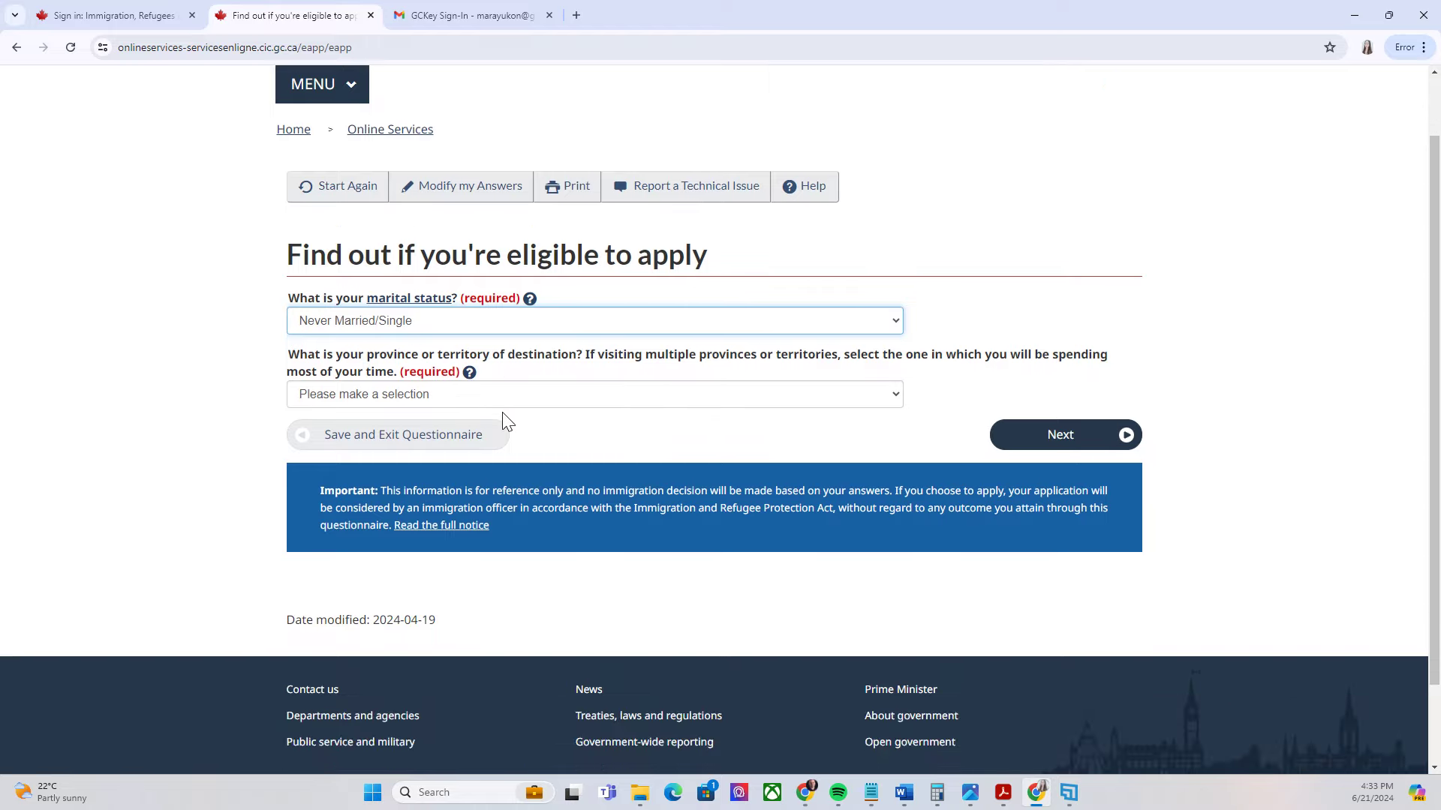
left_click(566, 401)
left_click(566, 425)
left_click(1118, 448)
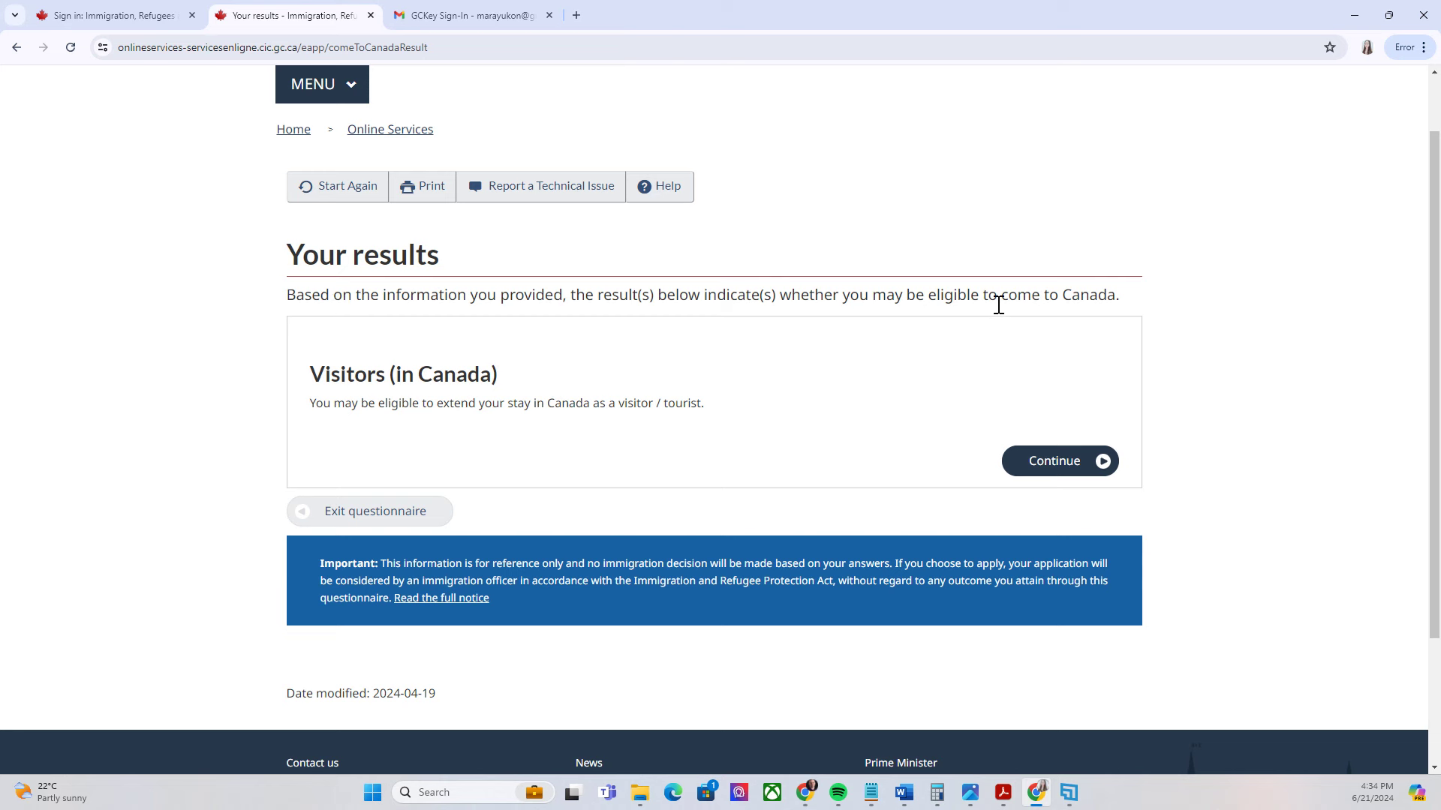
Continue with the Visitors (in Canada) result and answer No to accompanying a family member
left_click(1095, 463)
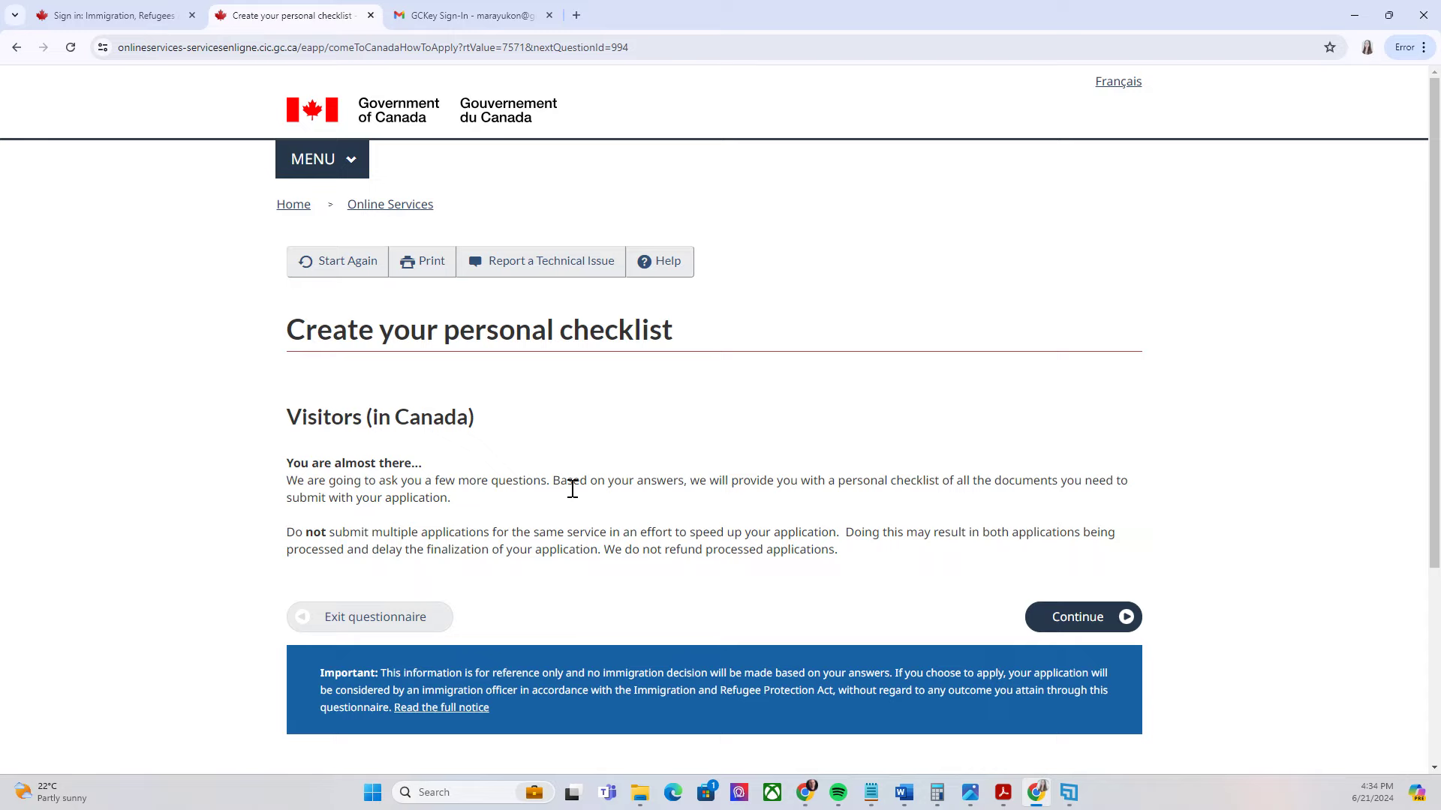
scroll(523, 436, "down", 1)
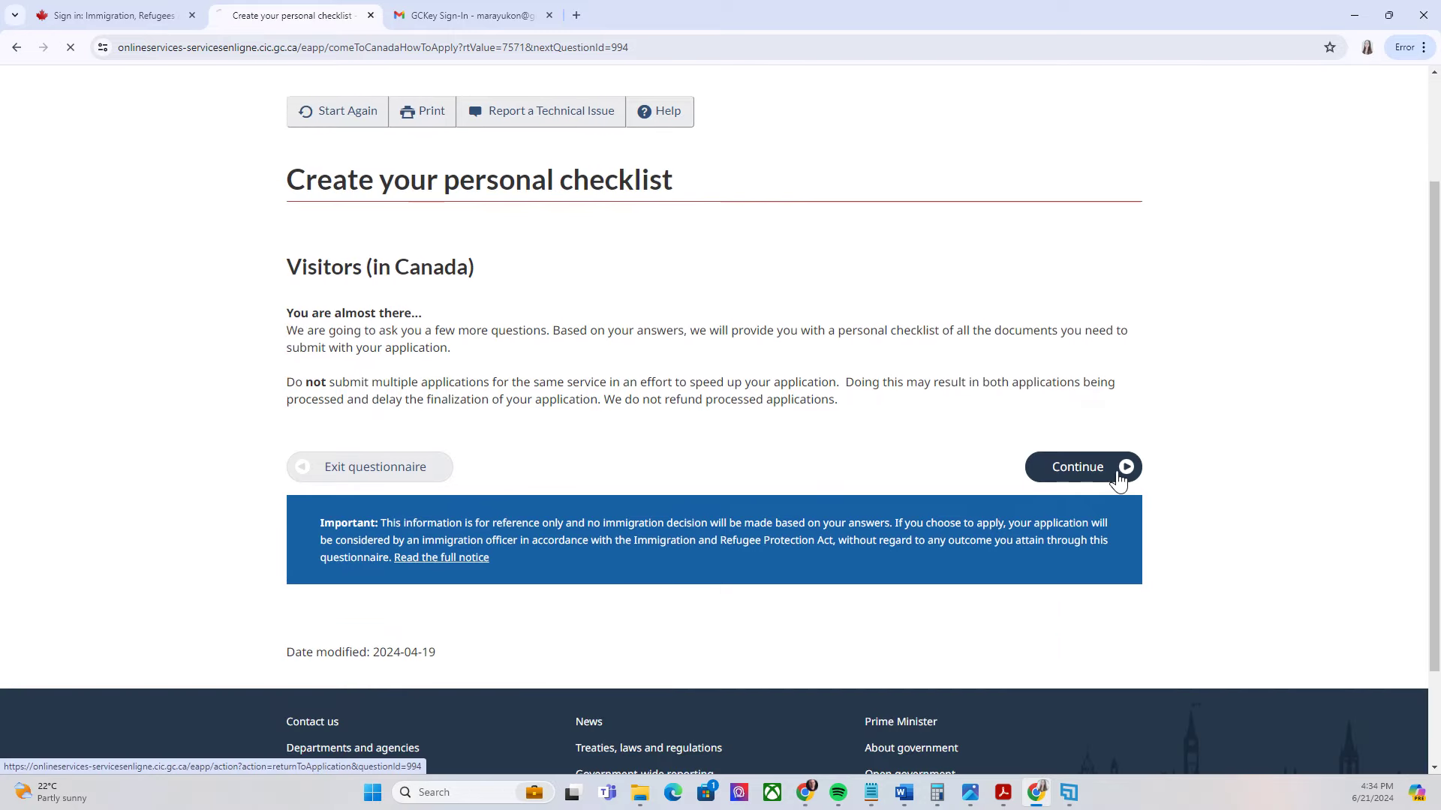
left_click(1126, 466)
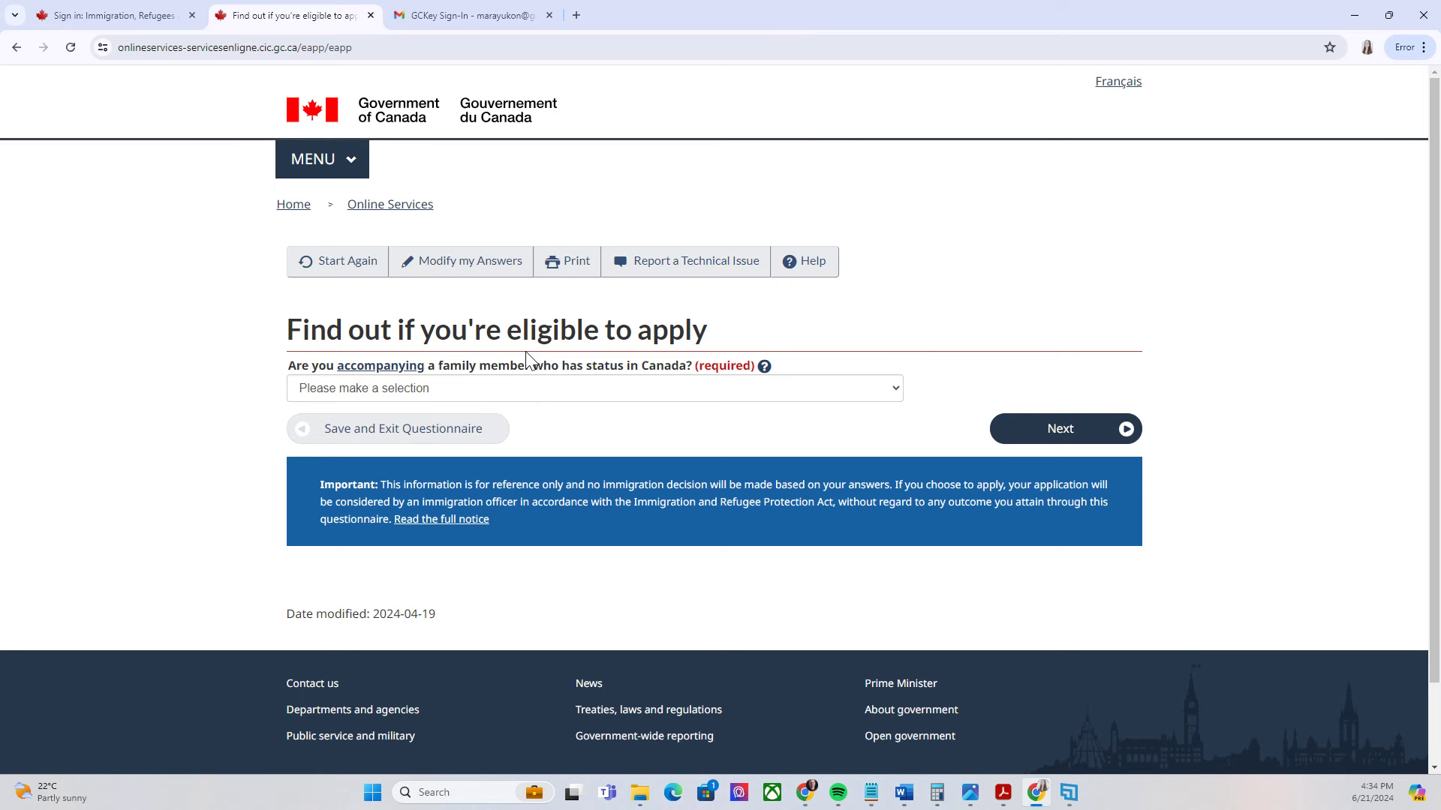
left_click(553, 394)
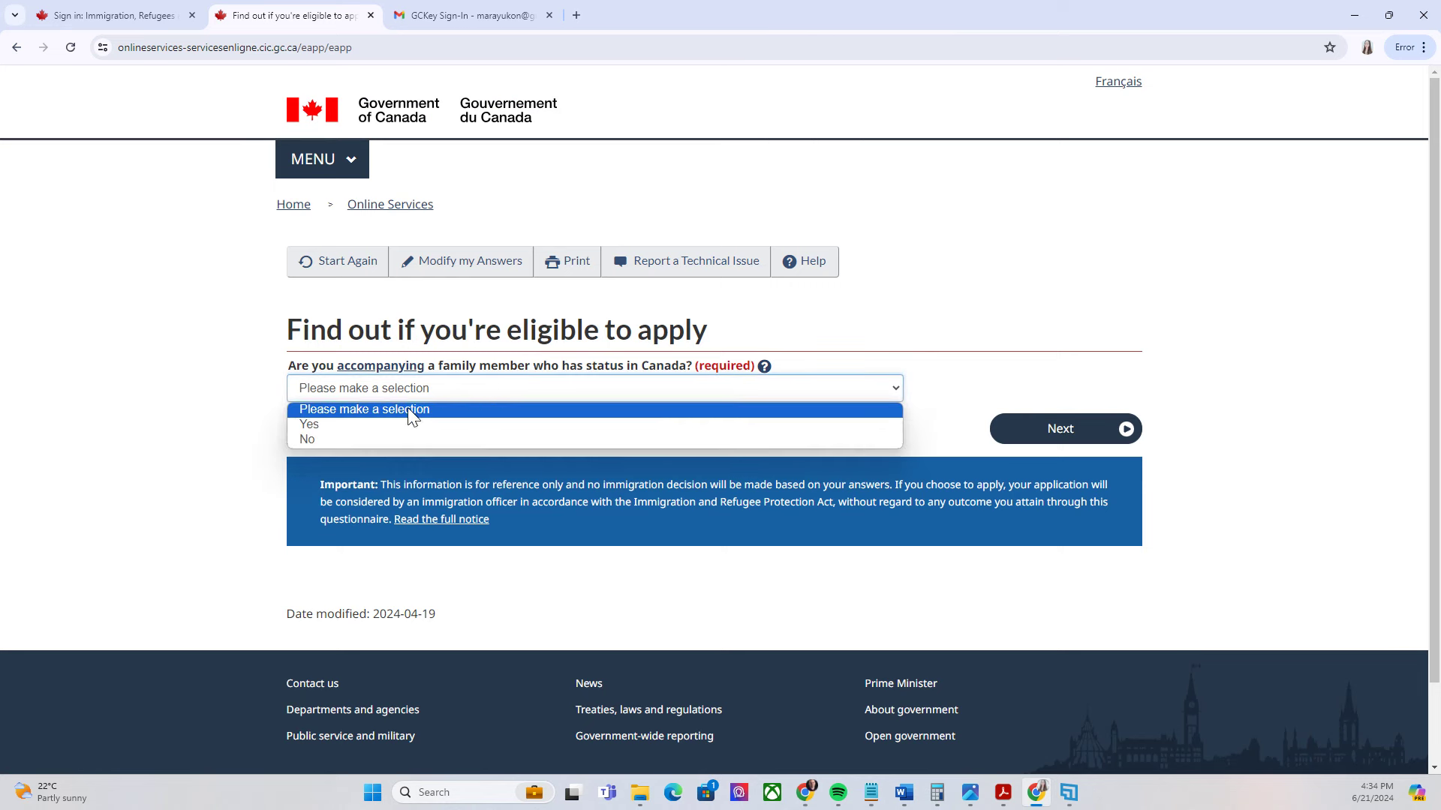
left_click(327, 440)
left_click(1125, 426)
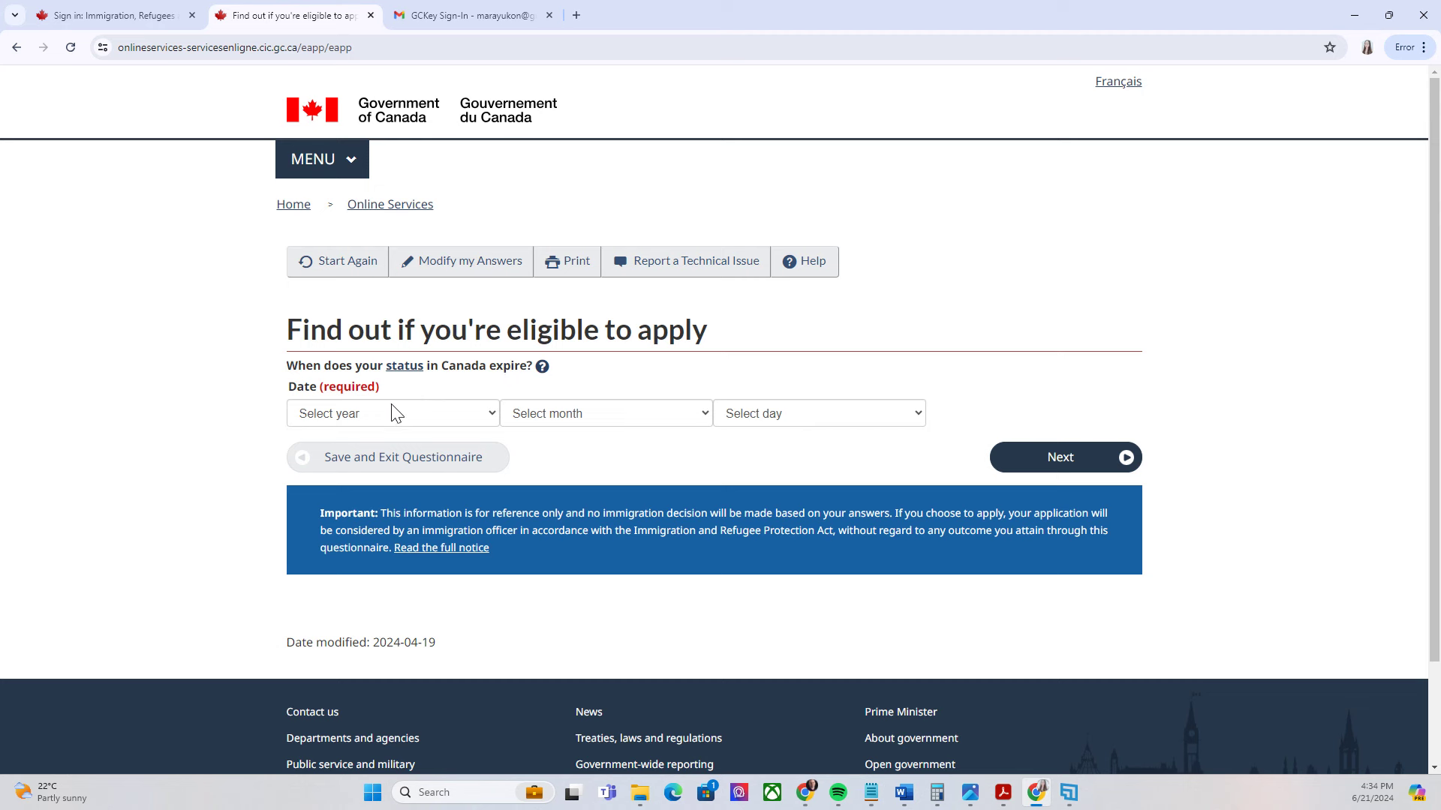
Pick 2024 as the year your status in Canada expires
left_click(488, 419)
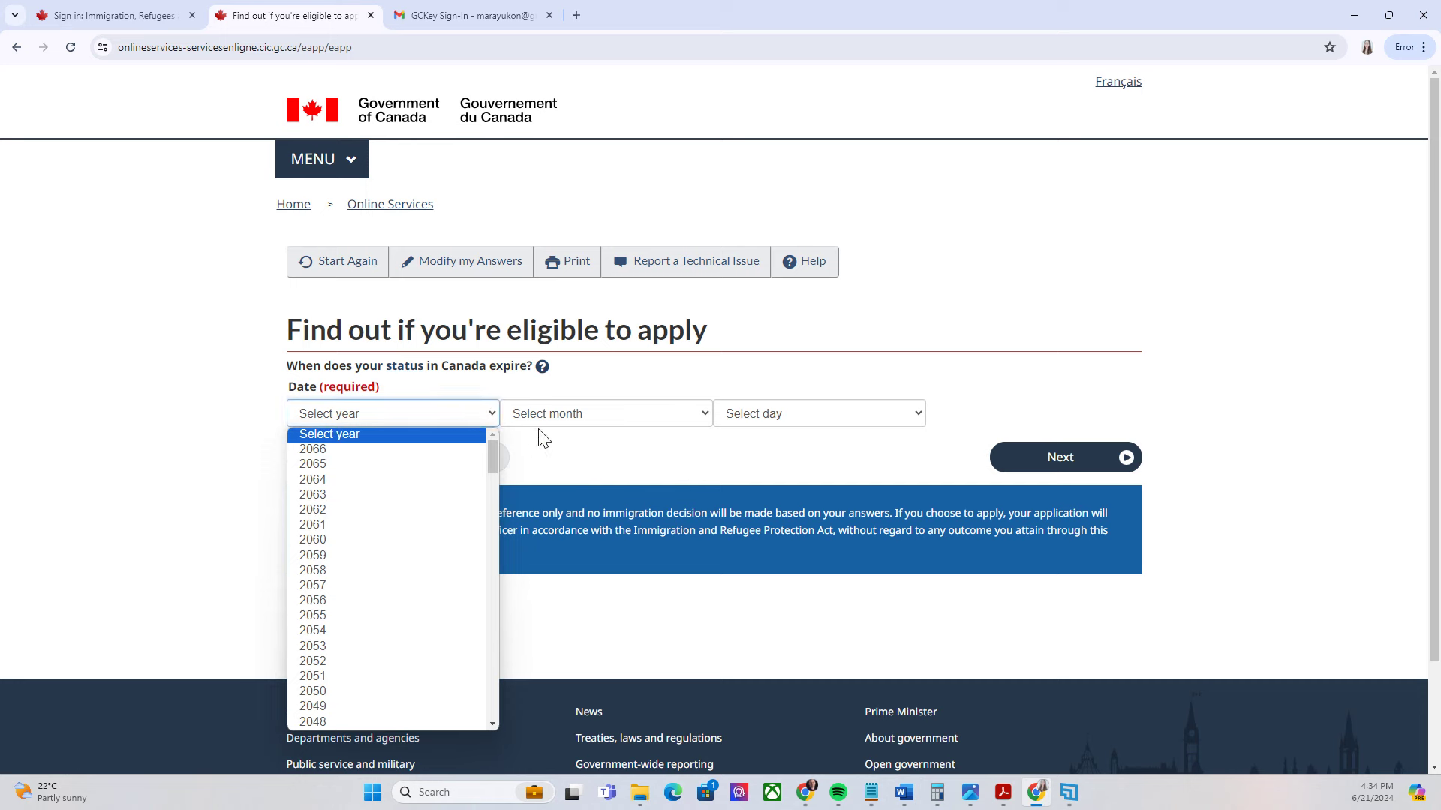
left_click(600, 440)
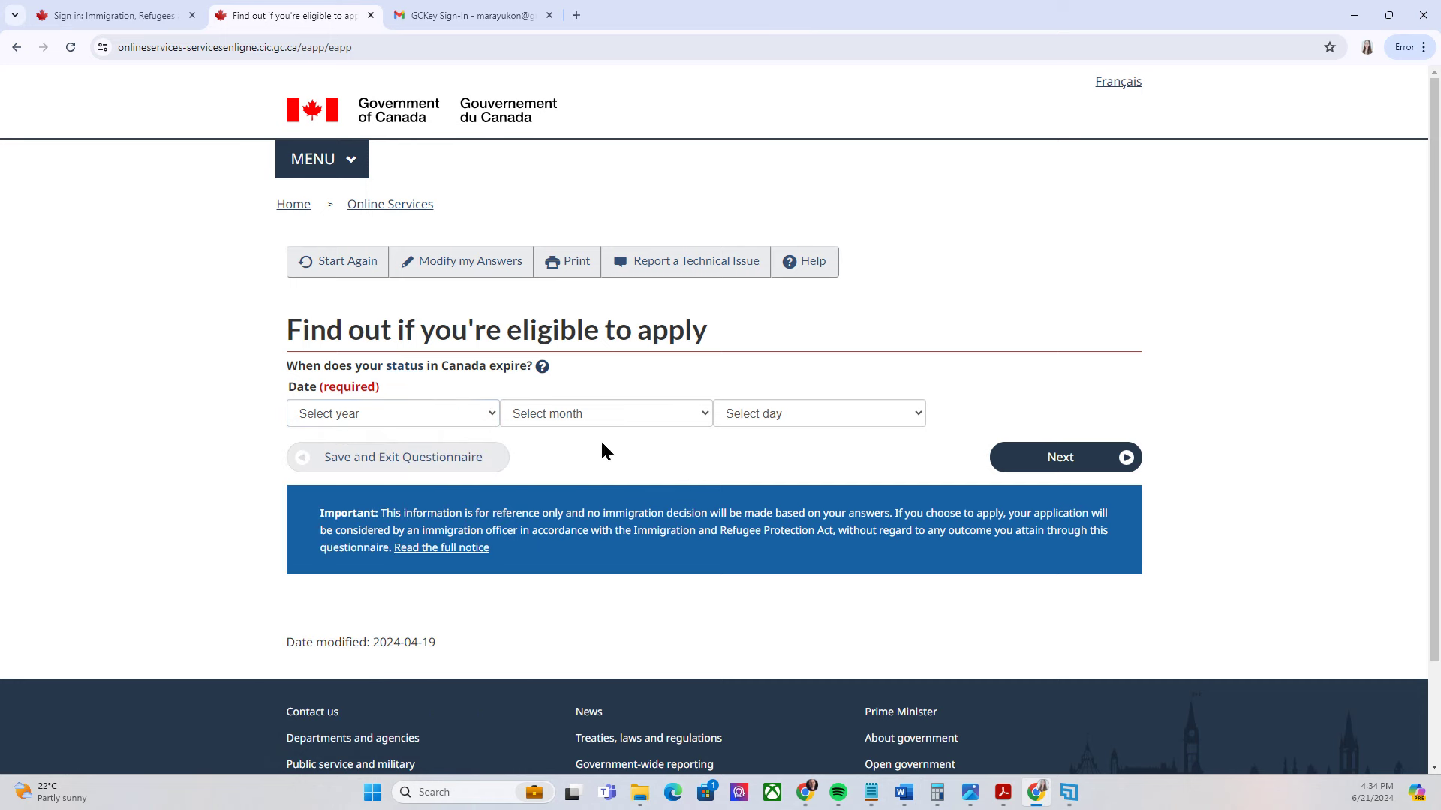
left_click(486, 423)
scroll(492, 448, "down", 5)
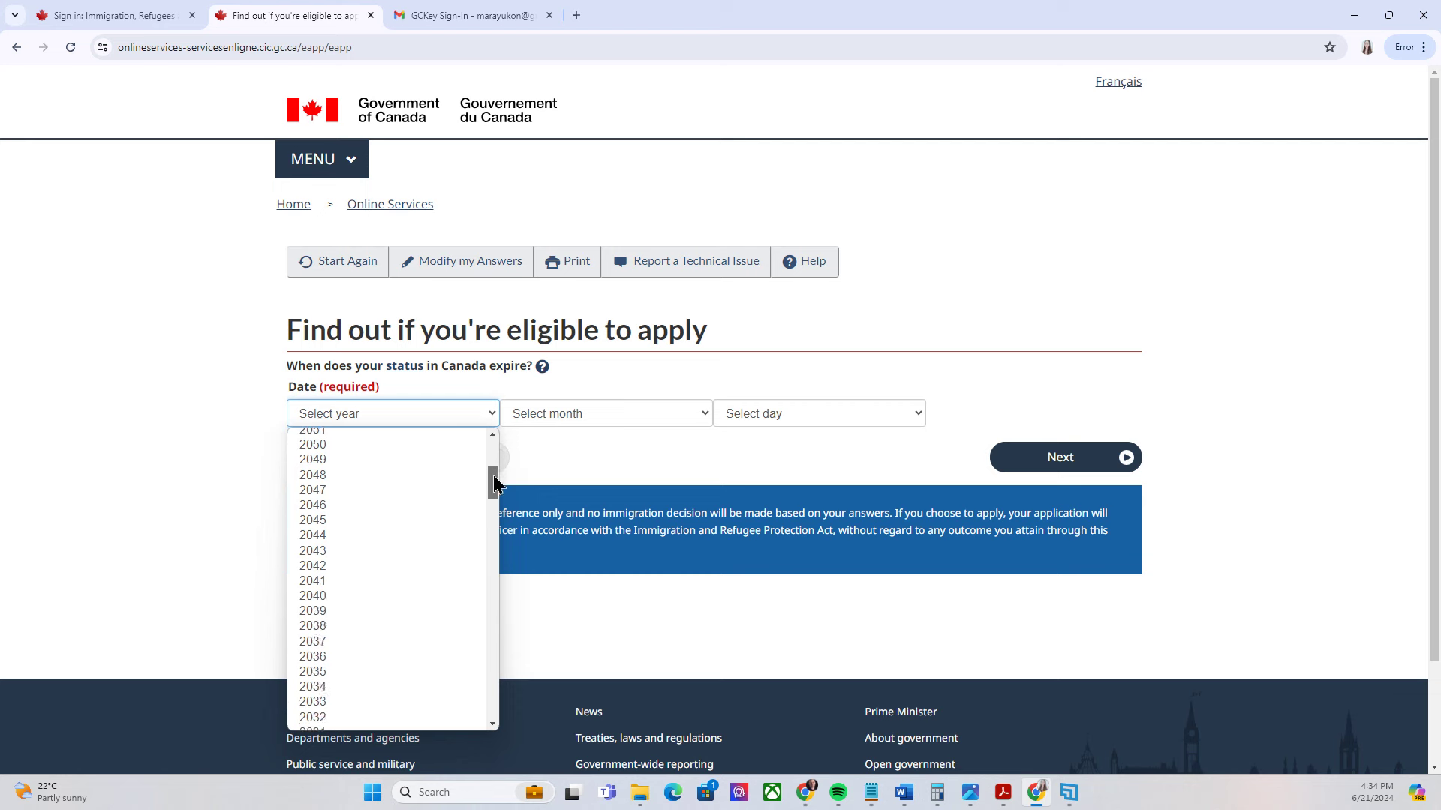
left_click(323, 585)
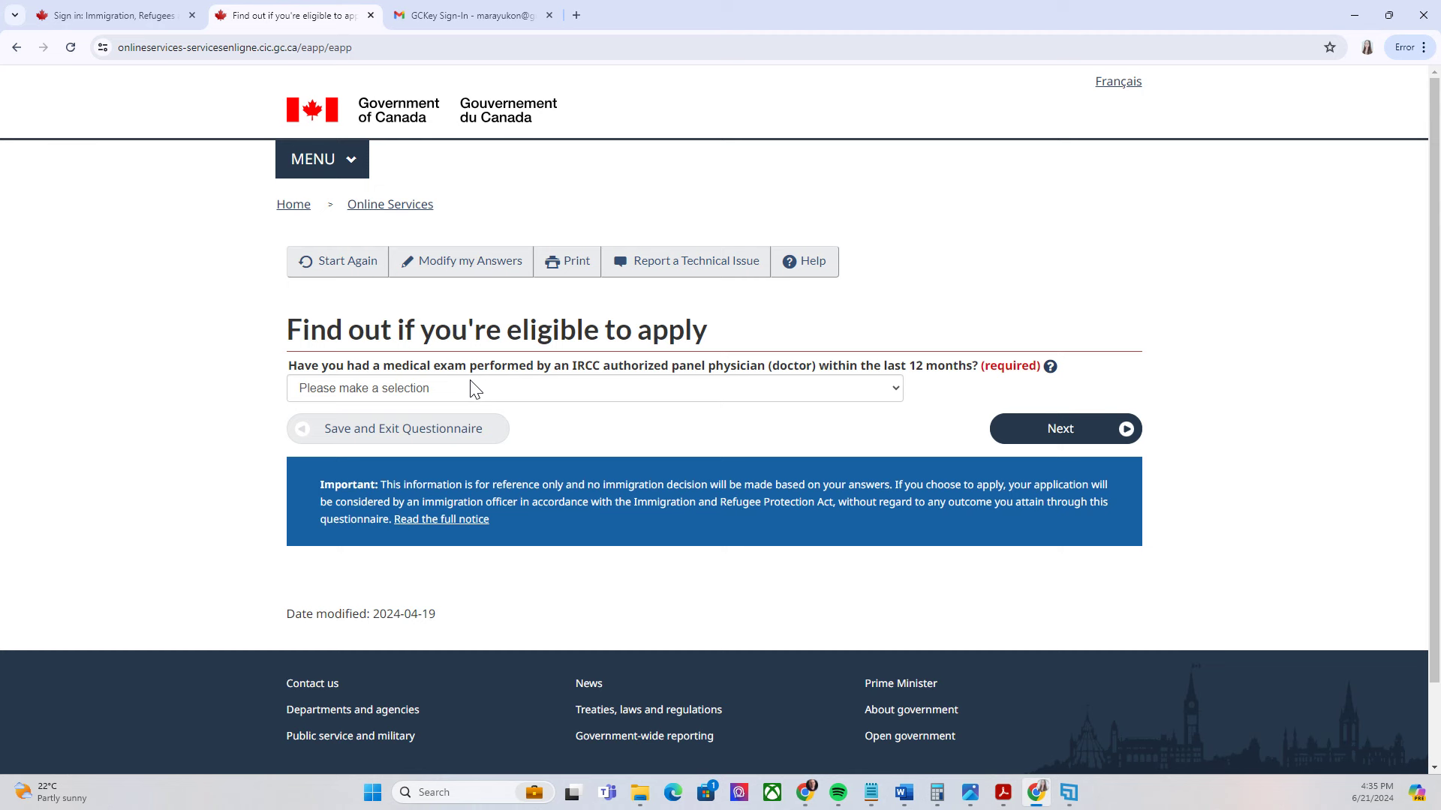
Answer No to having had a medical exam and move on
left_click(471, 387)
left_click(912, 394)
left_click(843, 383)
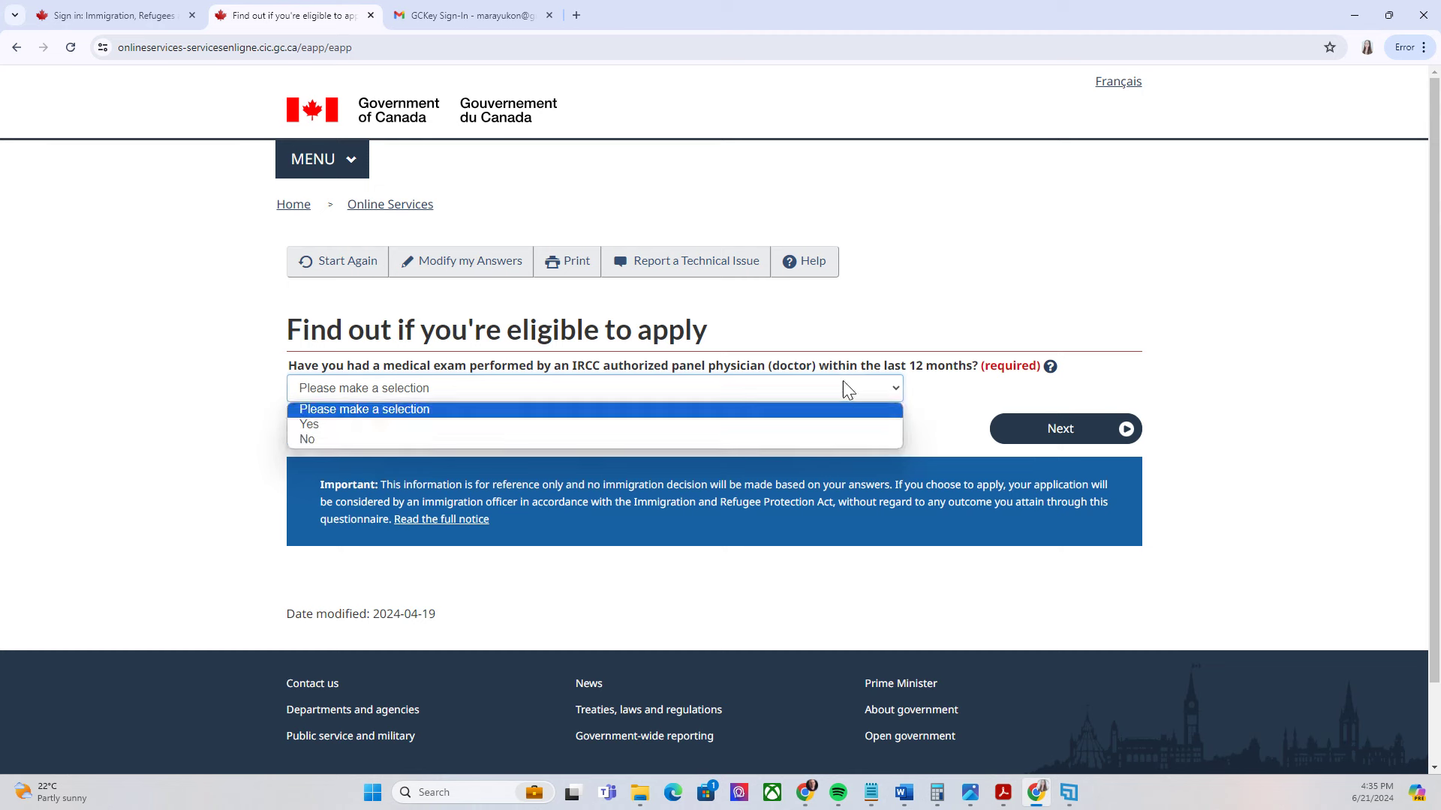
left_click(379, 443)
left_click(1125, 430)
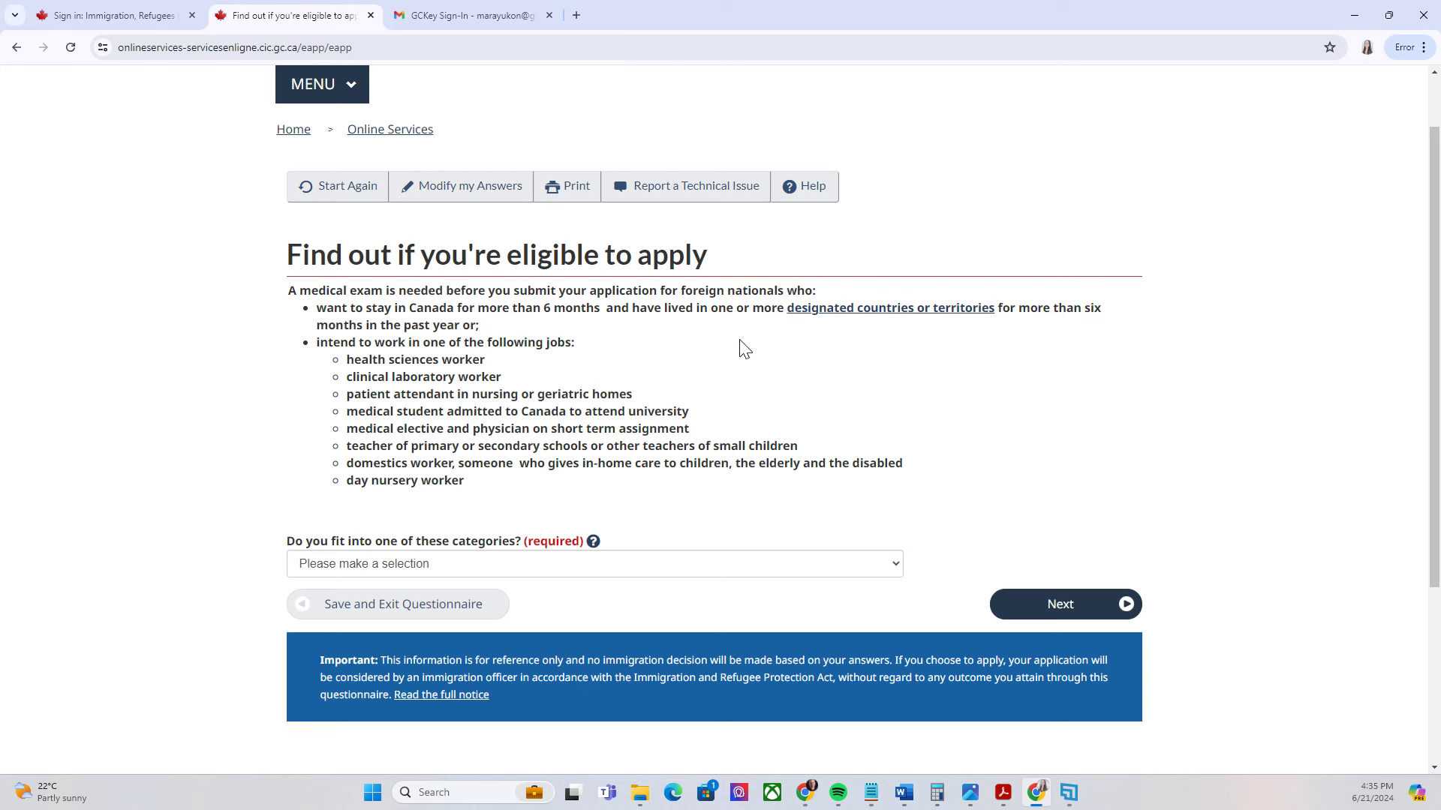
Answer No to the medical categories and No to applying for a family member
left_click(871, 571)
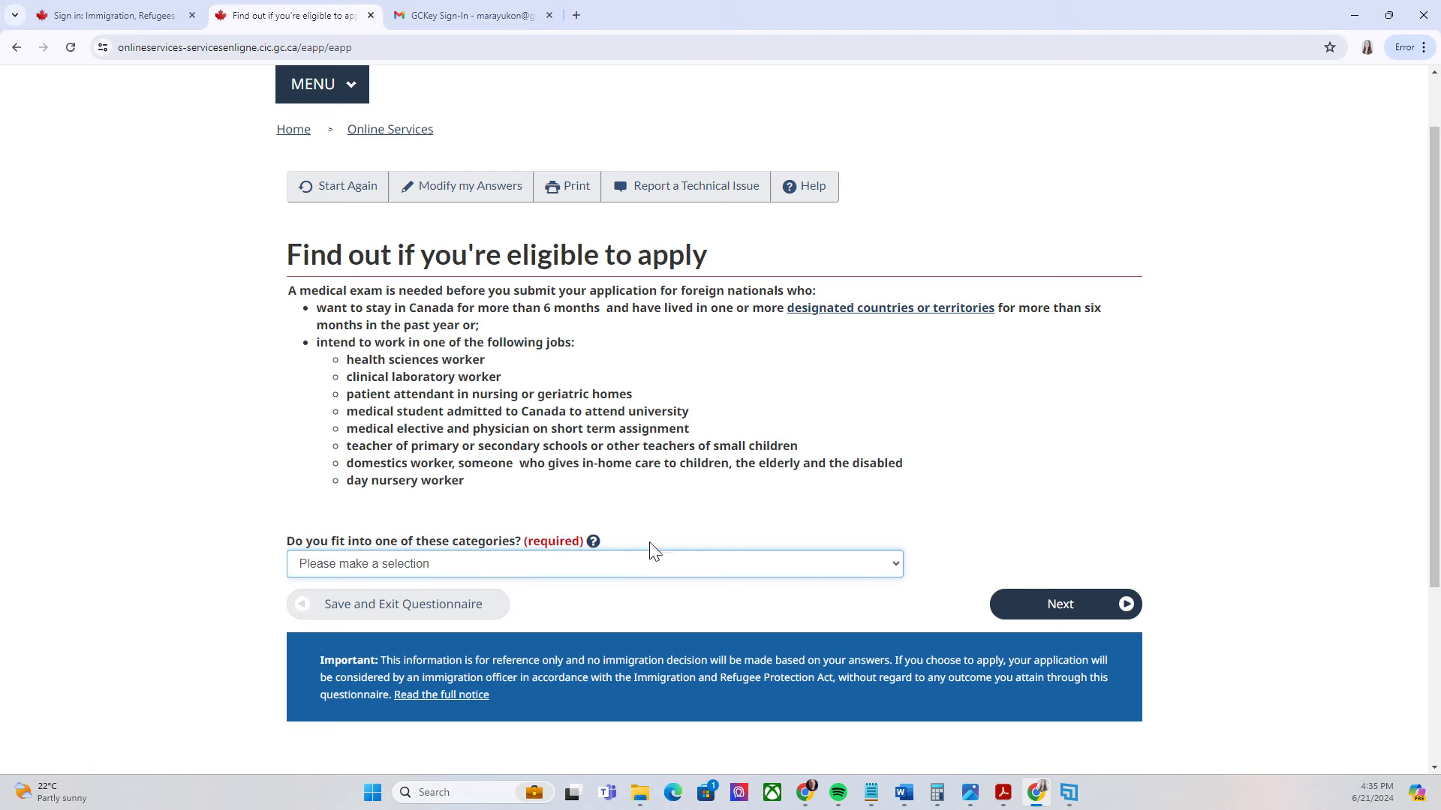
left_click(672, 565)
left_click(330, 615)
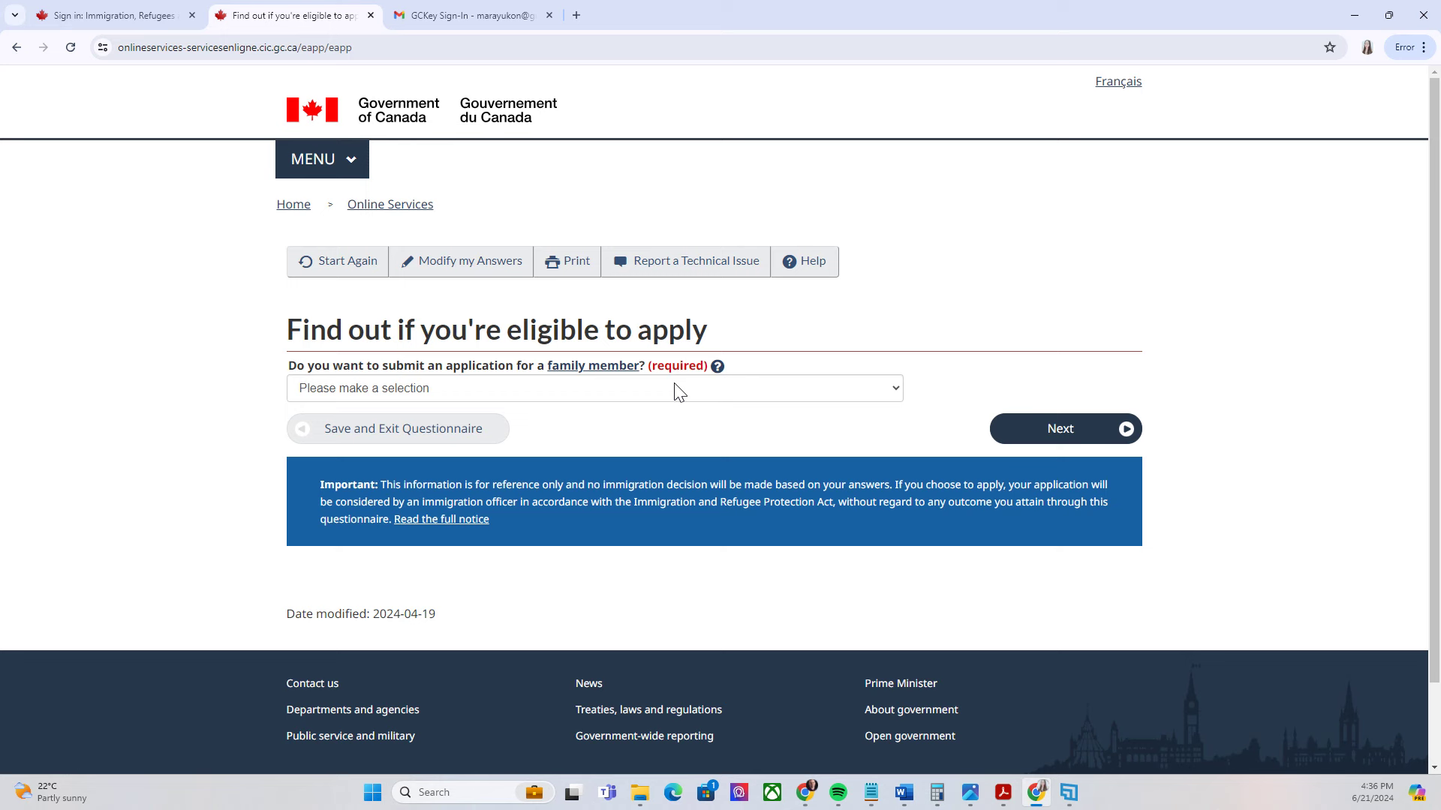
left_click(675, 389)
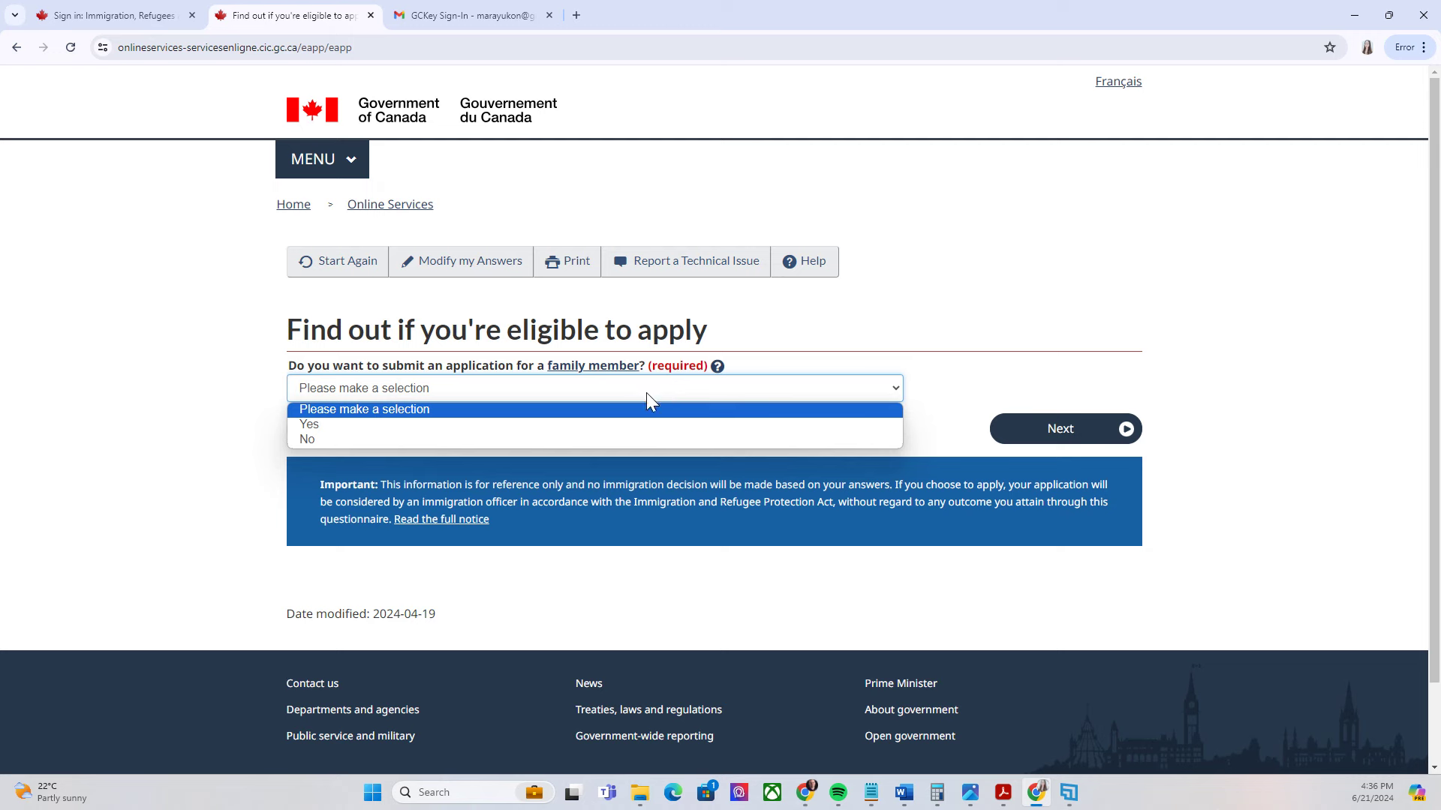
left_click(488, 448)
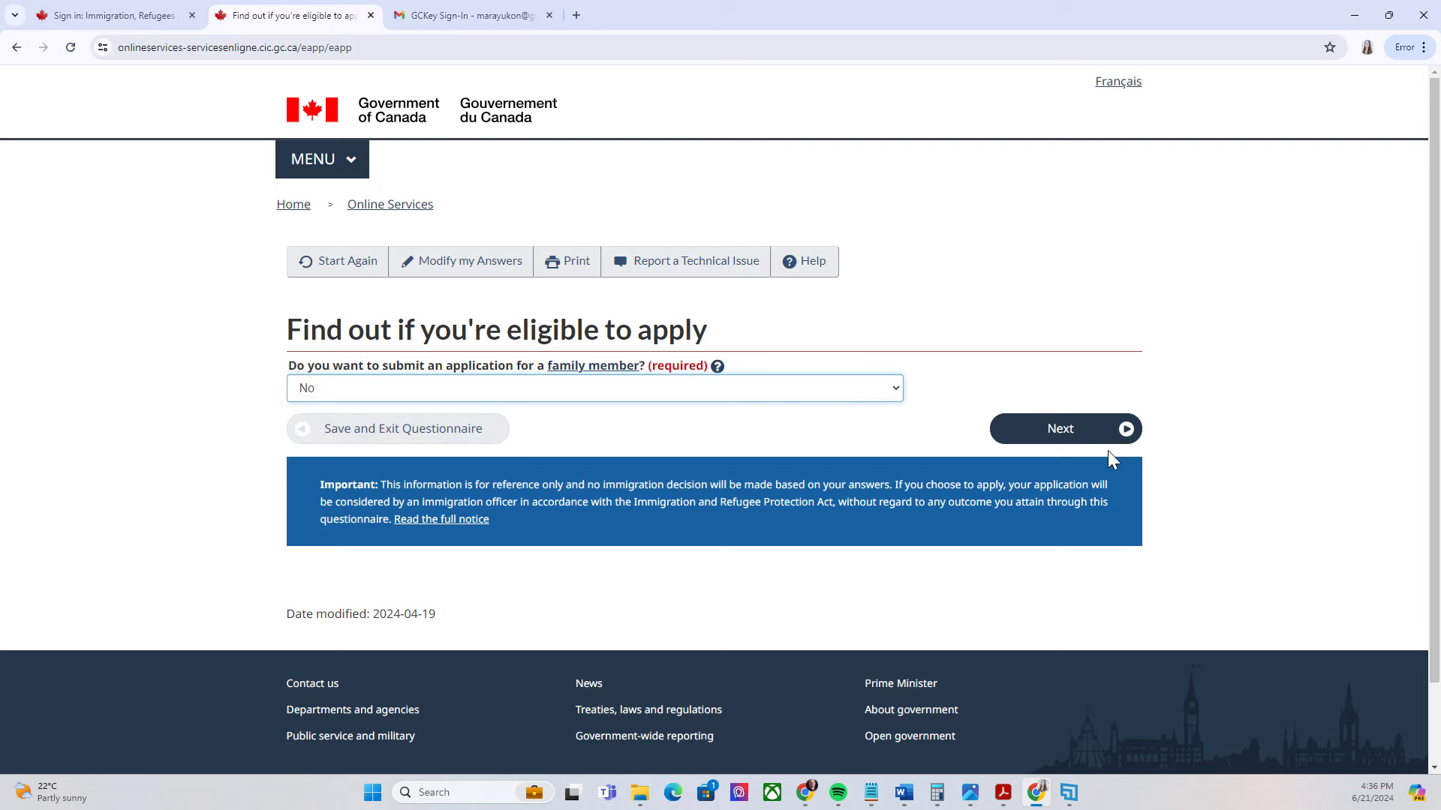
left_click(1132, 442)
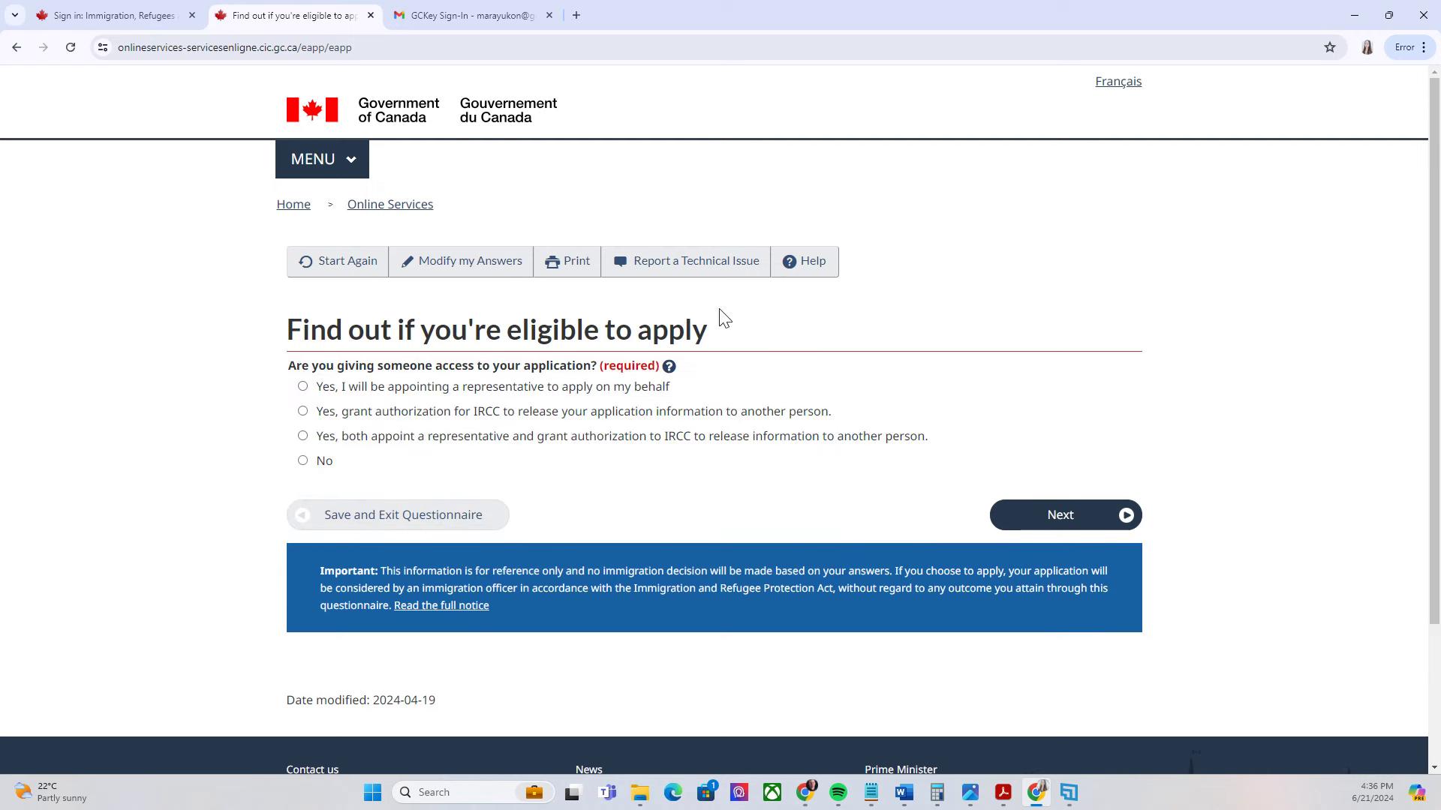
Answer No to giving anyone application access and Yes to previously giving biometrics
left_click(303, 461)
left_click(1127, 518)
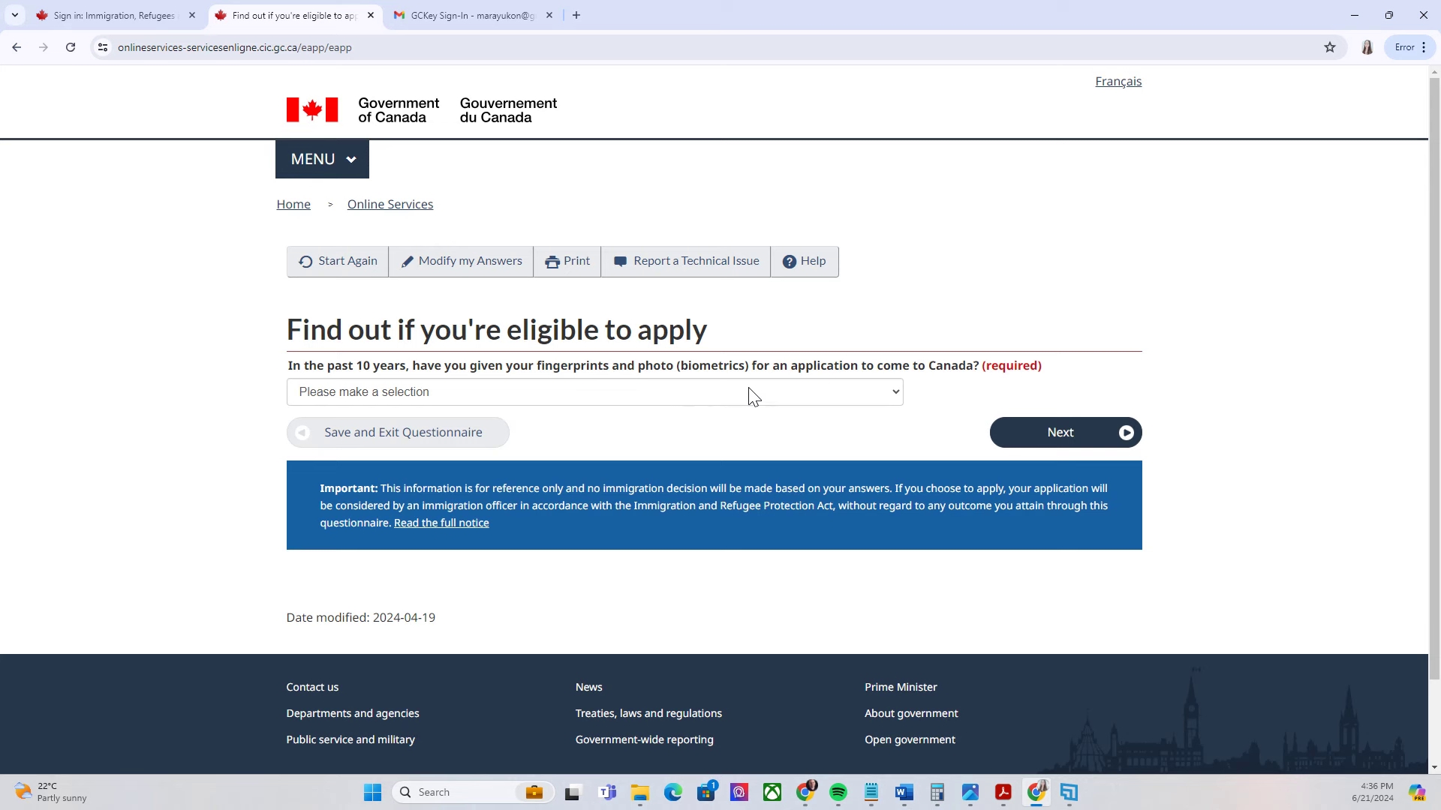
left_click(822, 395)
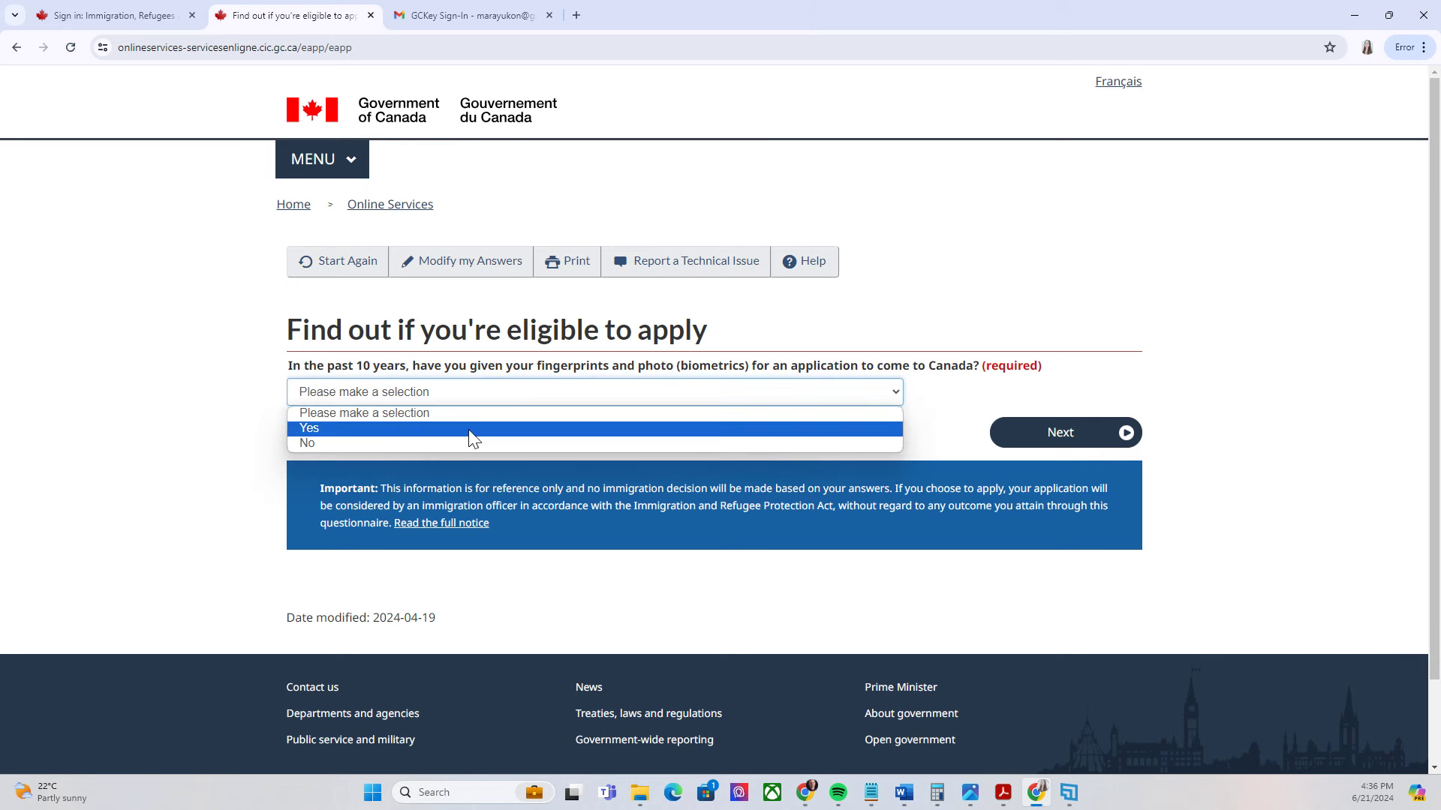
left_click(368, 425)
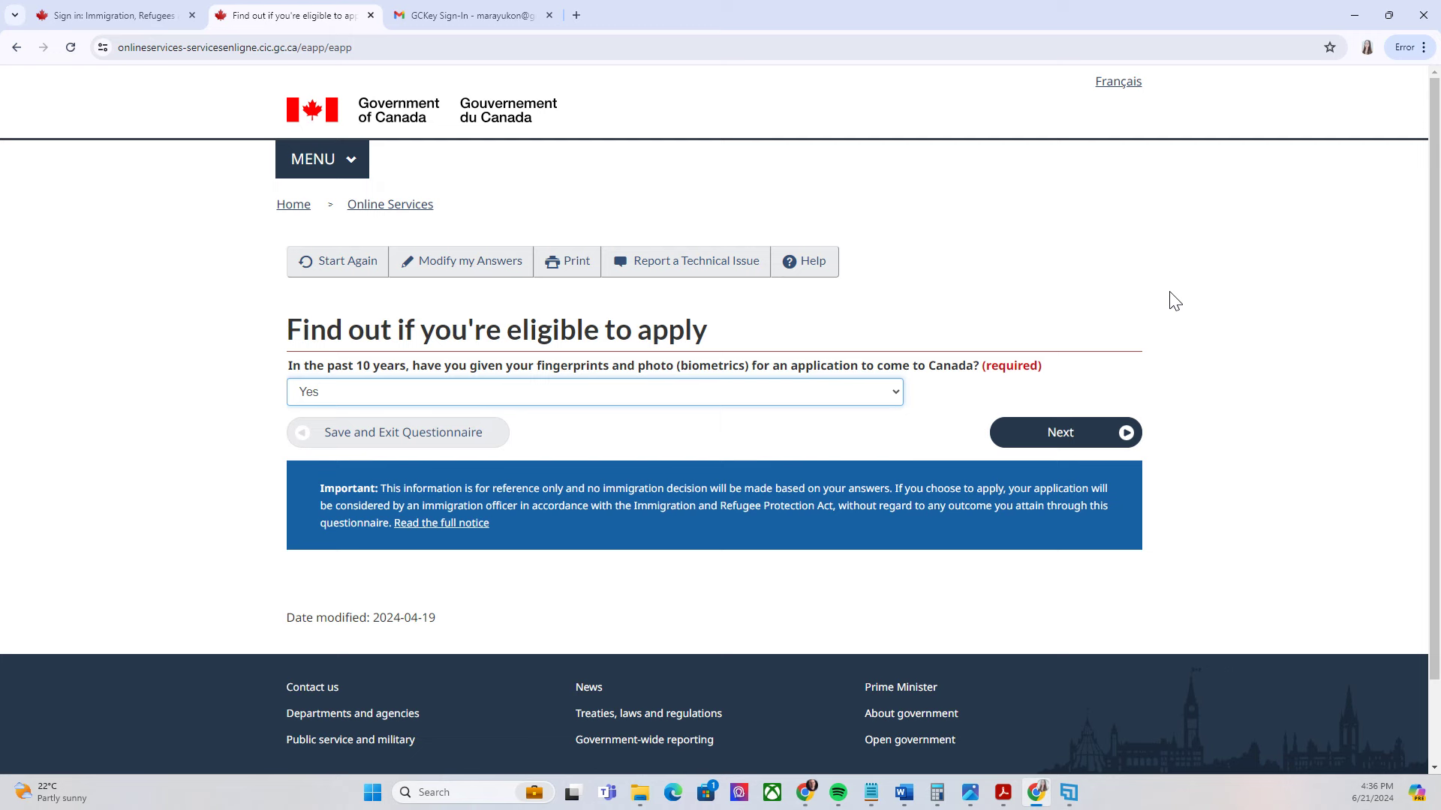
key("Return")
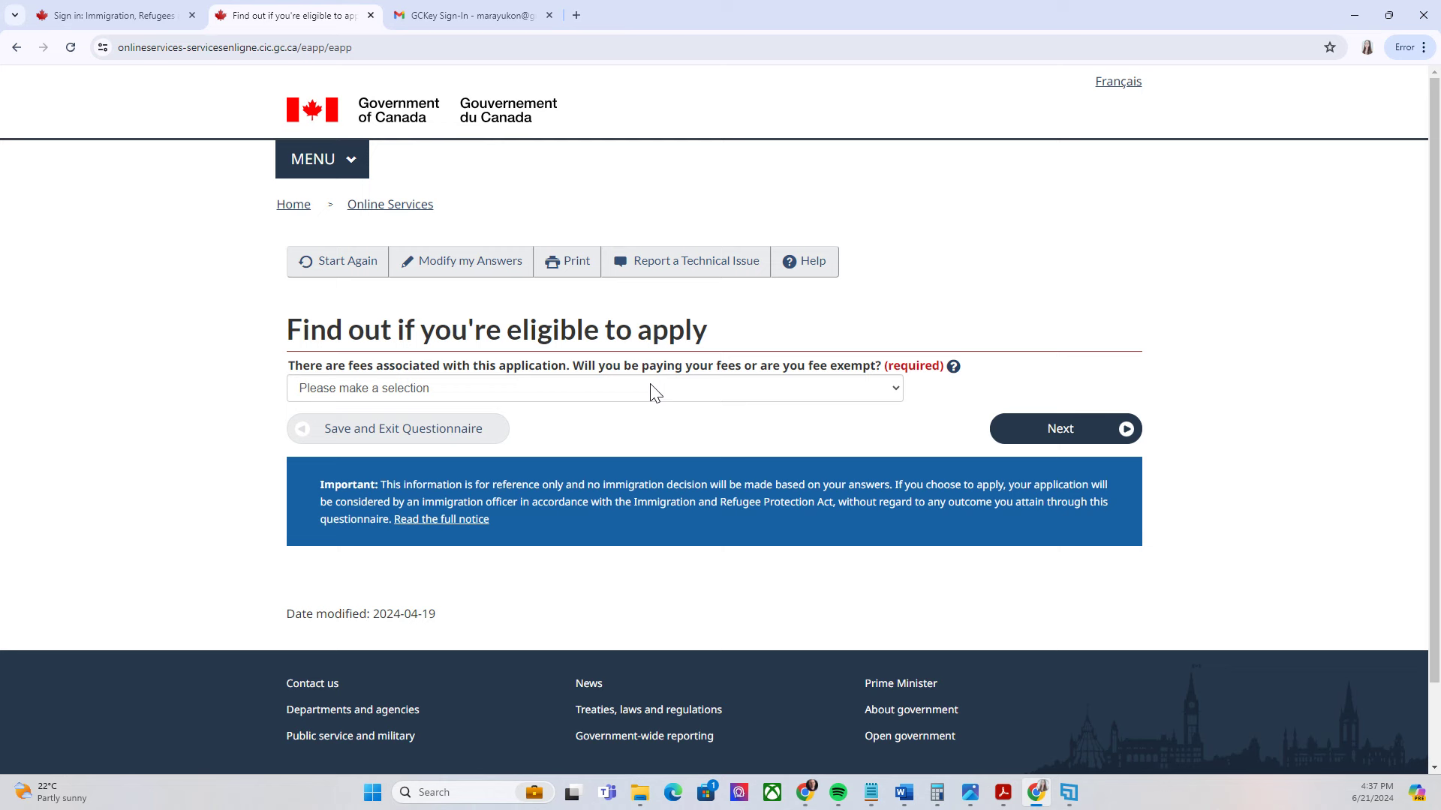
Choose 'Yes, I will be paying' fees, Yes to digital copies, Yes to paying online, then review answers
left_click(689, 387)
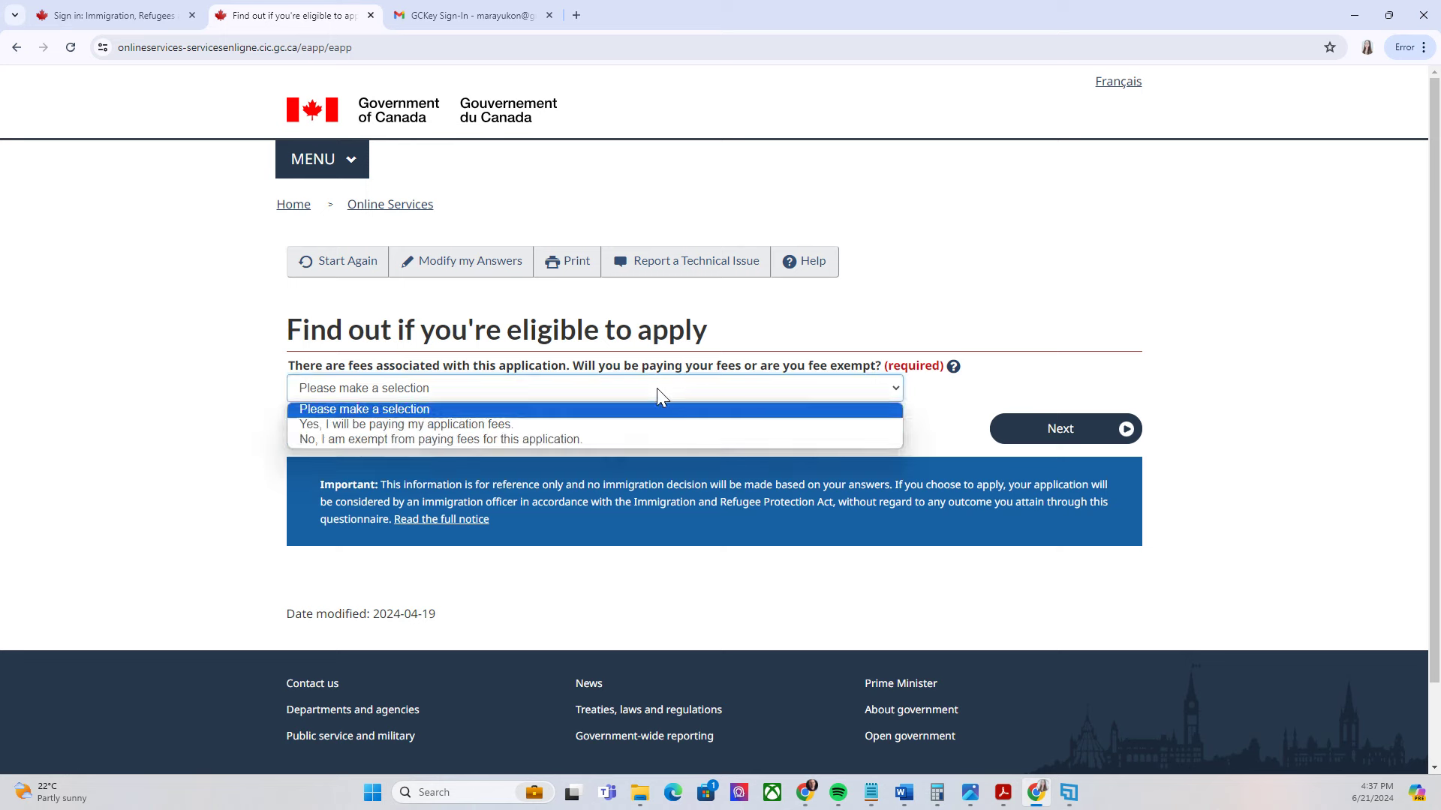
left_click(438, 424)
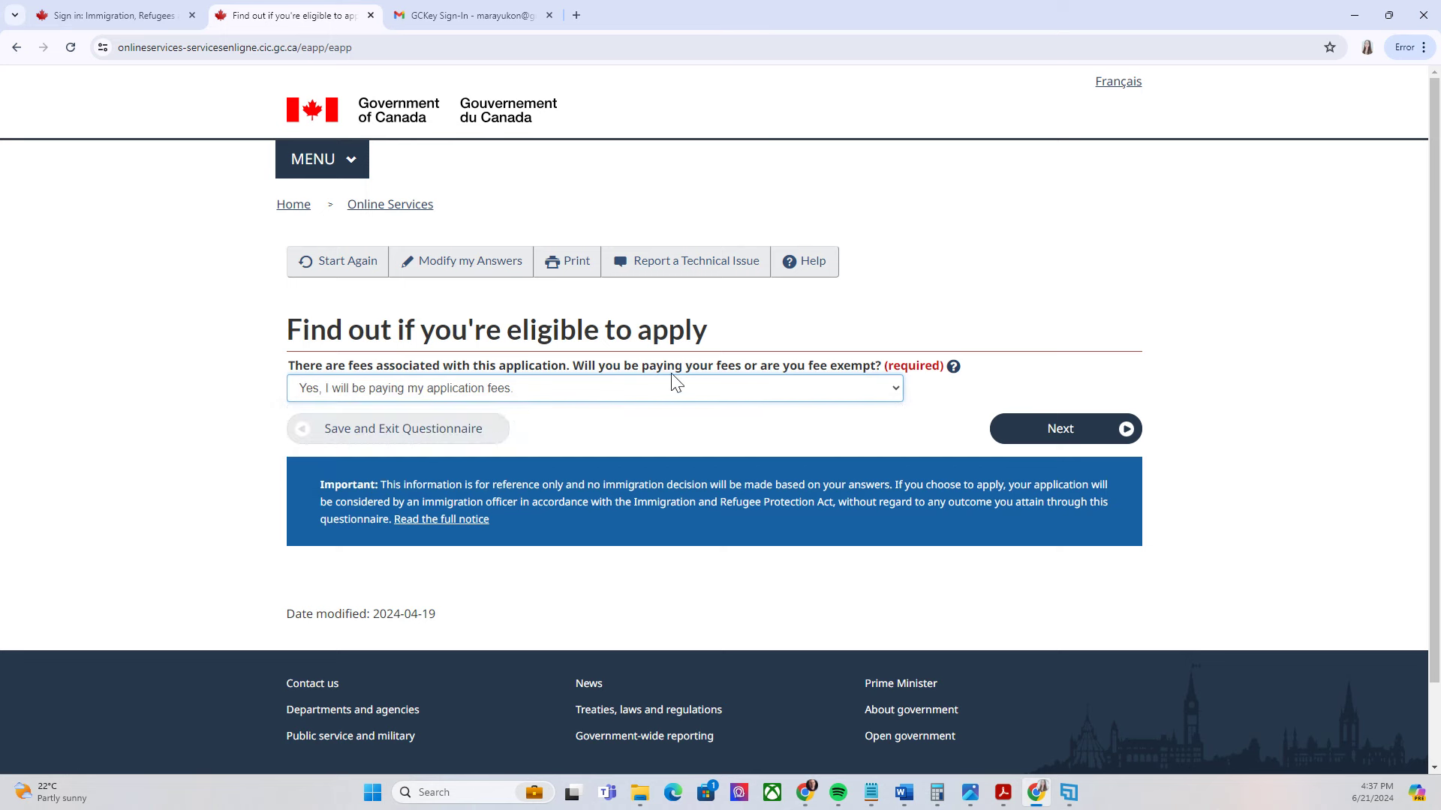
left_click(1129, 434)
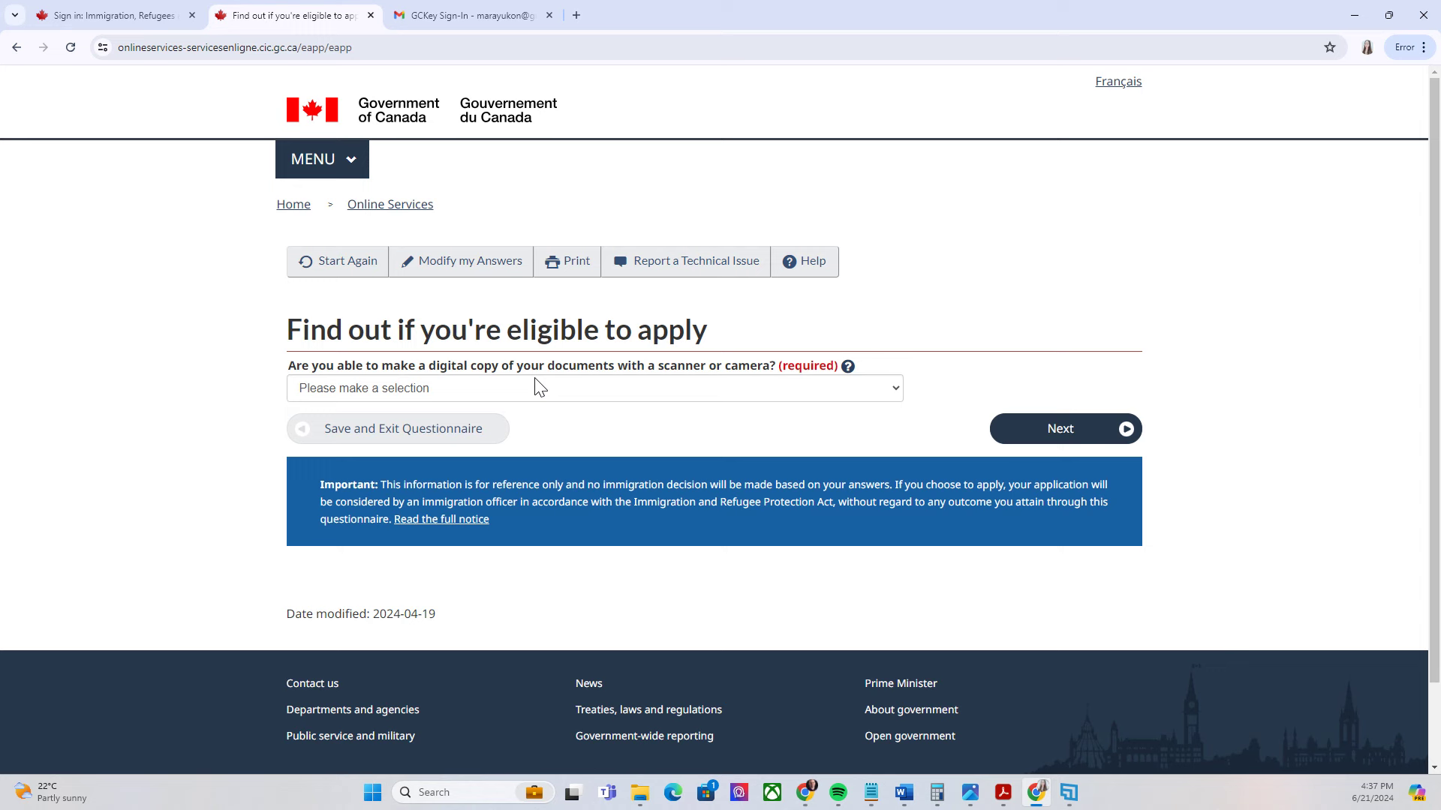
left_click(553, 387)
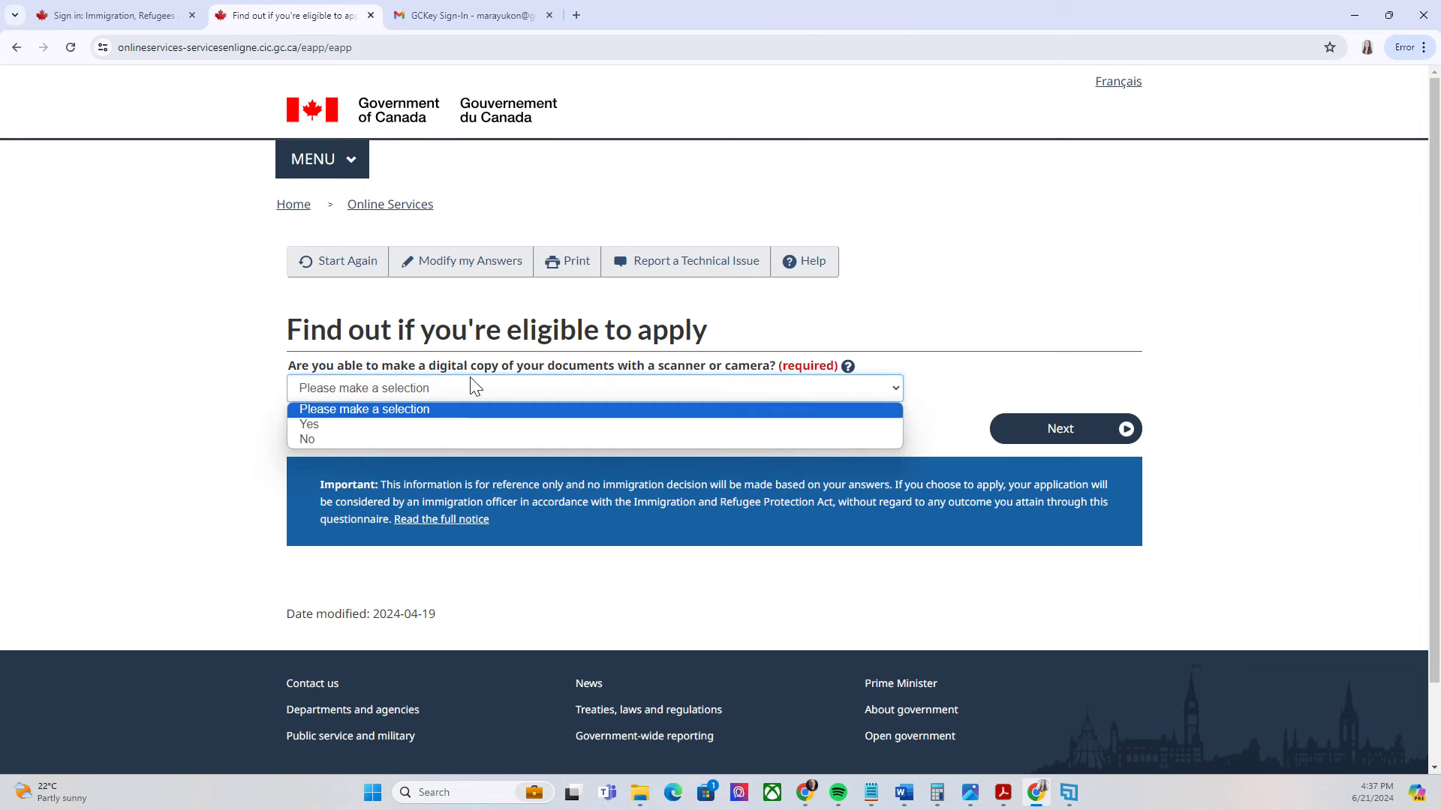
left_click(309, 421)
left_click(1114, 425)
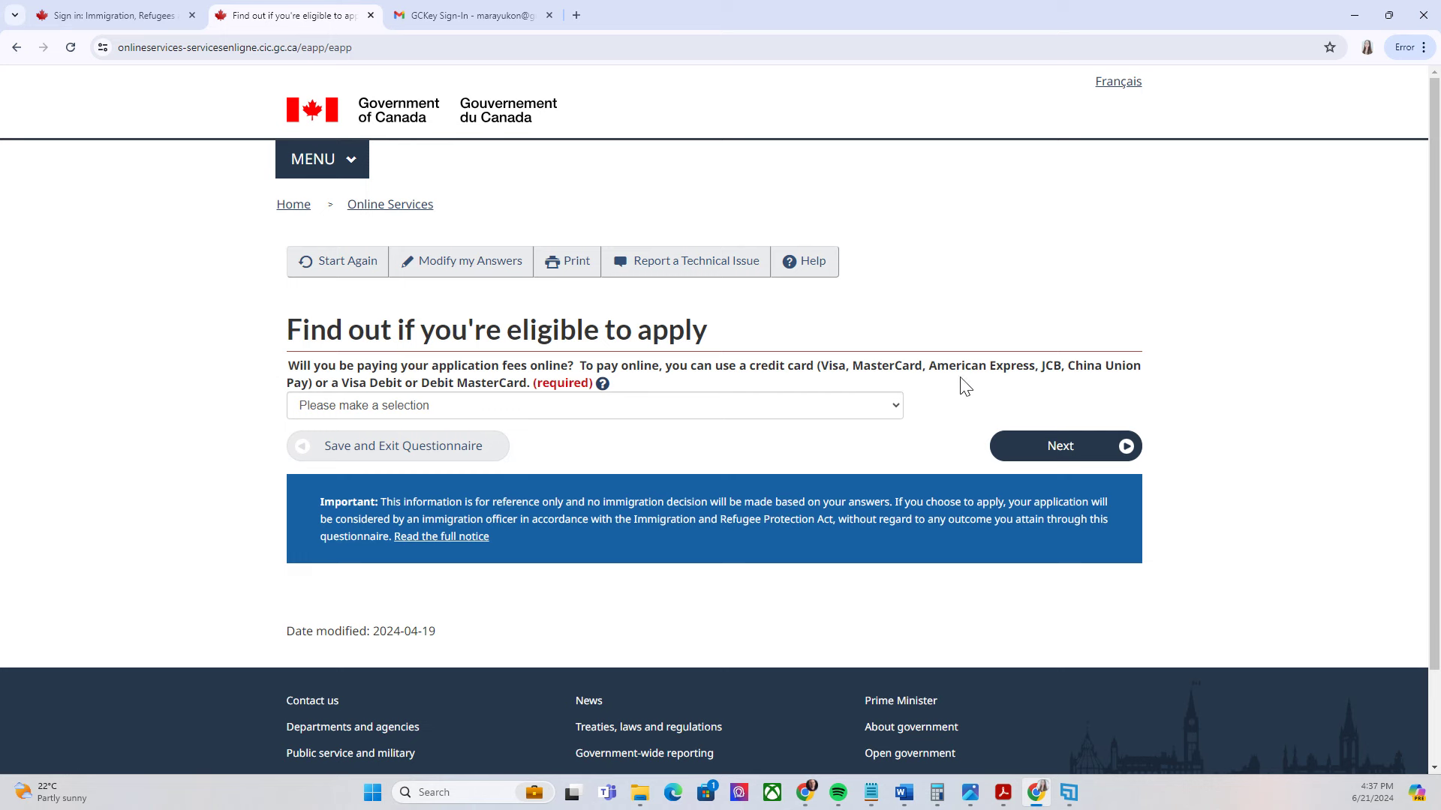
left_click(623, 411)
left_click(332, 443)
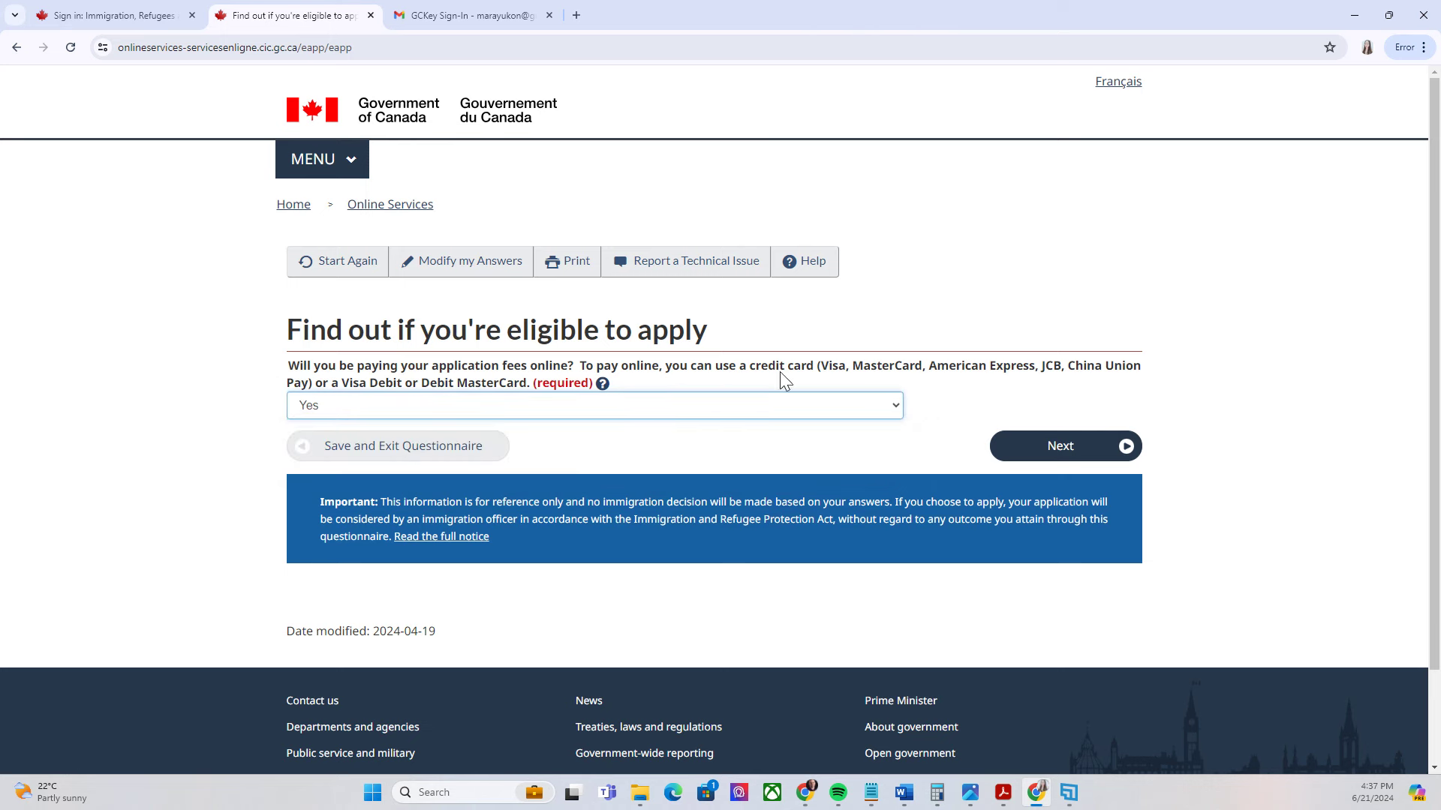
left_click(1129, 449)
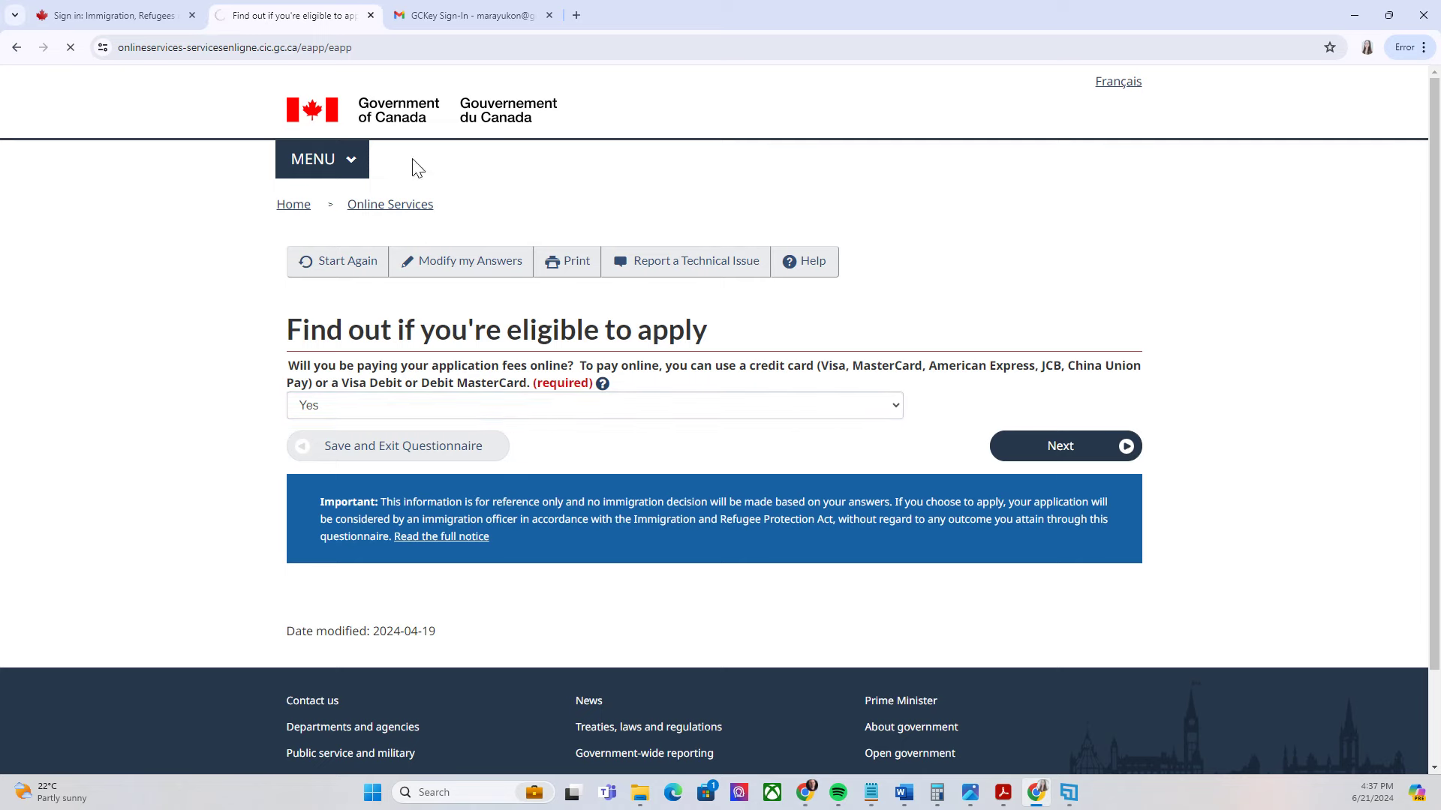
Look over the Review your answers page and accept it to reach the Submitting your application instructions
scroll(986, 183, "down", 5)
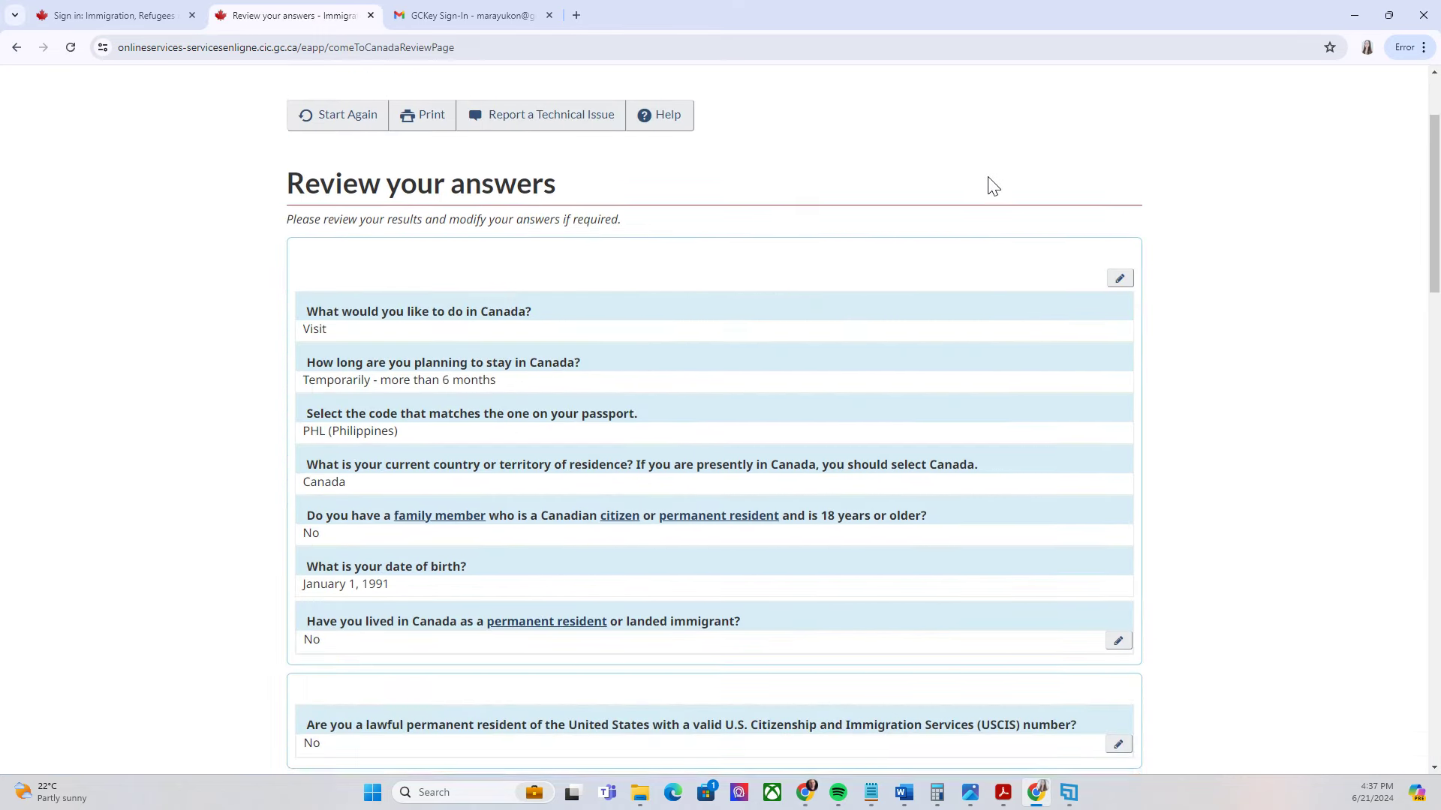
scroll(908, 228, "up", 3)
scroll(621, 334, "up", 2)
scroll(576, 358, "down", 4)
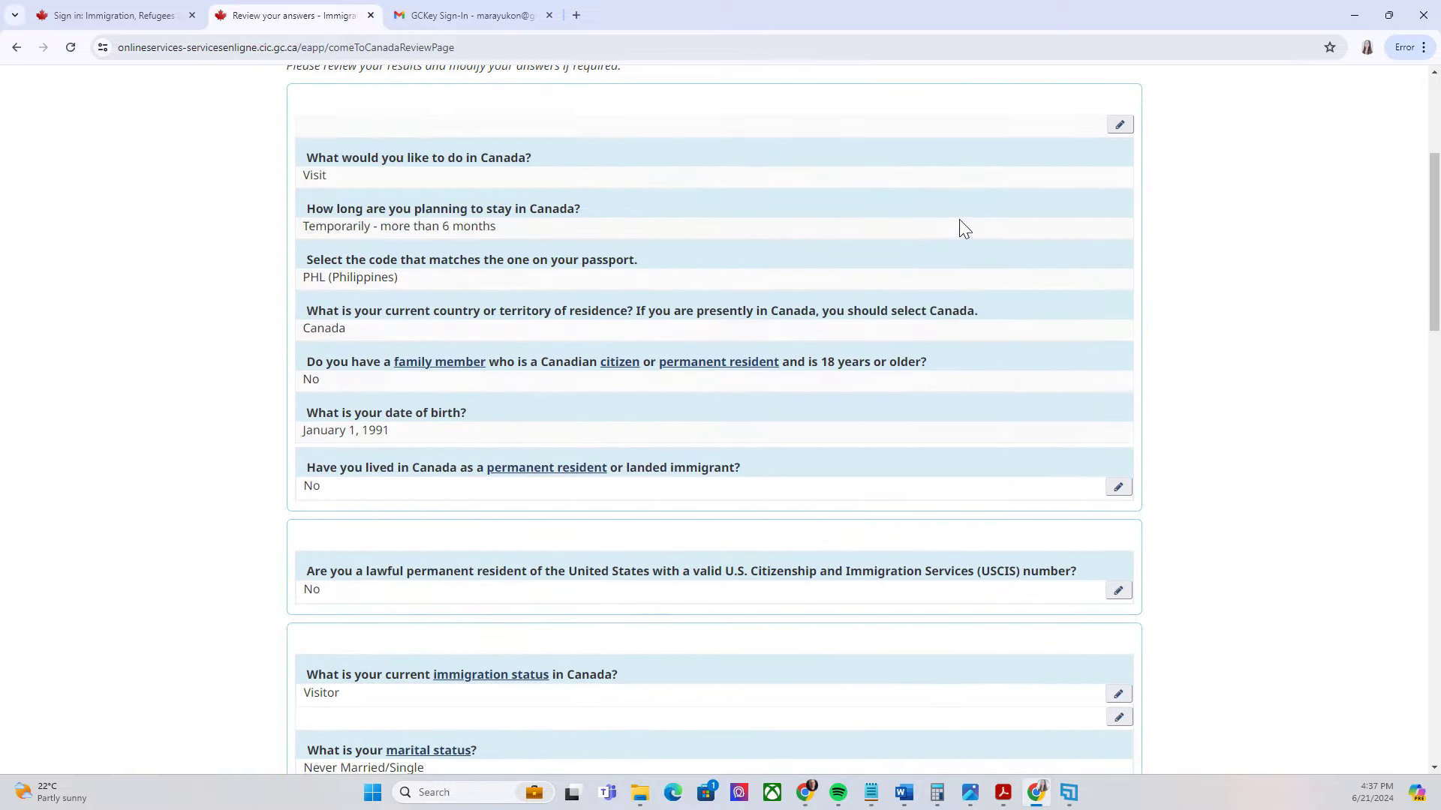
scroll(976, 240, "down", 5)
scroll(1039, 300, "up", 7)
scroll(1116, 259, "down", 15)
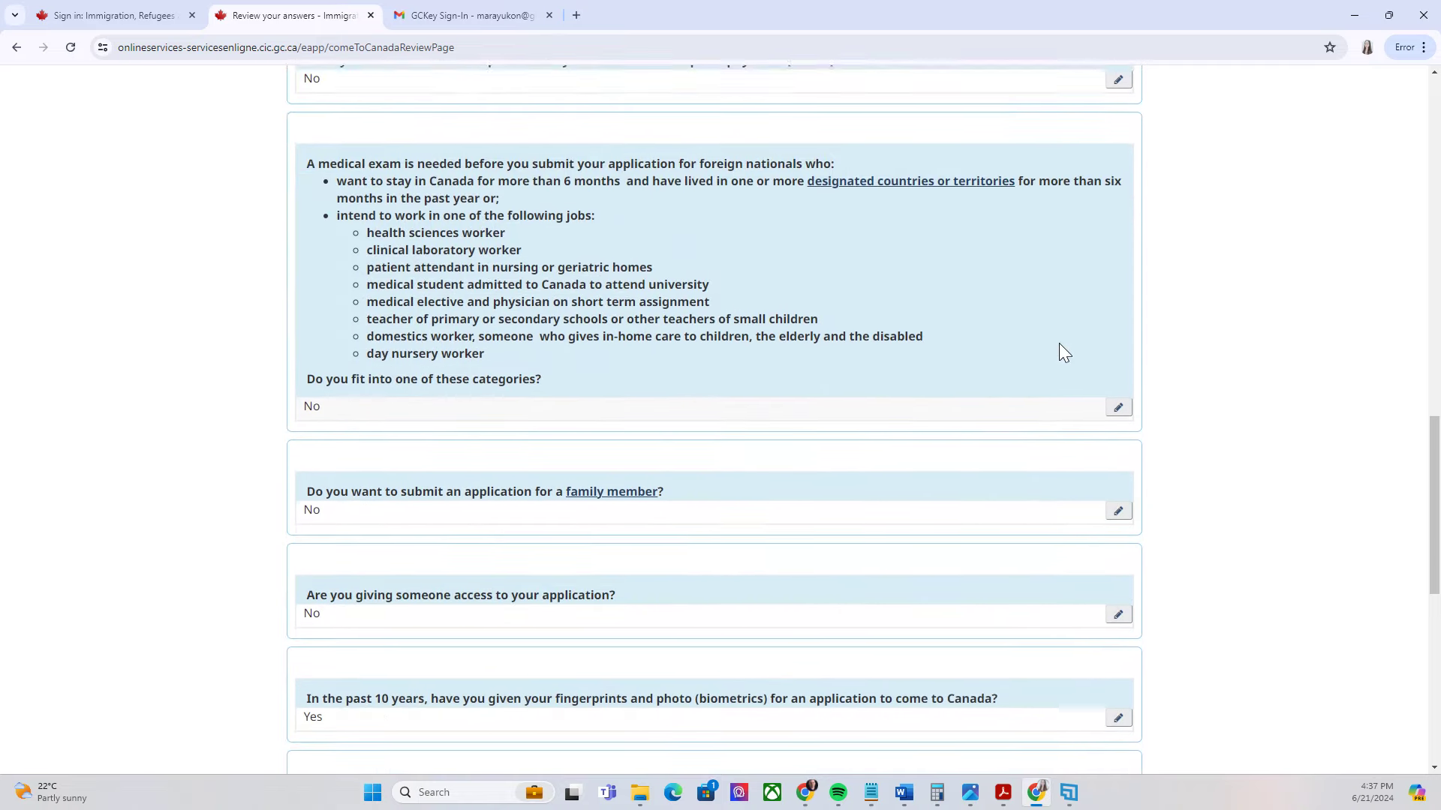
scroll(1056, 348, "down", 6)
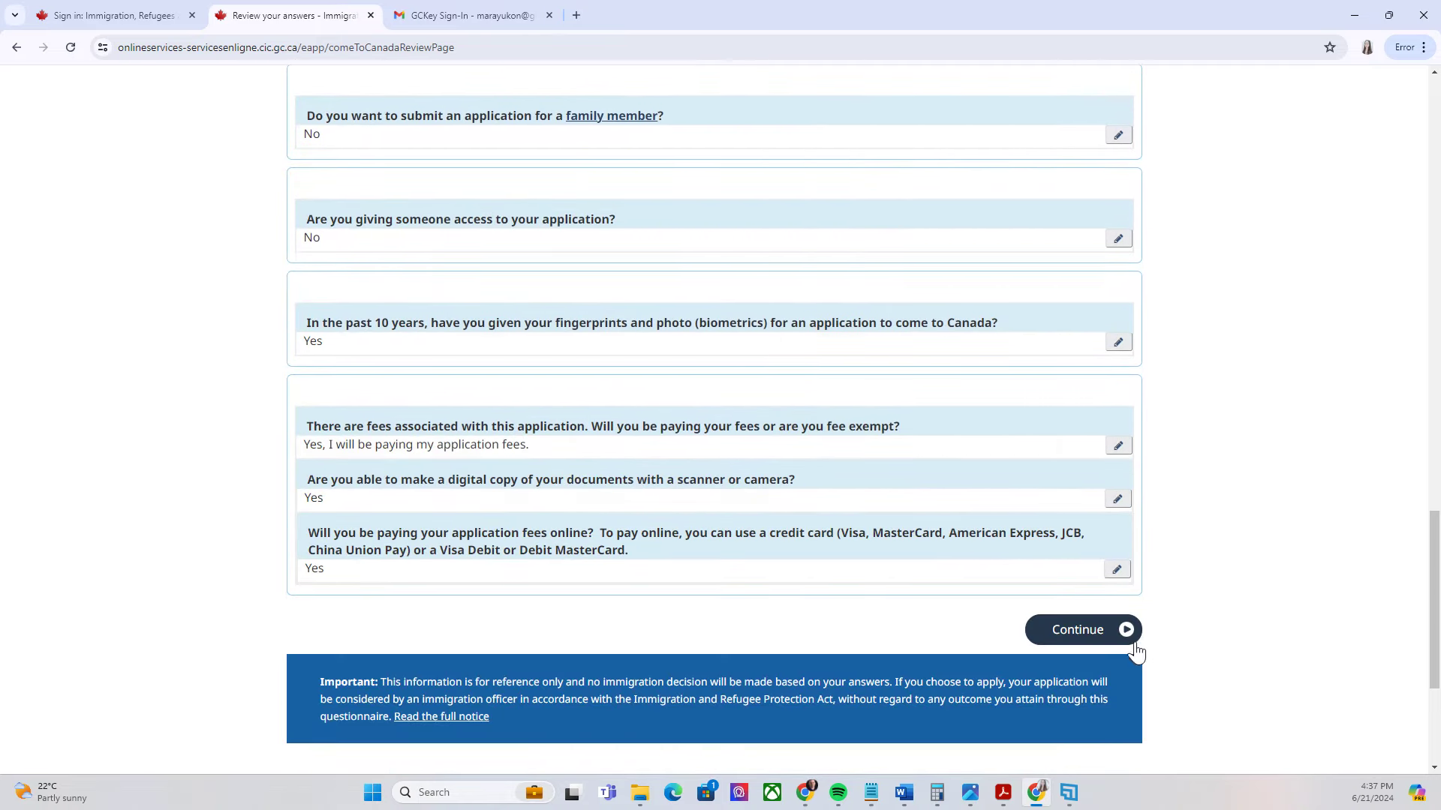
left_click(1127, 629)
Read the submission instructions through Step 4, then go on to Your document checklist
scroll(853, 211, "down", 3)
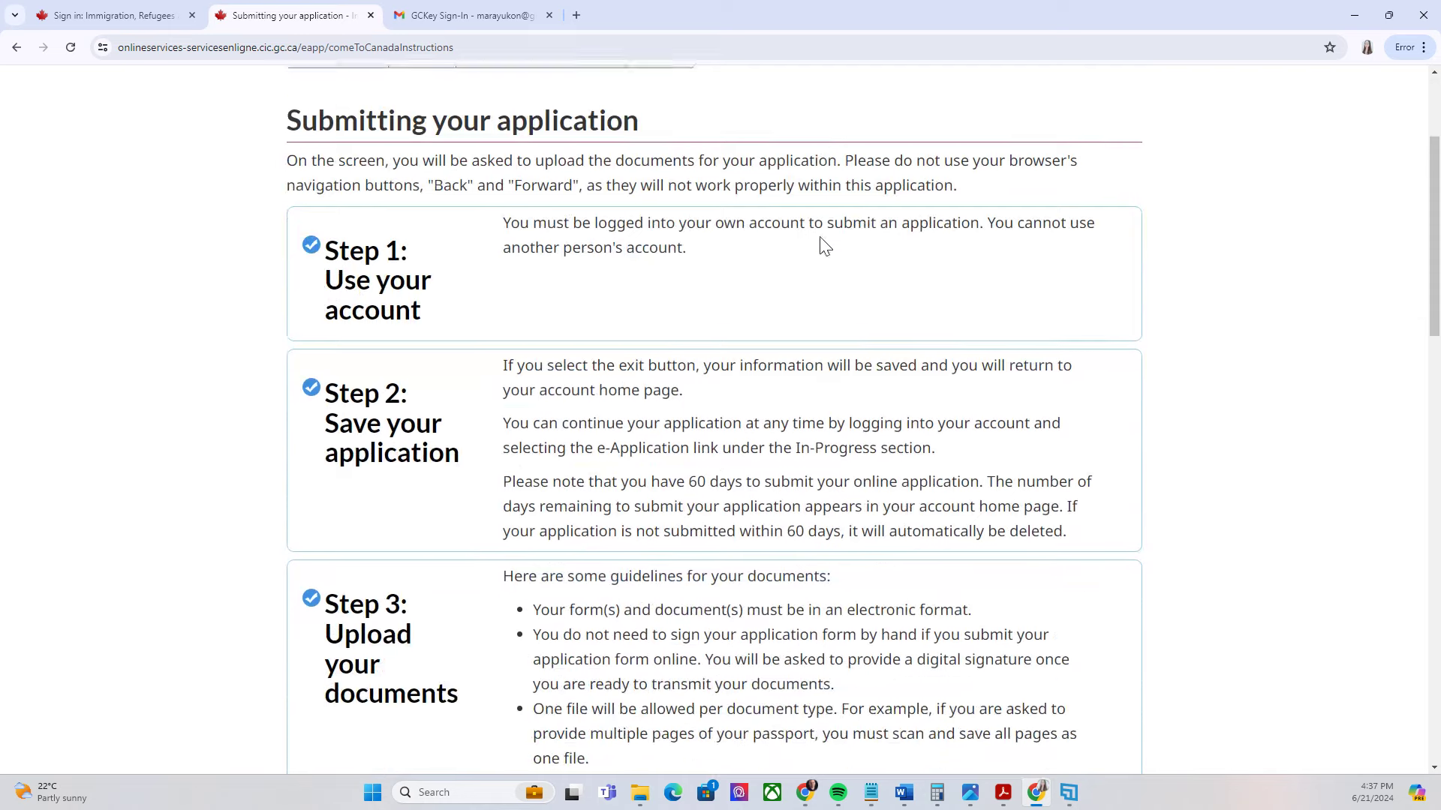
scroll(505, 270, "up", 2)
scroll(553, 247, "down", 3)
scroll(571, 266, "down", 2)
scroll(621, 241, "down", 3)
scroll(758, 296, "down", 3)
scroll(691, 312, "up", 3)
scroll(697, 309, "down", 2)
scroll(699, 360, "down", 2)
scroll(708, 312, "up", 3)
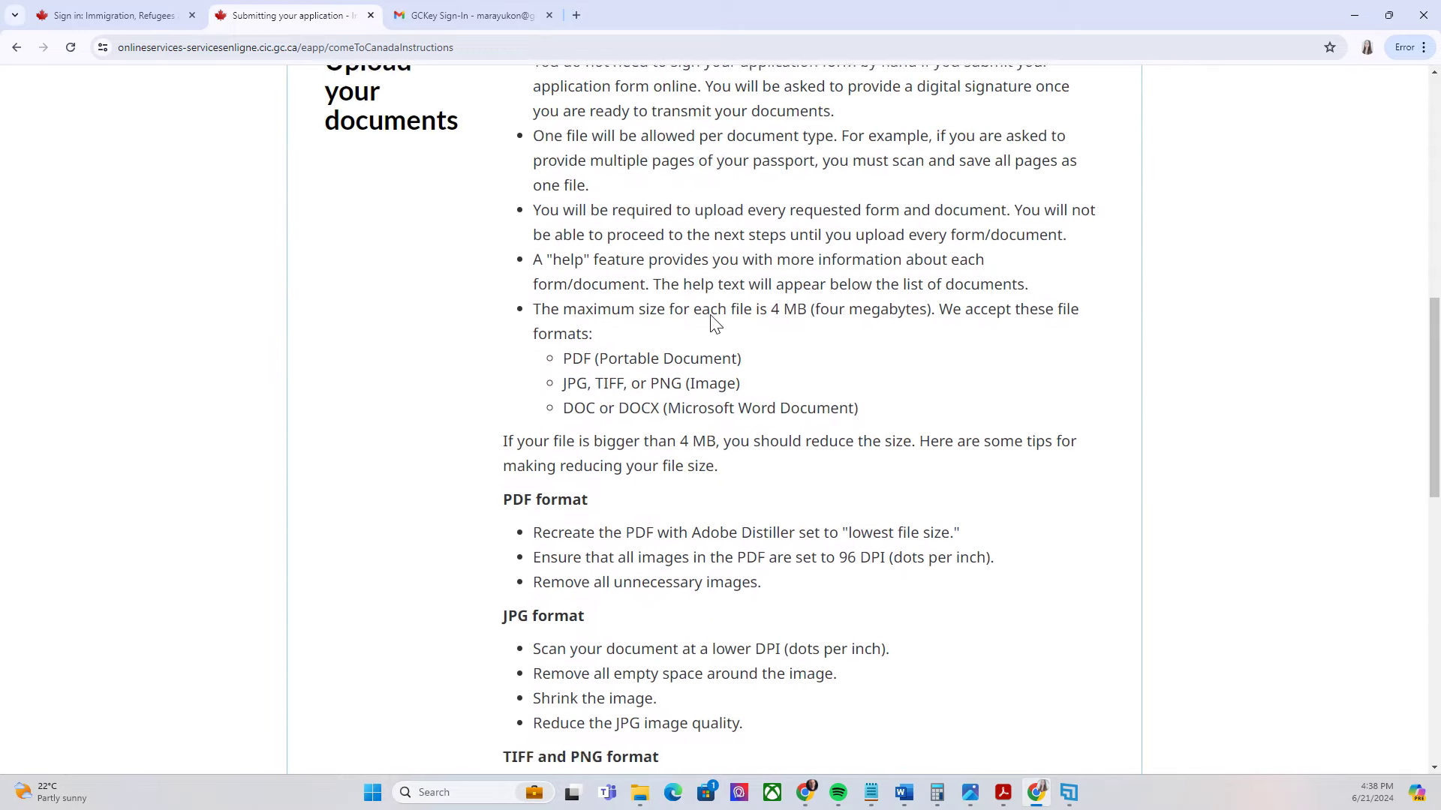
scroll(733, 358, "down", 10)
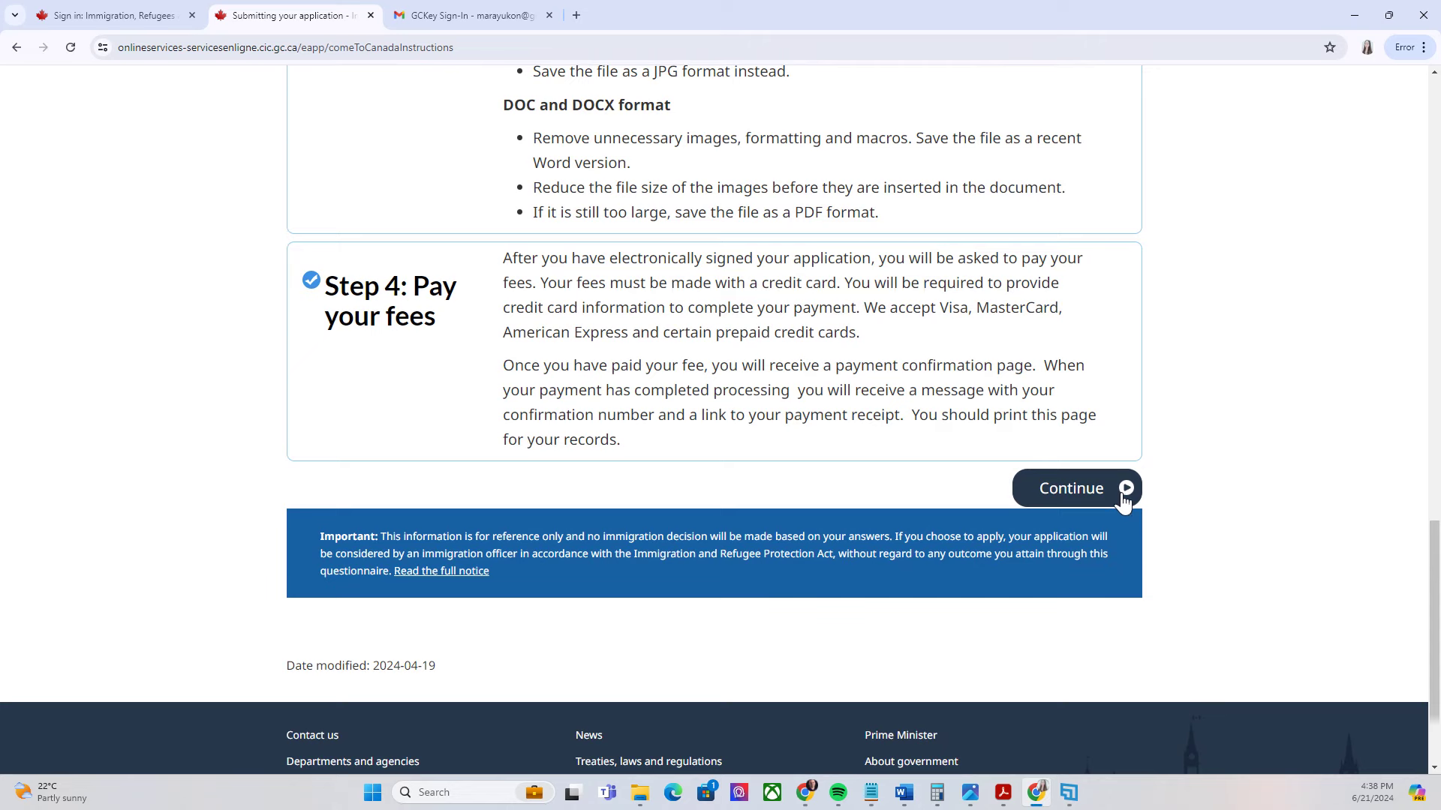
left_click(1124, 493)
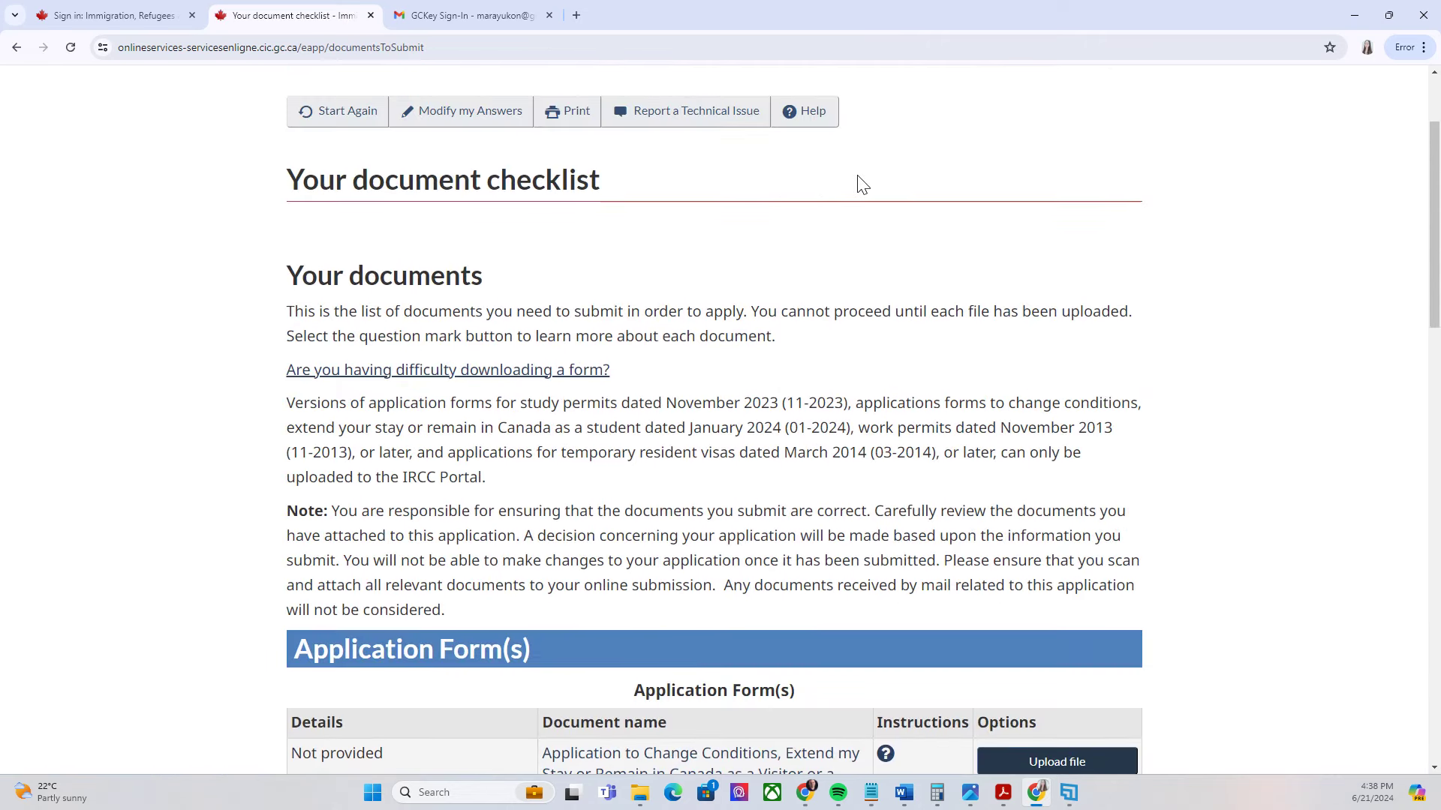
scroll(358, 285, "down", 5)
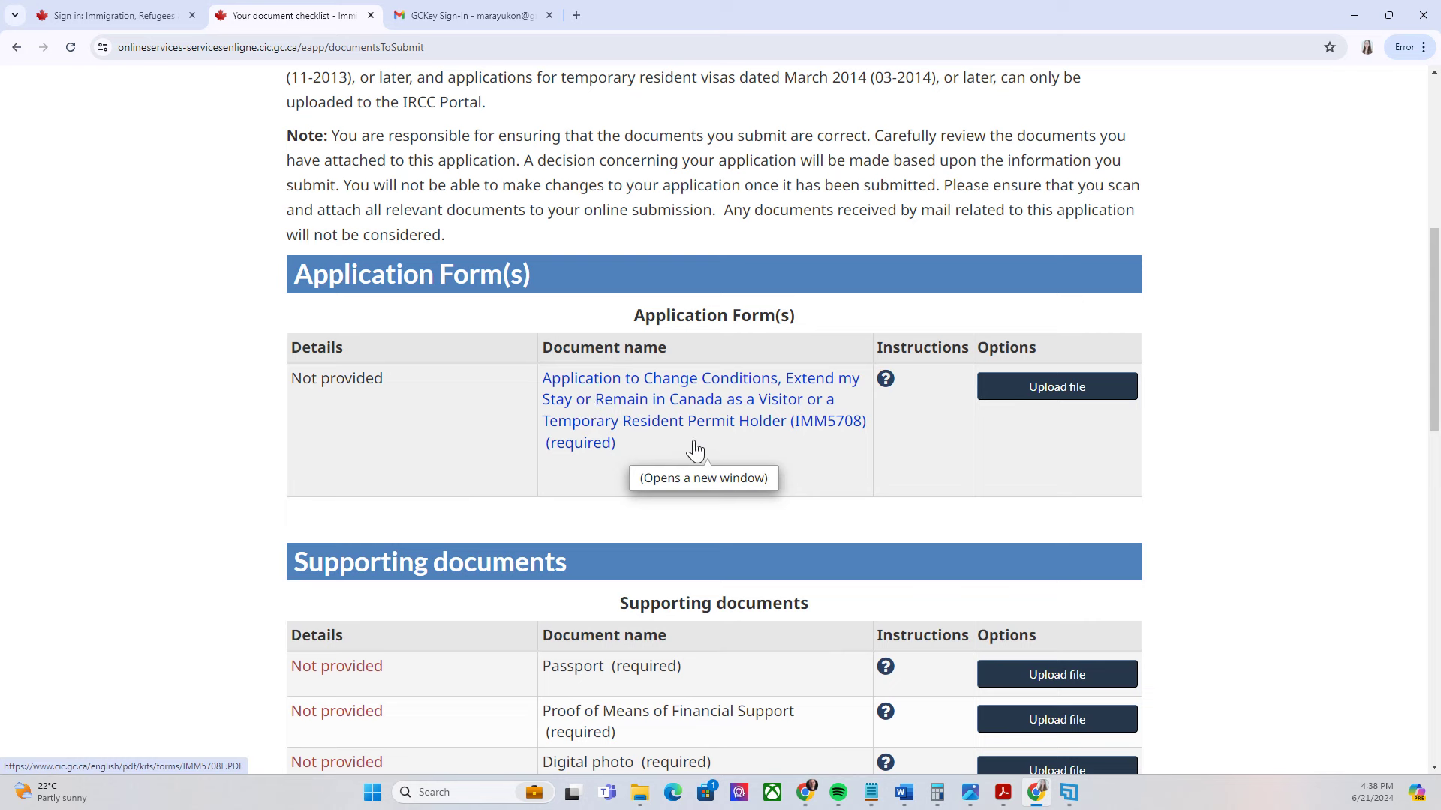
scroll(679, 323, "down", 2)
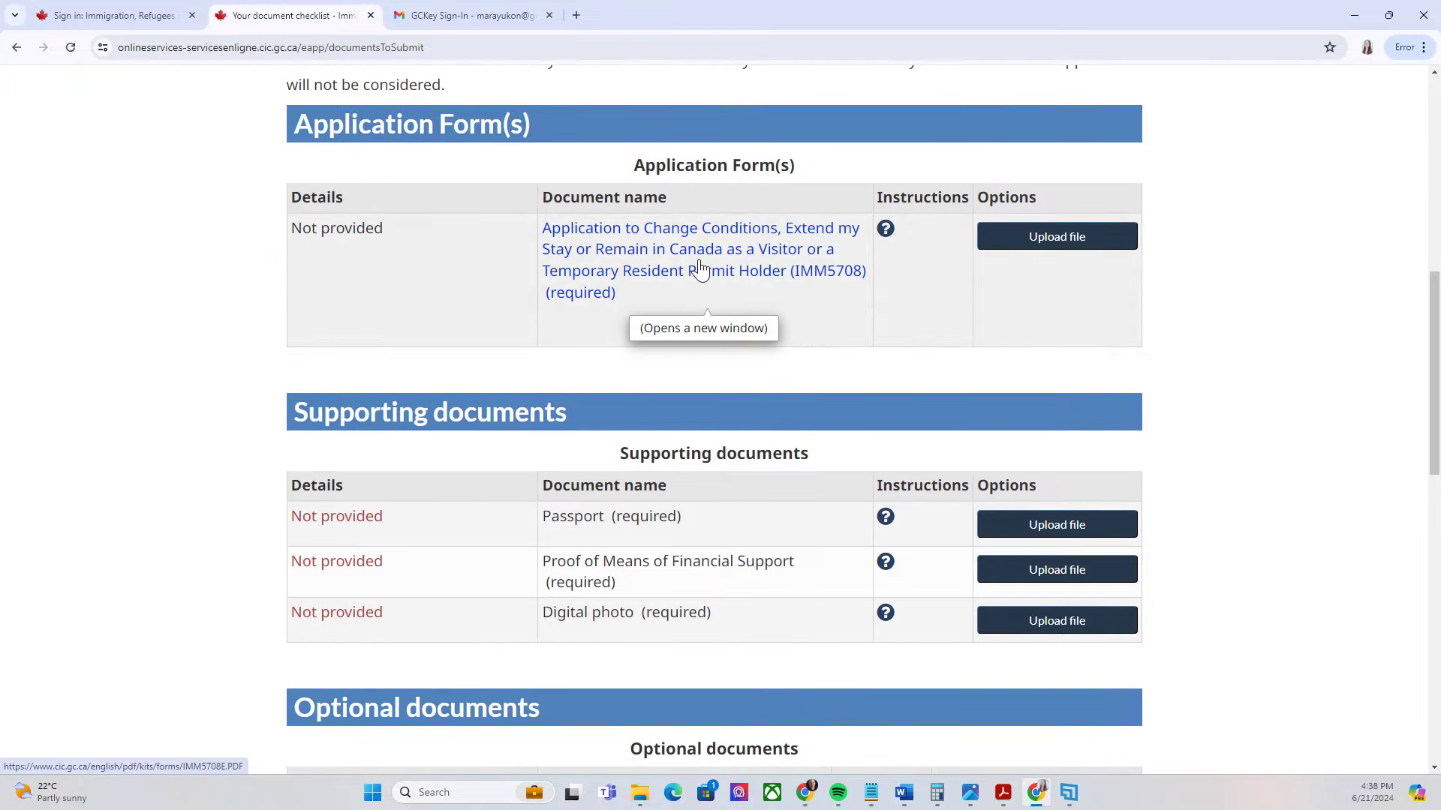
scroll(686, 240, "down", 2)
scroll(671, 194, "up", 2)
scroll(747, 285, "down", 1)
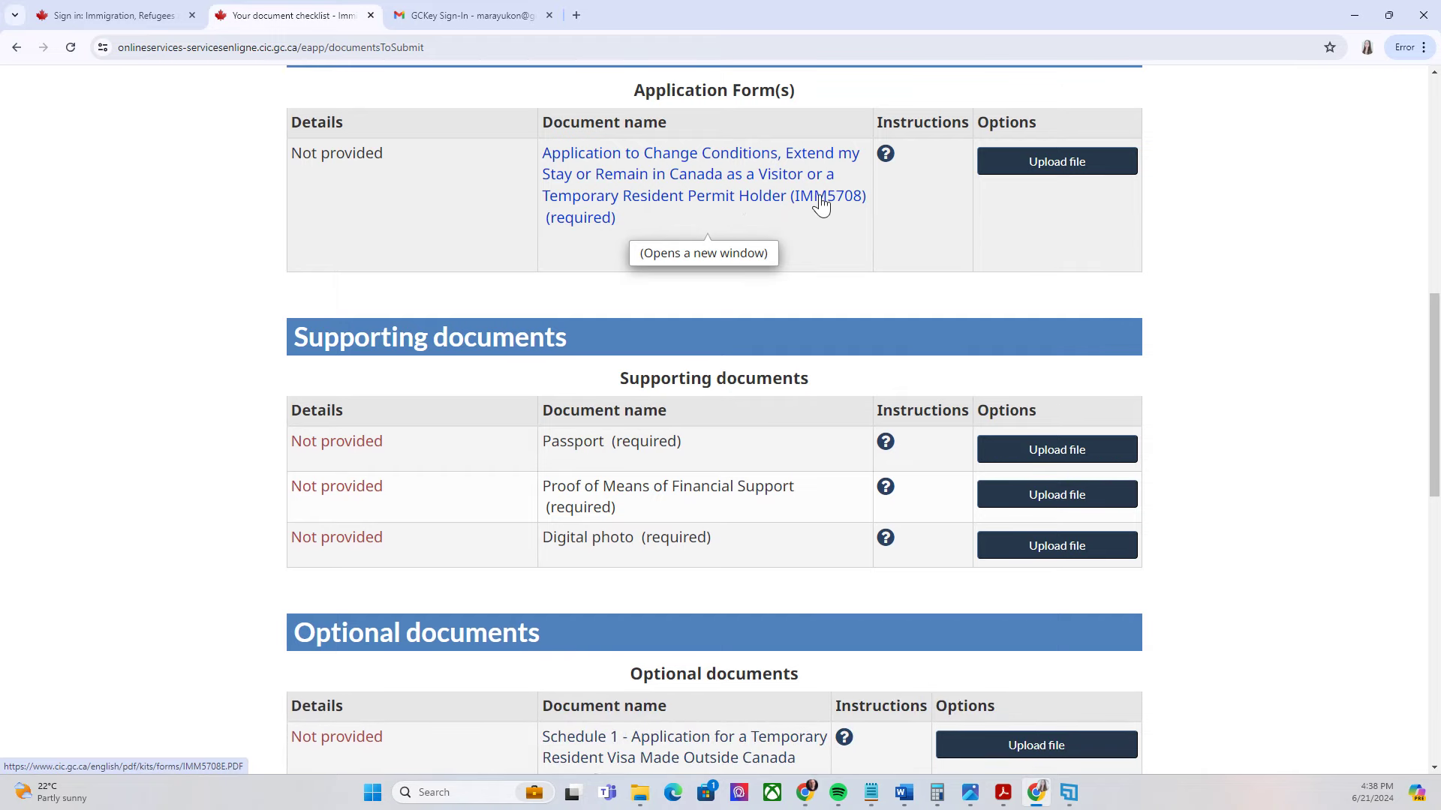
scroll(821, 210, "down", 3)
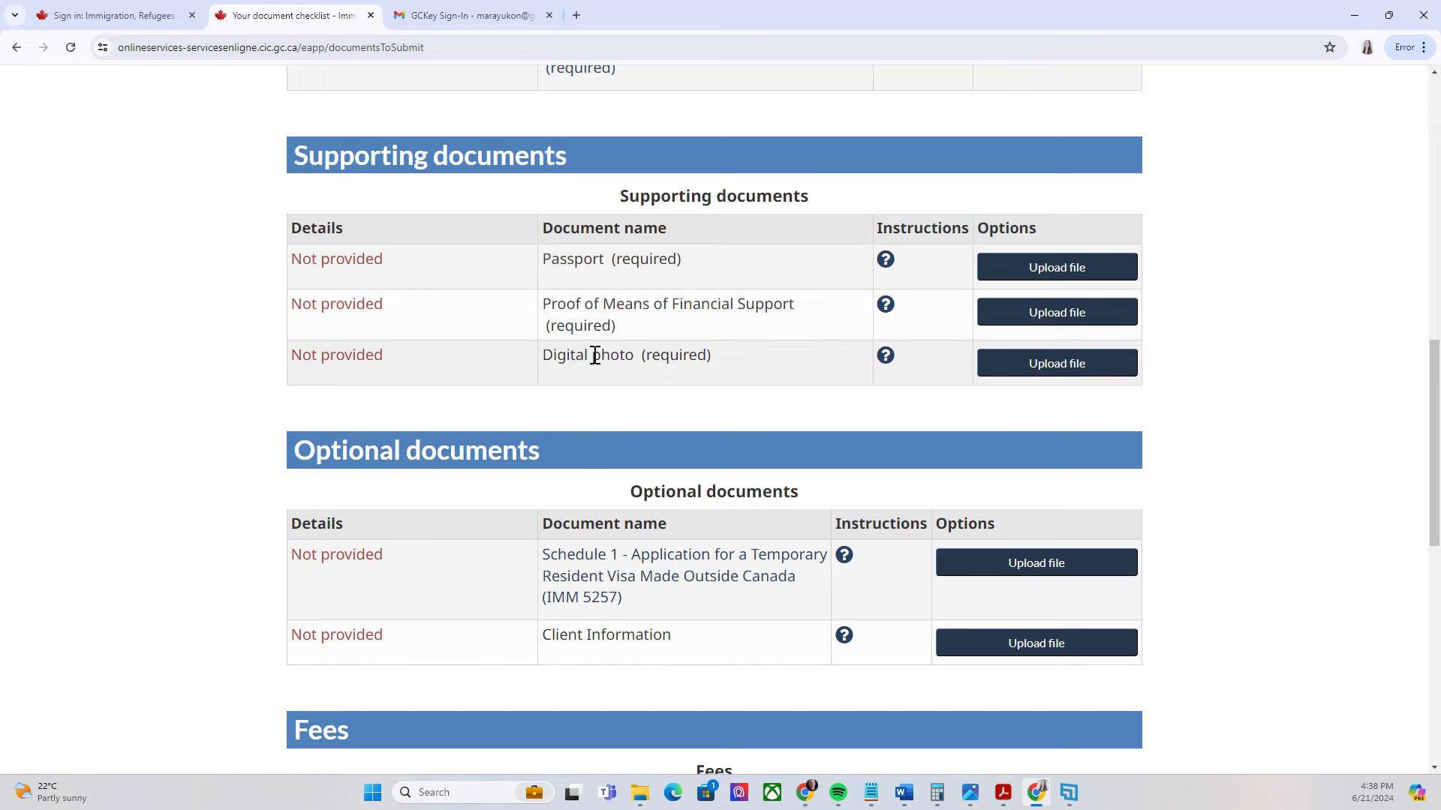
scroll(751, 414, "down", 1)
scroll(708, 444, "down", 1)
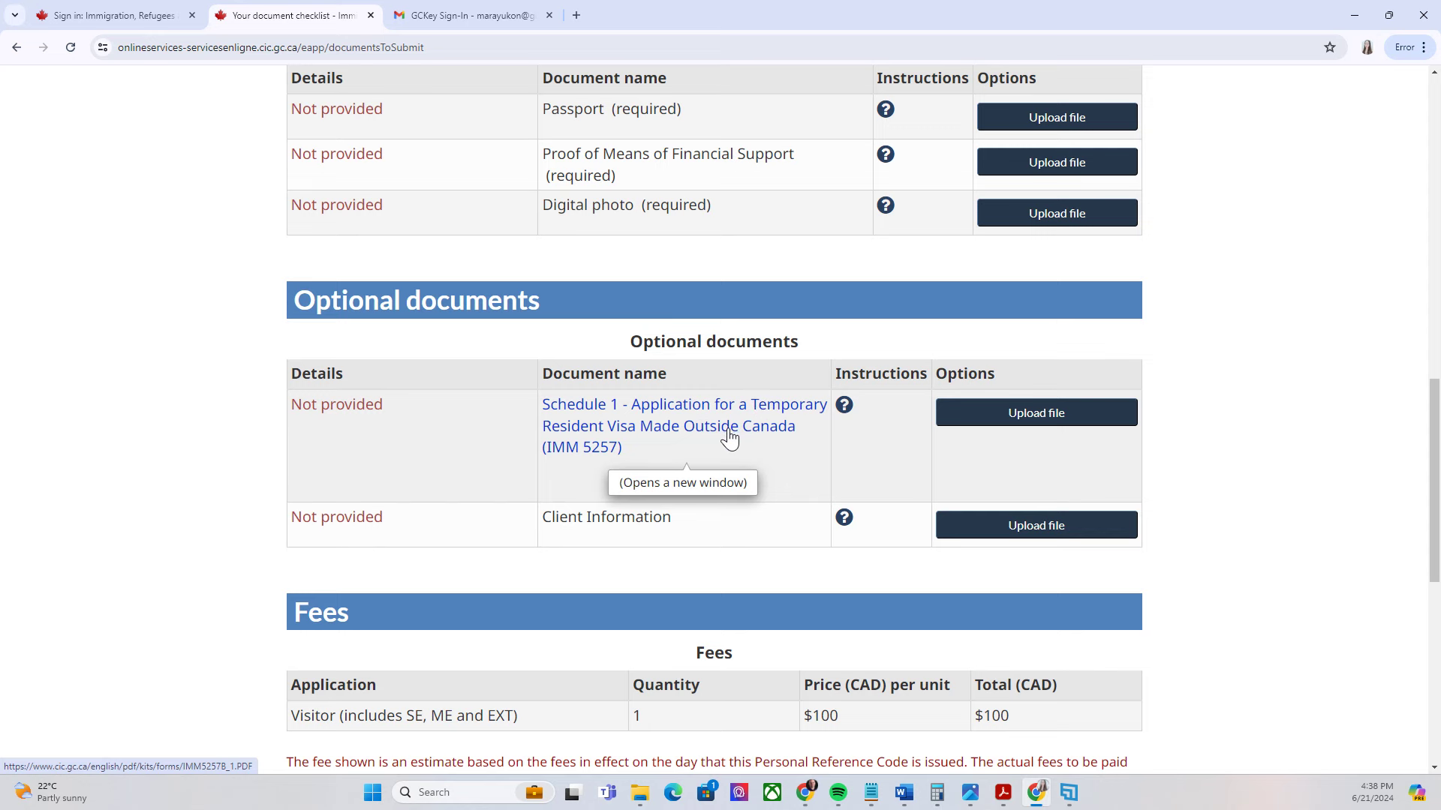
scroll(751, 449, "down", 1)
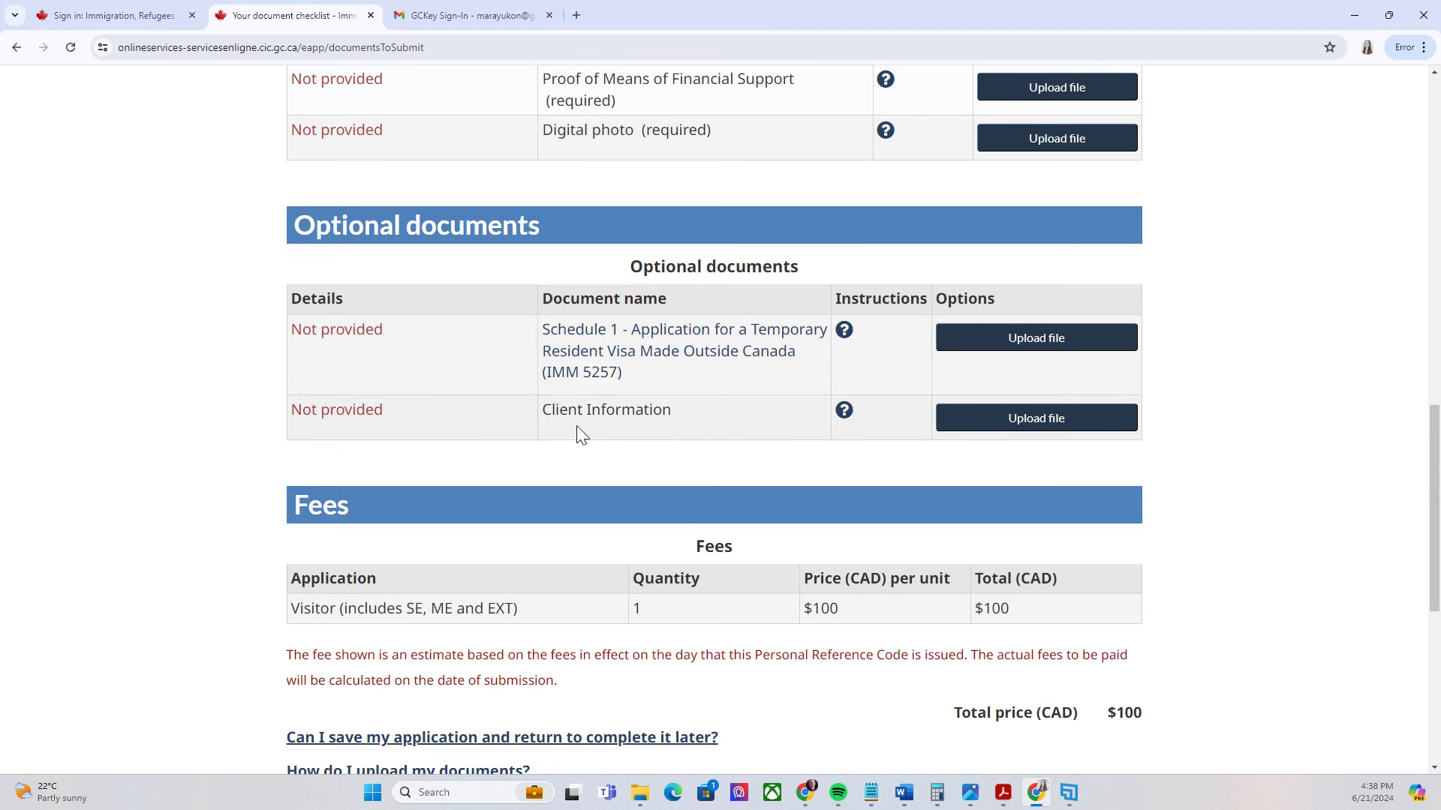
scroll(702, 379, "up", 1)
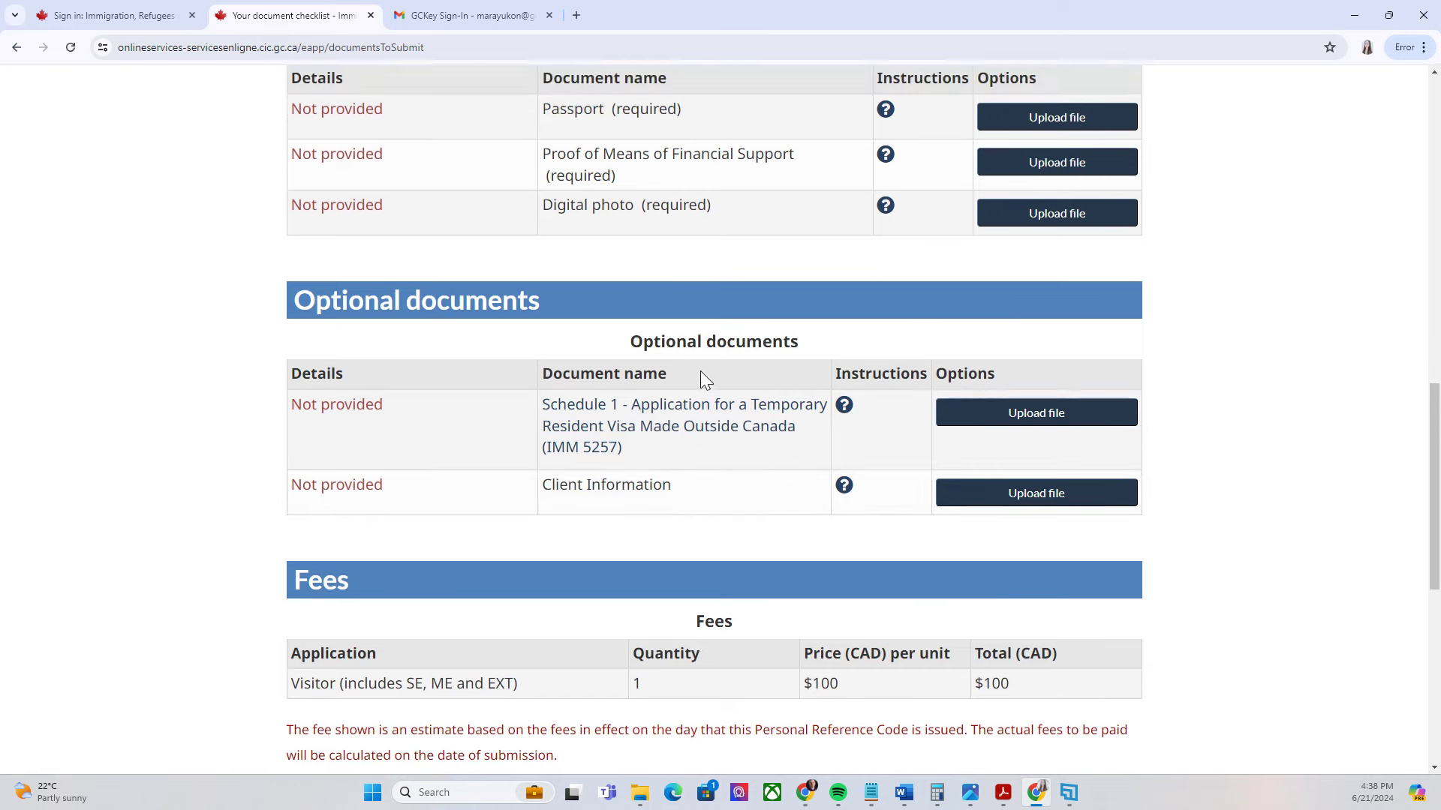
scroll(750, 488, "down", 3)
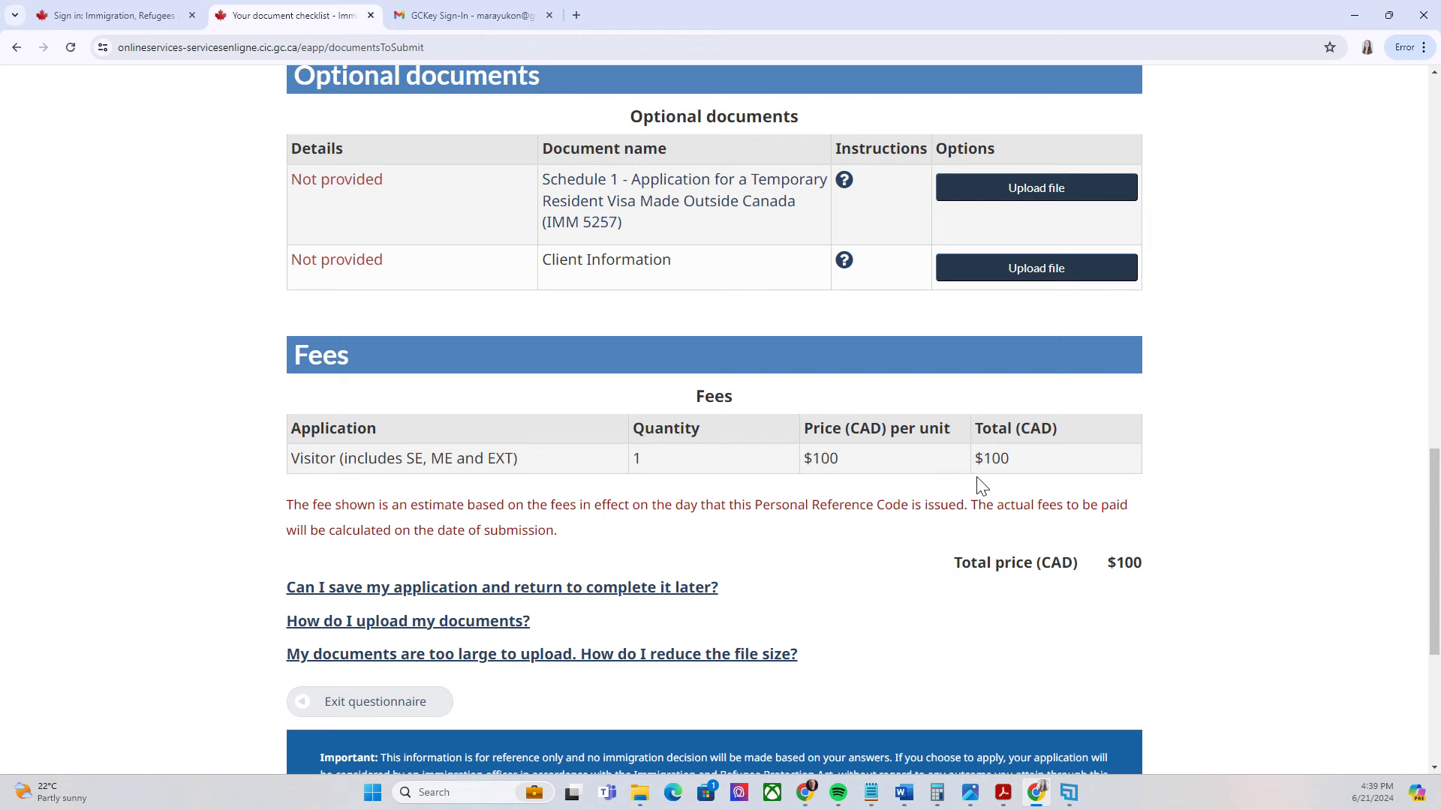
scroll(1047, 487, "up", 4)
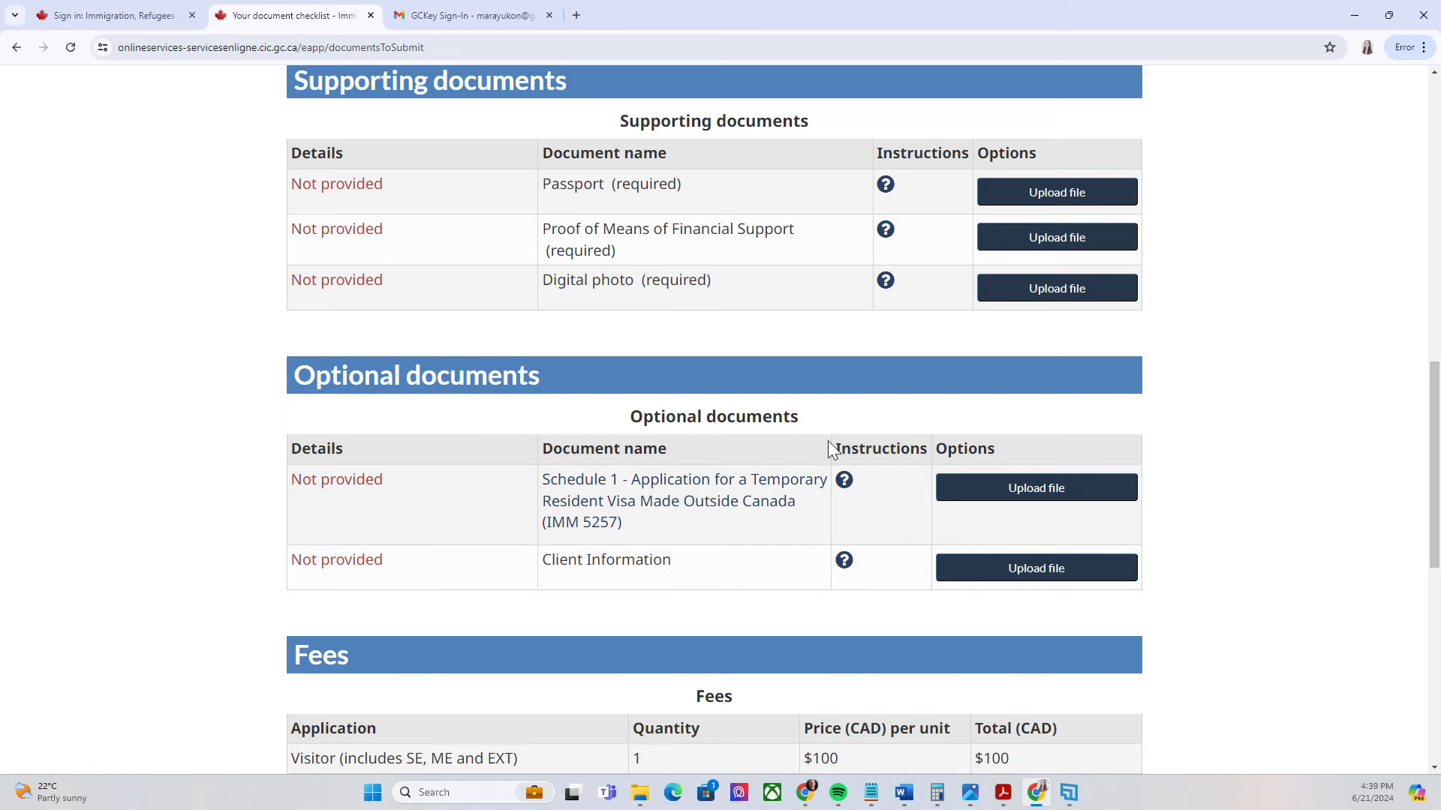
scroll(832, 447, "up", 2)
scroll(794, 427, "down", 2)
scroll(790, 398, "up", 3)
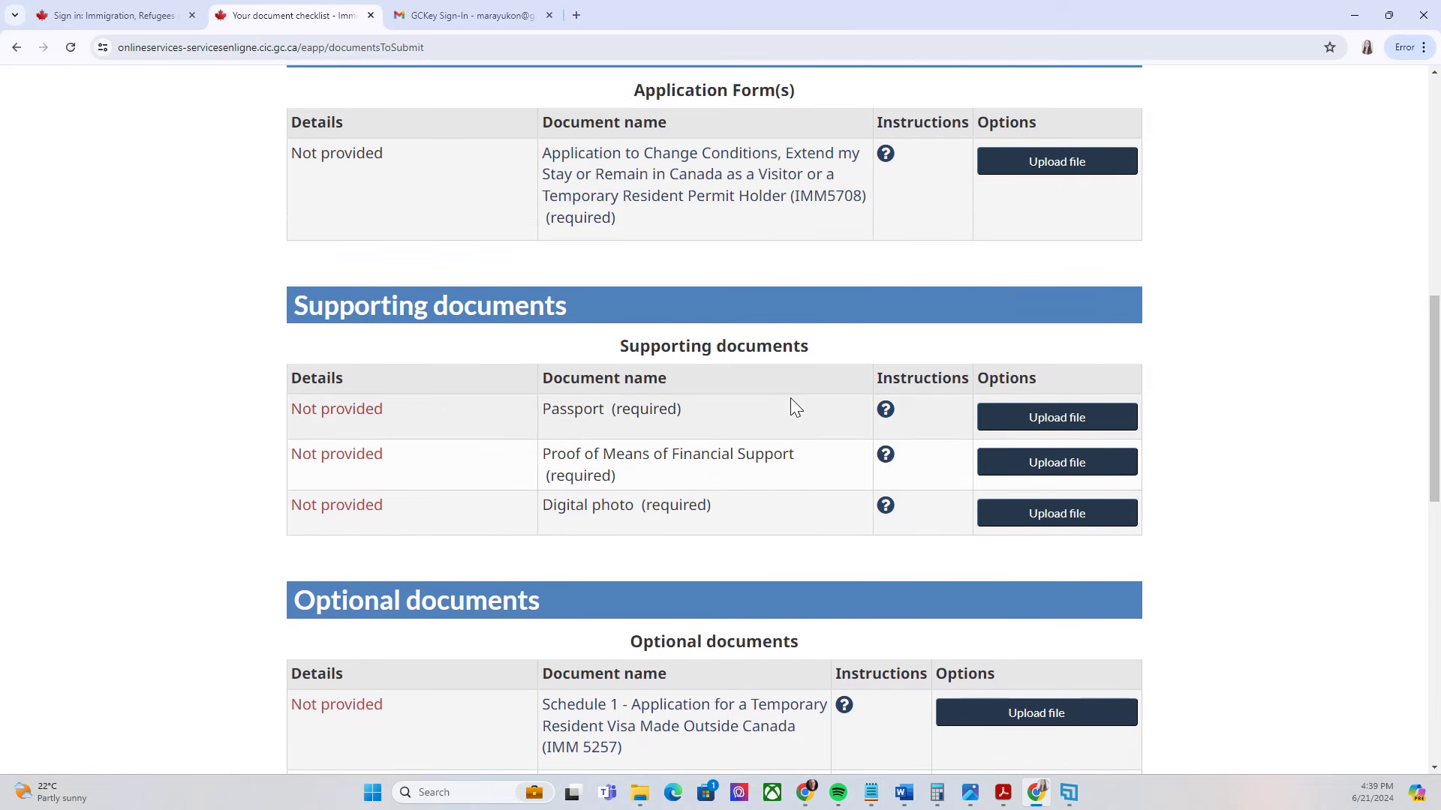
scroll(790, 405, "down", 3)
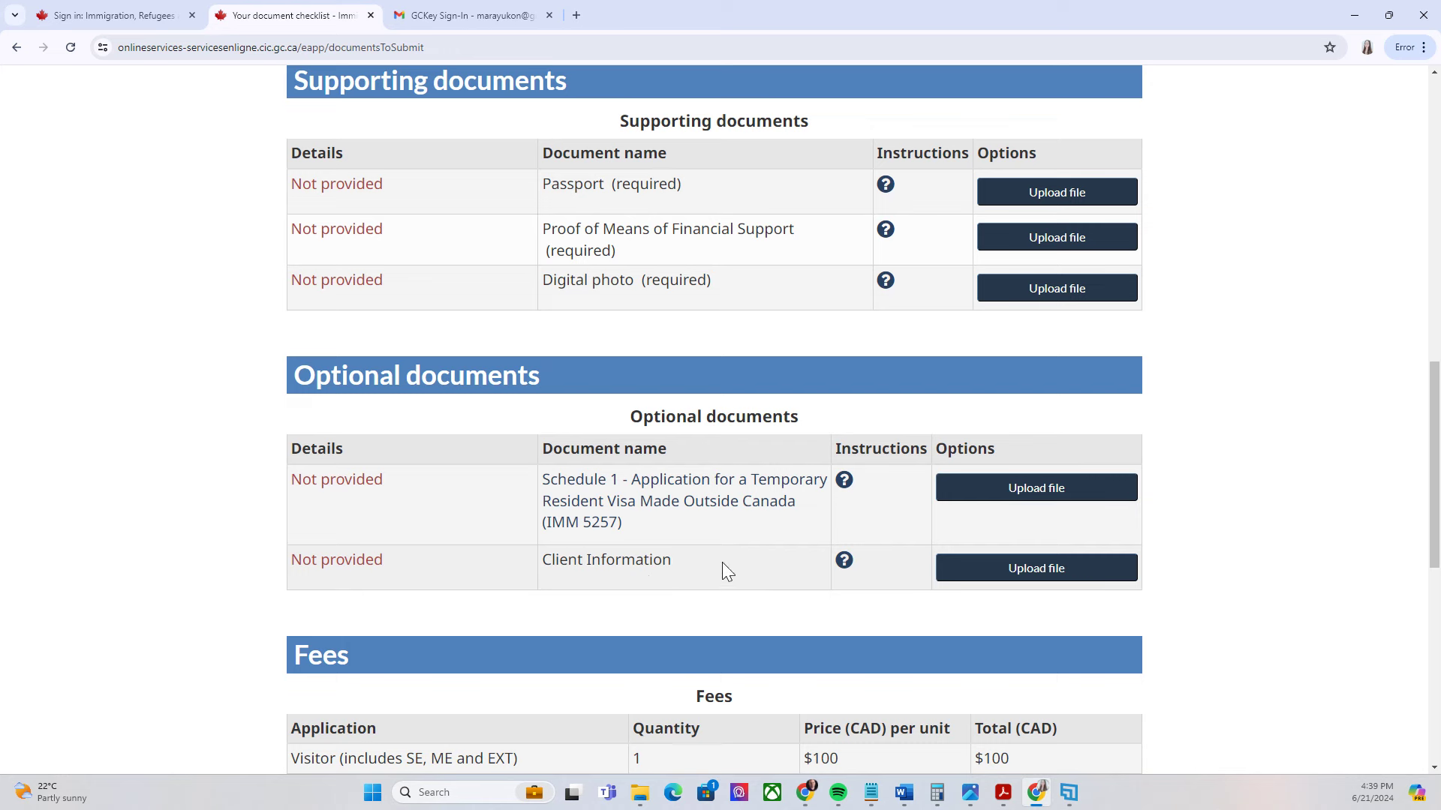
scroll(704, 575, "up", 2)
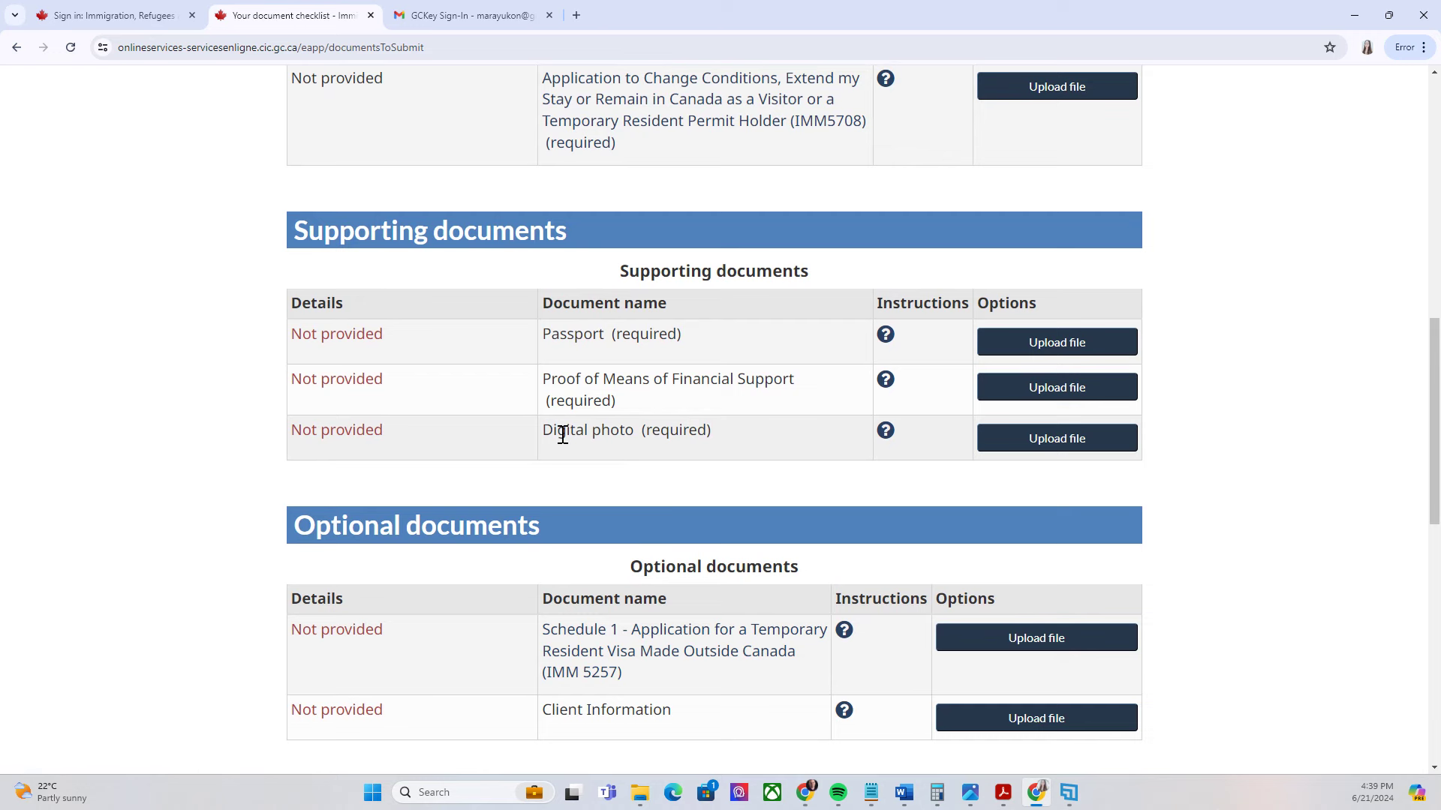
left_click(886, 433)
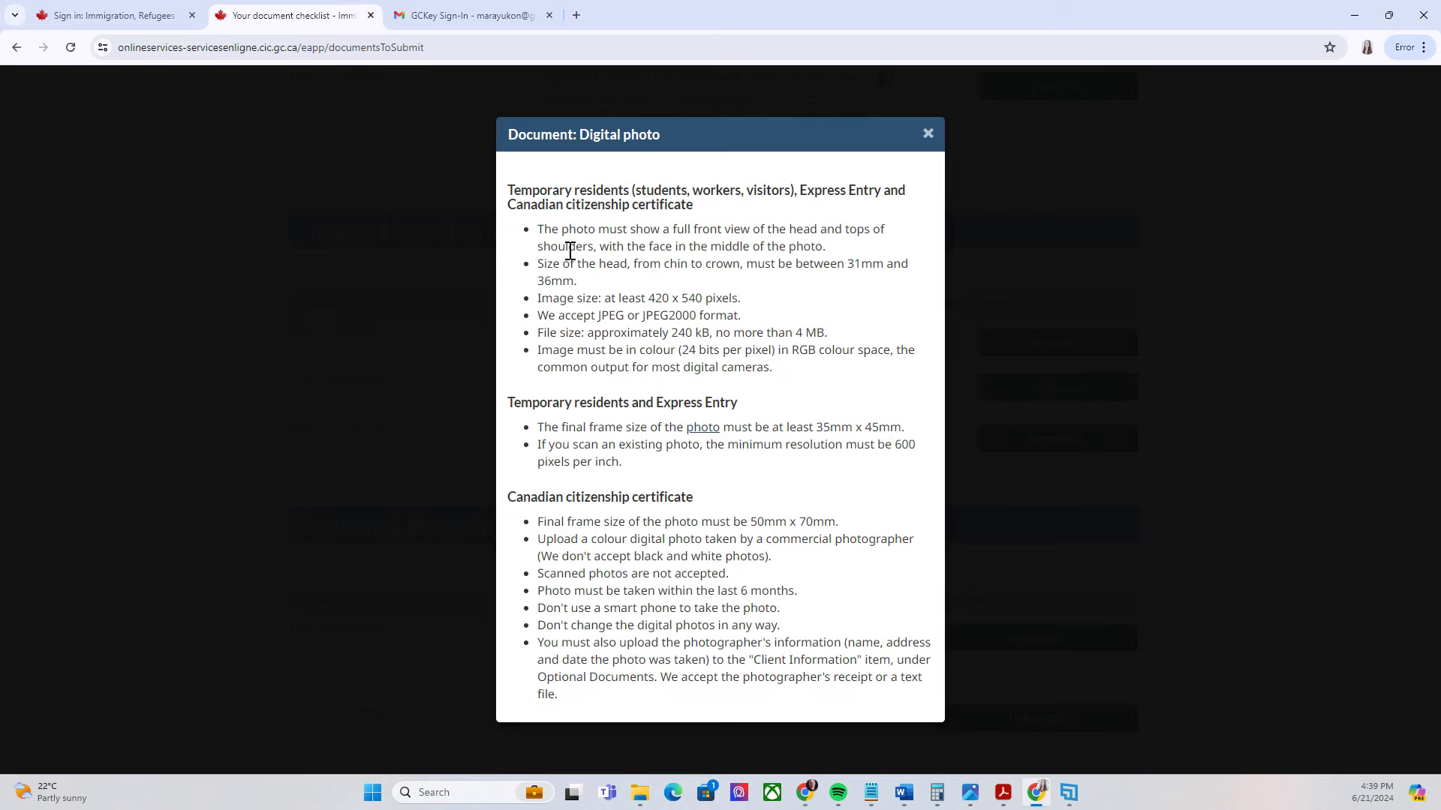
left_click_drag(508, 134, 803, 371)
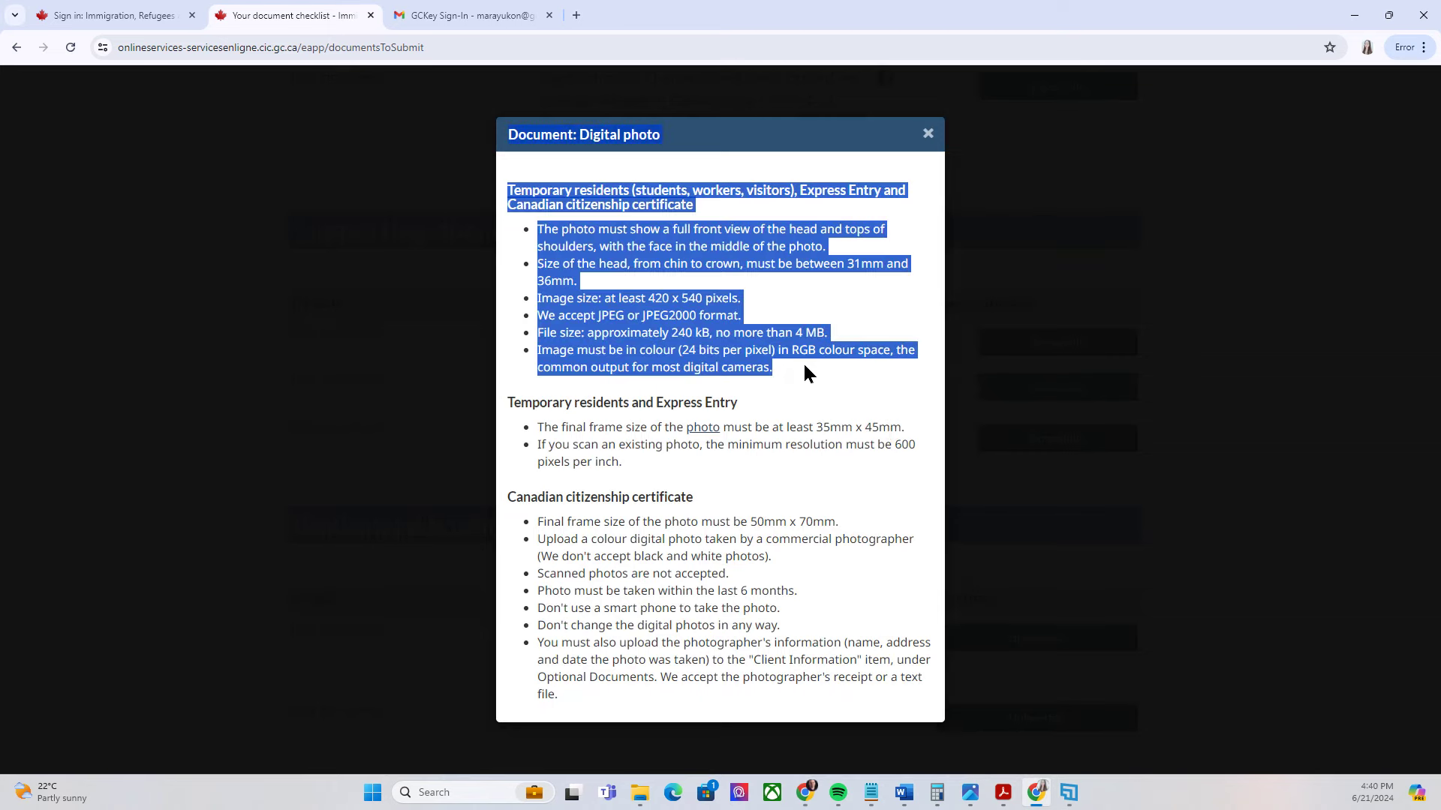
key("Escape")
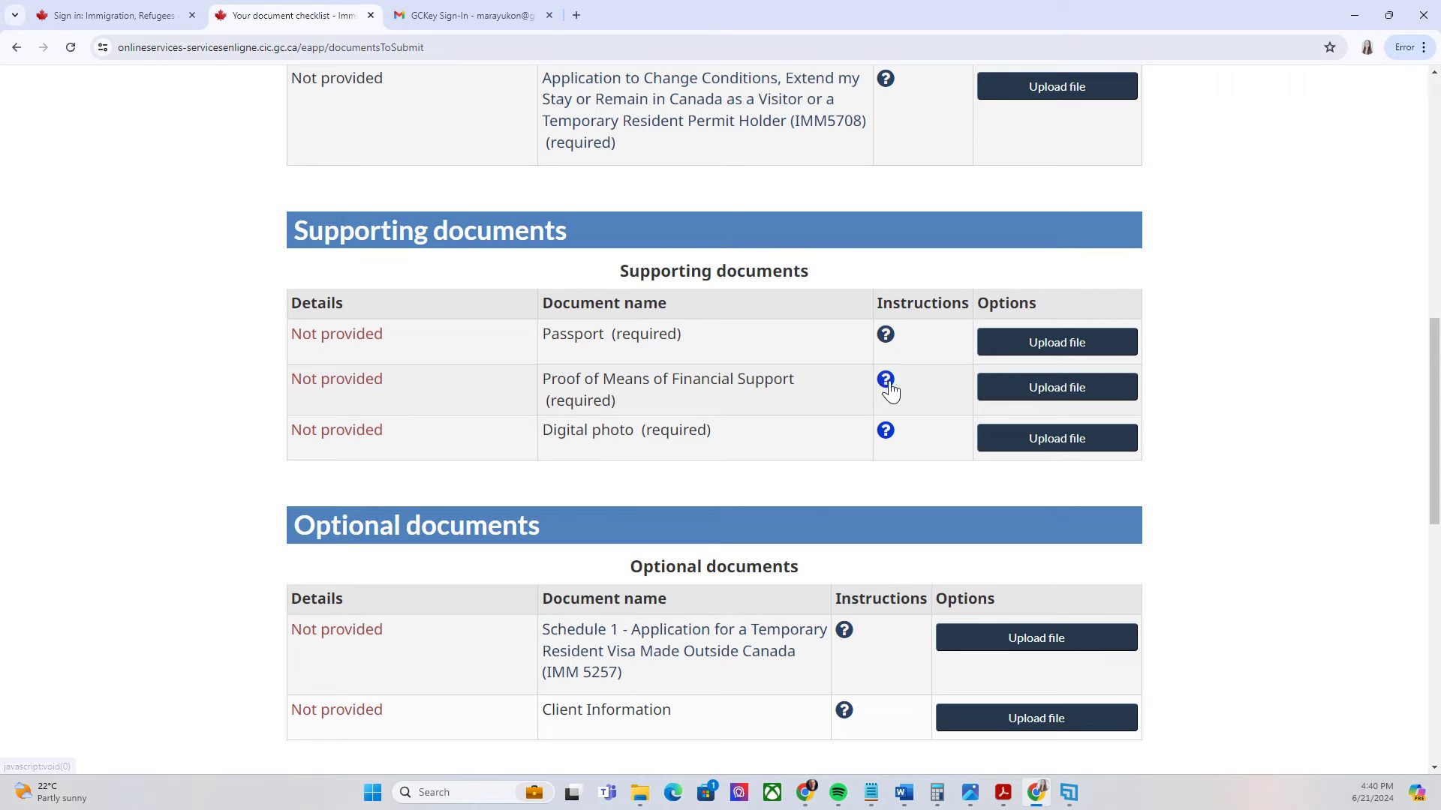
left_click(887, 384)
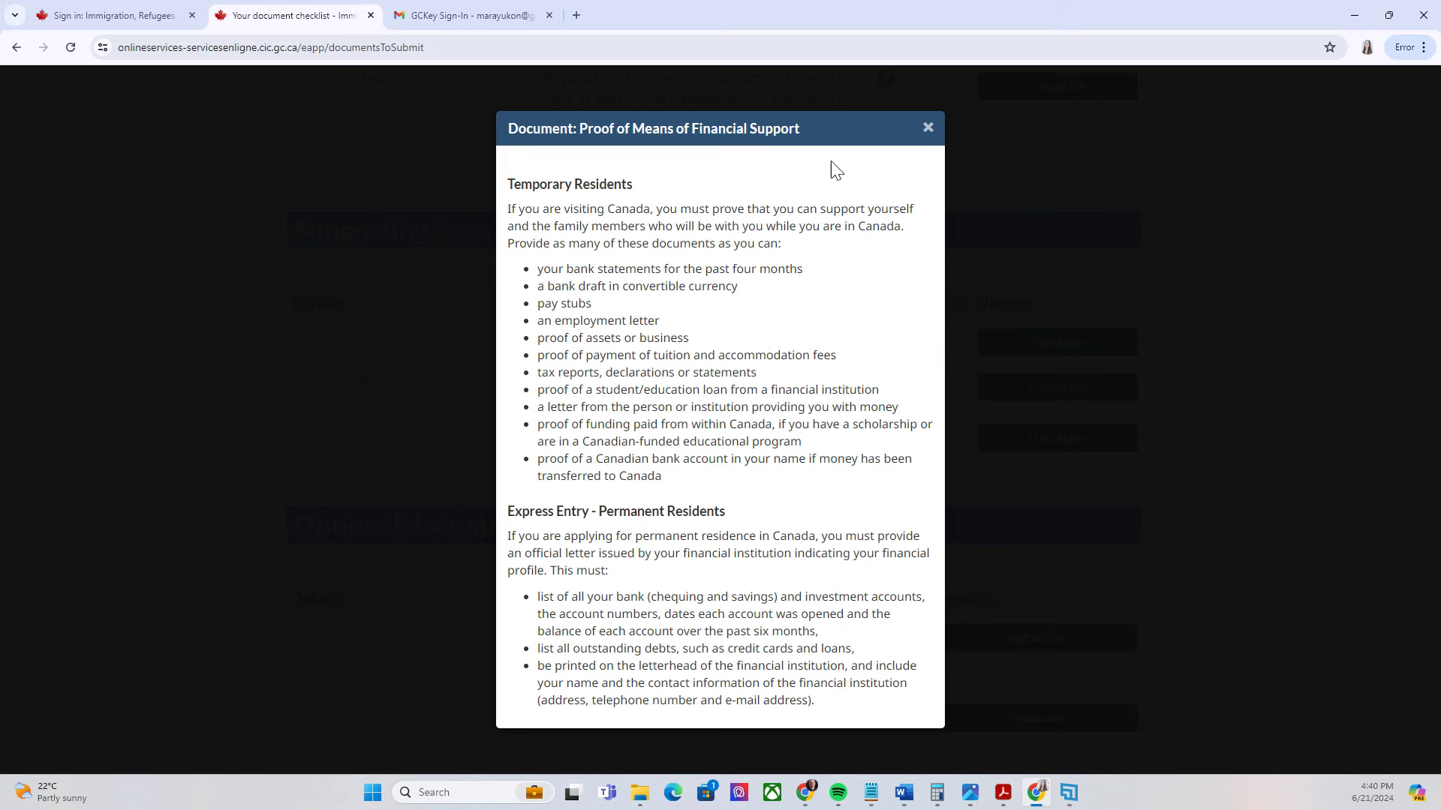
left_click(928, 130)
scroll(588, 332, "up", 1)
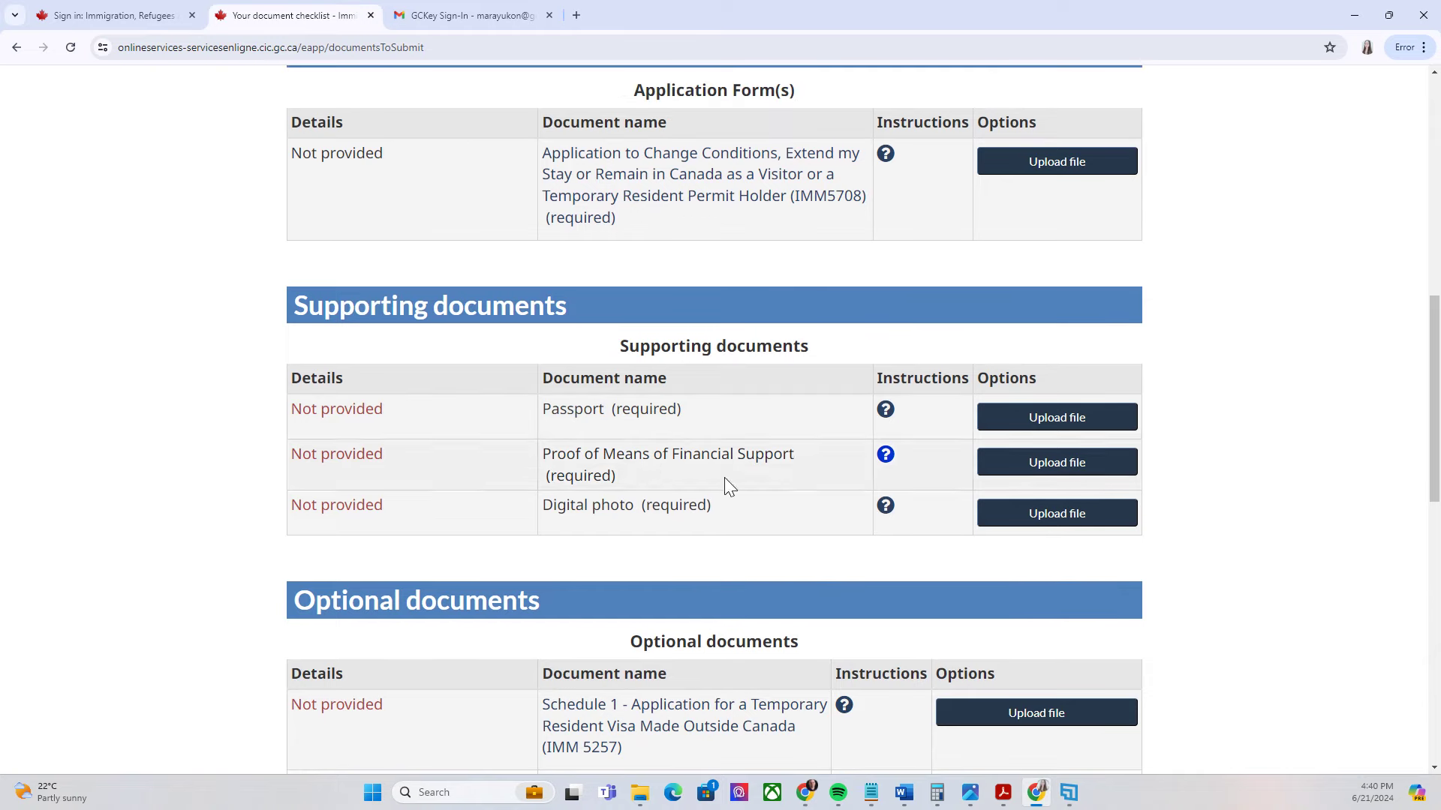
scroll(826, 395, "up", 6)
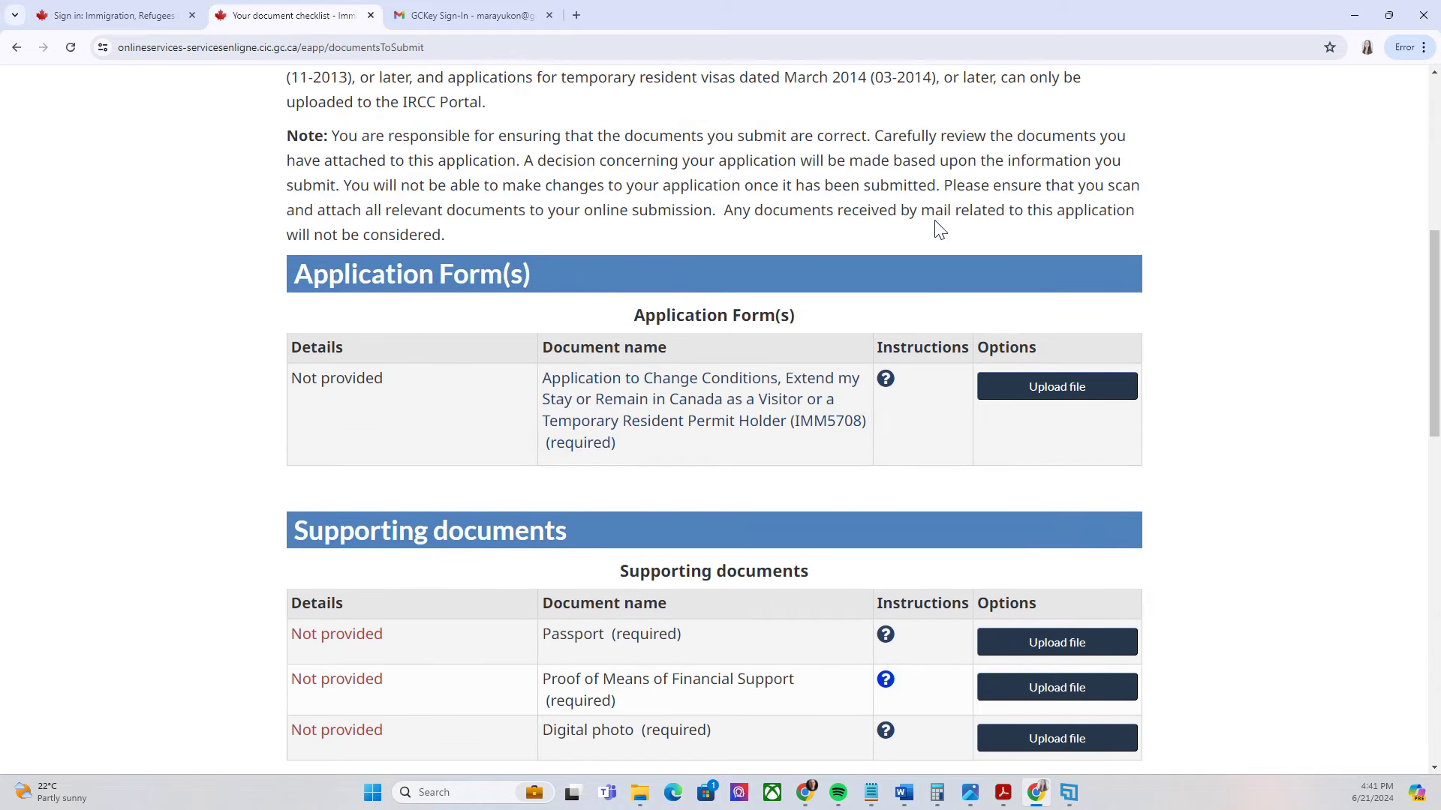
scroll(911, 184, "down", 5)
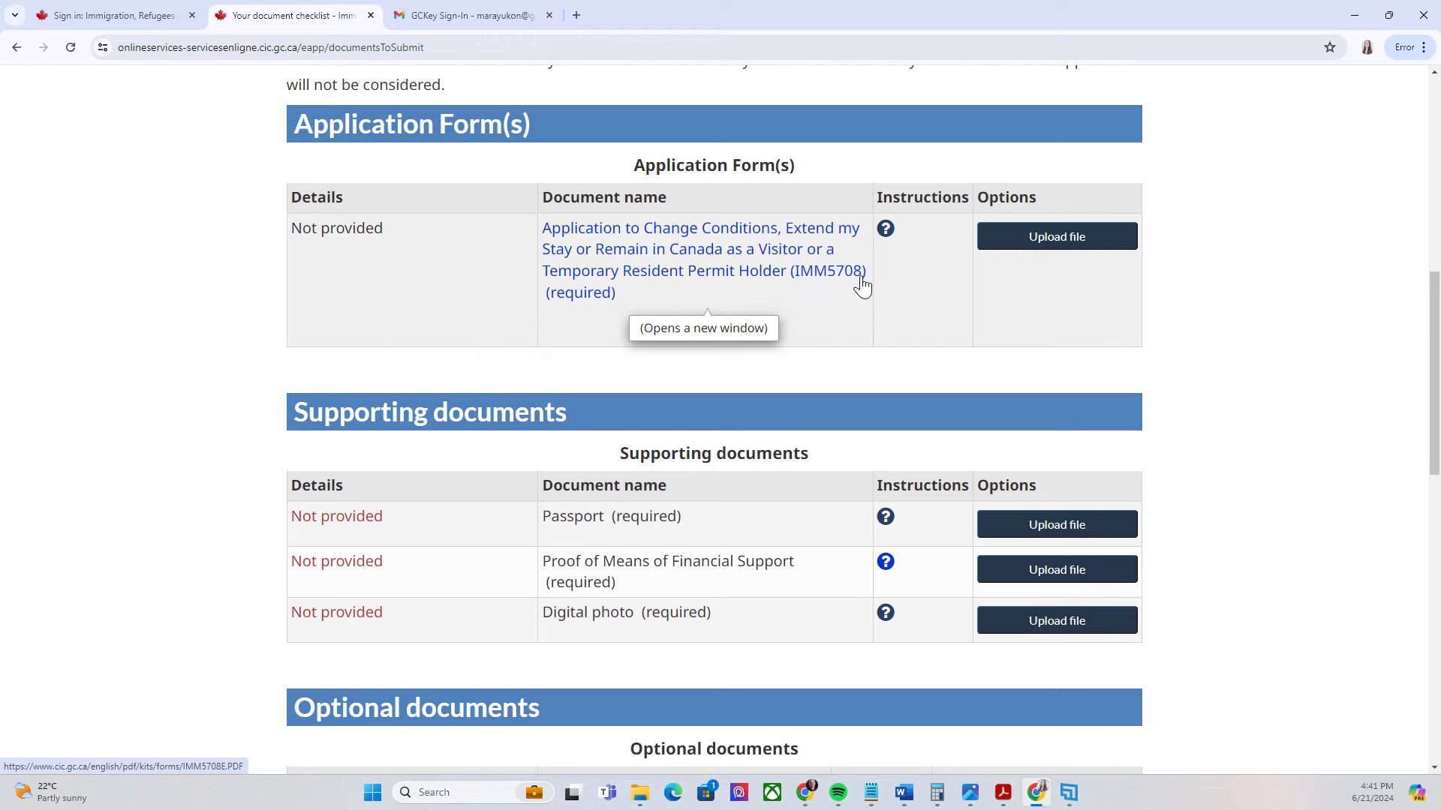
scroll(853, 291, "down", 4)
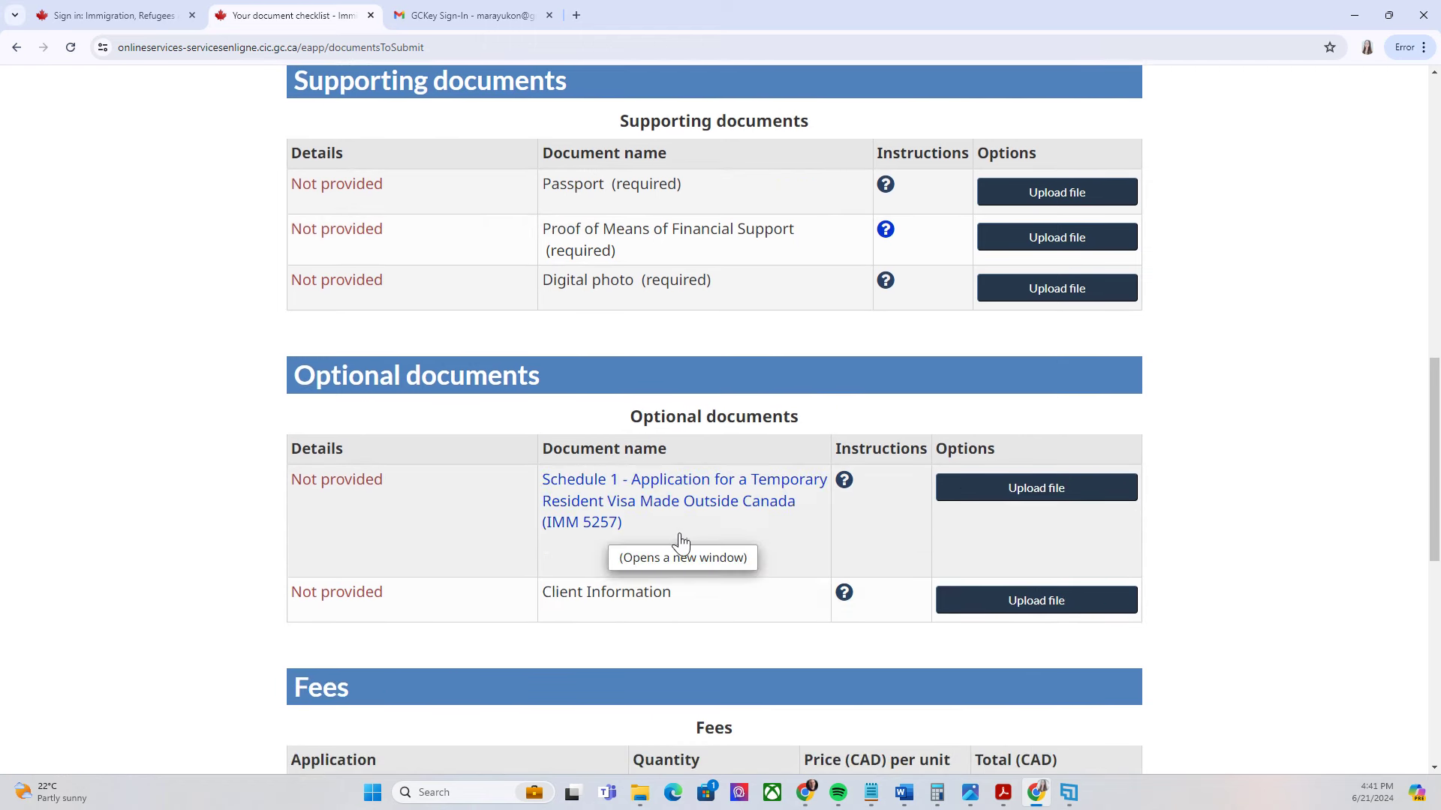
scroll(796, 458, "up", 5)
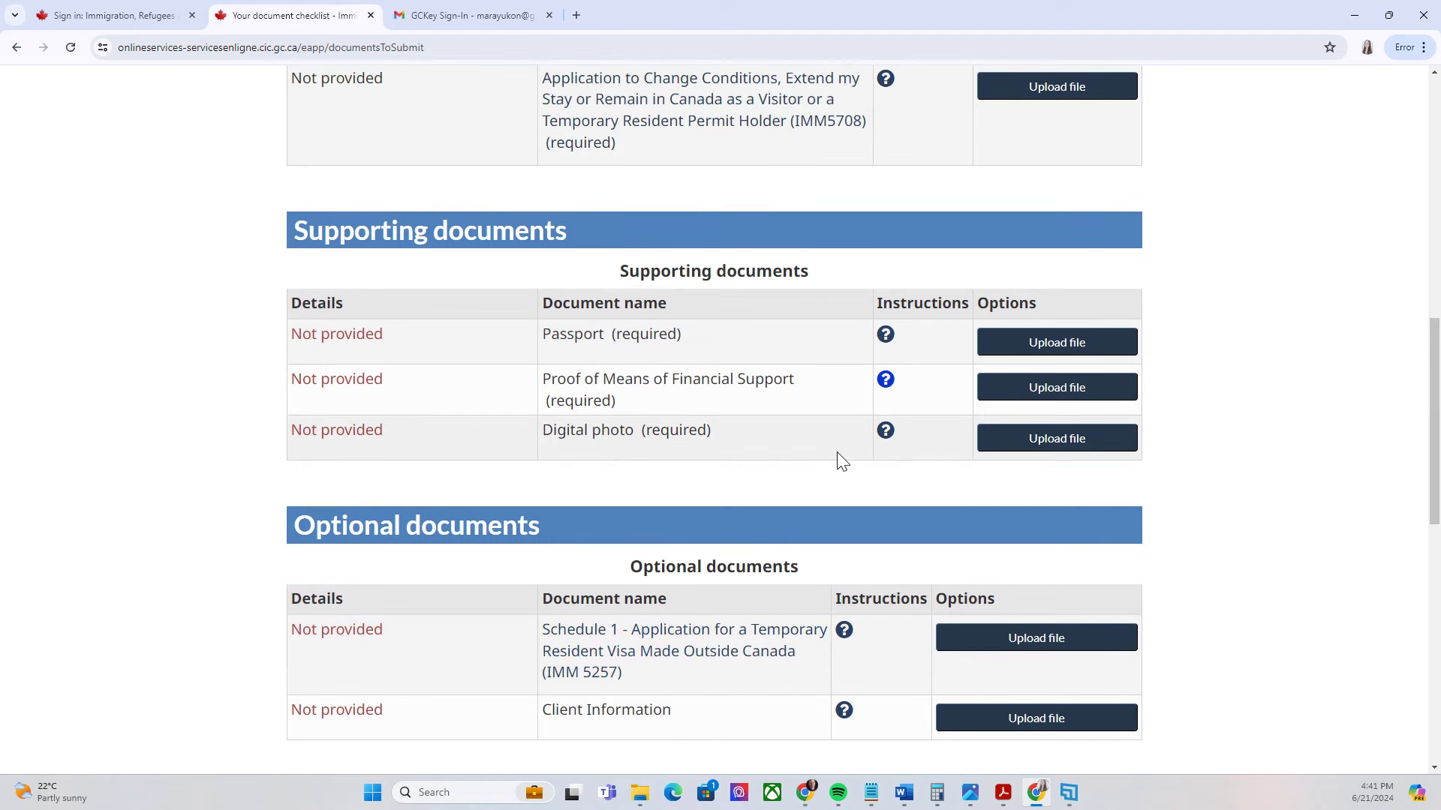
scroll(849, 459, "up", 3)
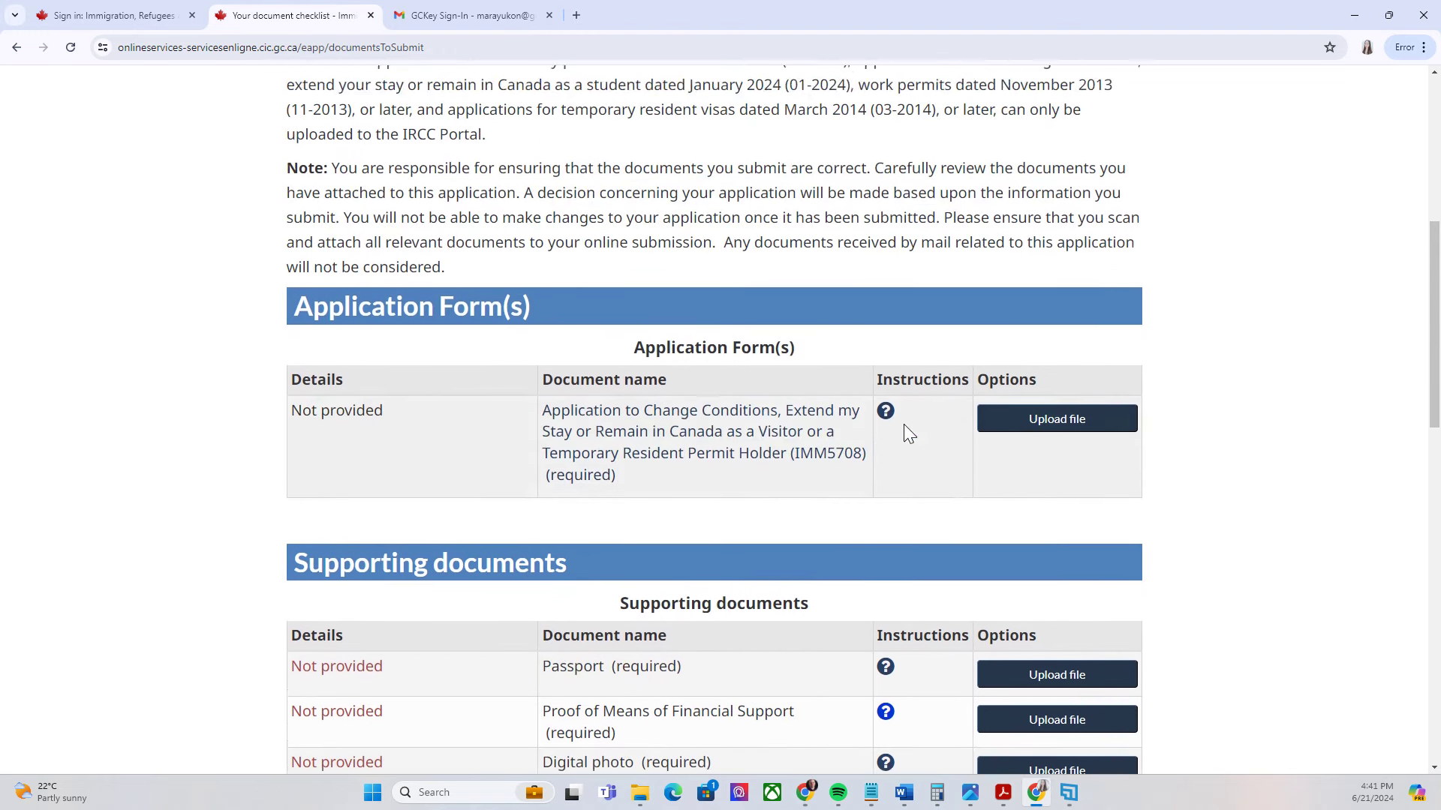